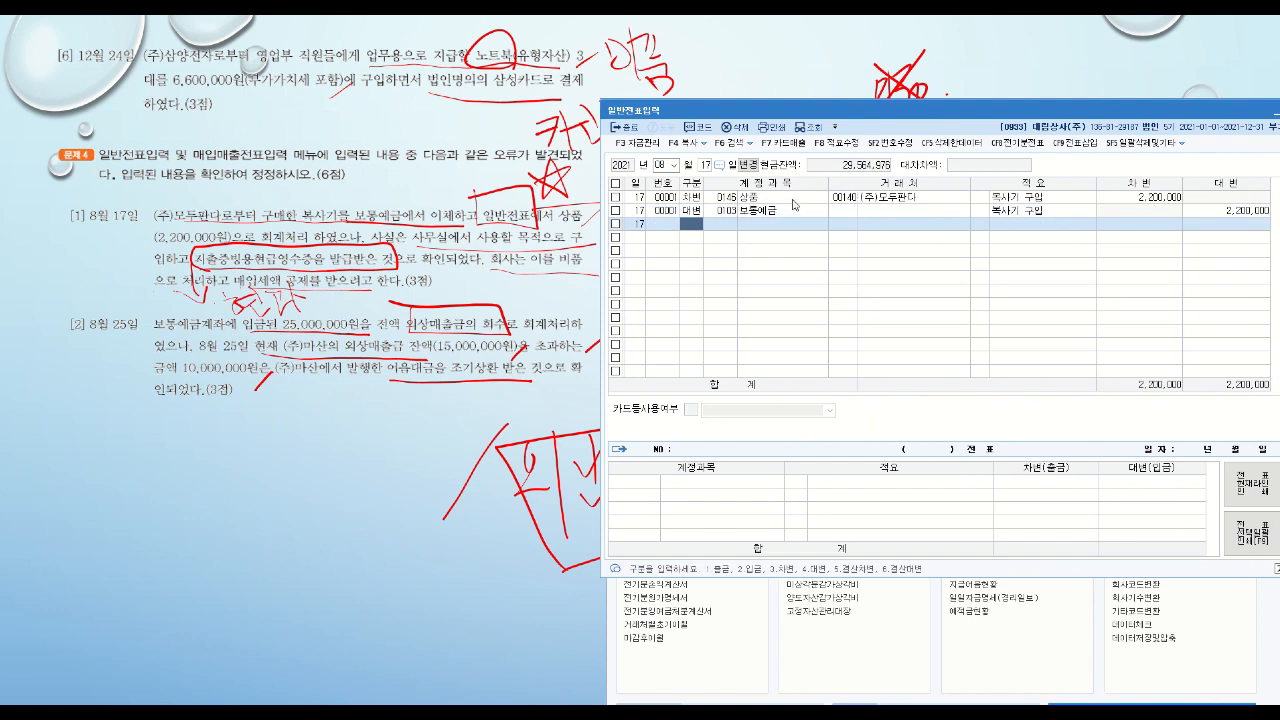
- Delete both lines of the August 17 복사기 구입 voucher from the general journal
click(795, 200)
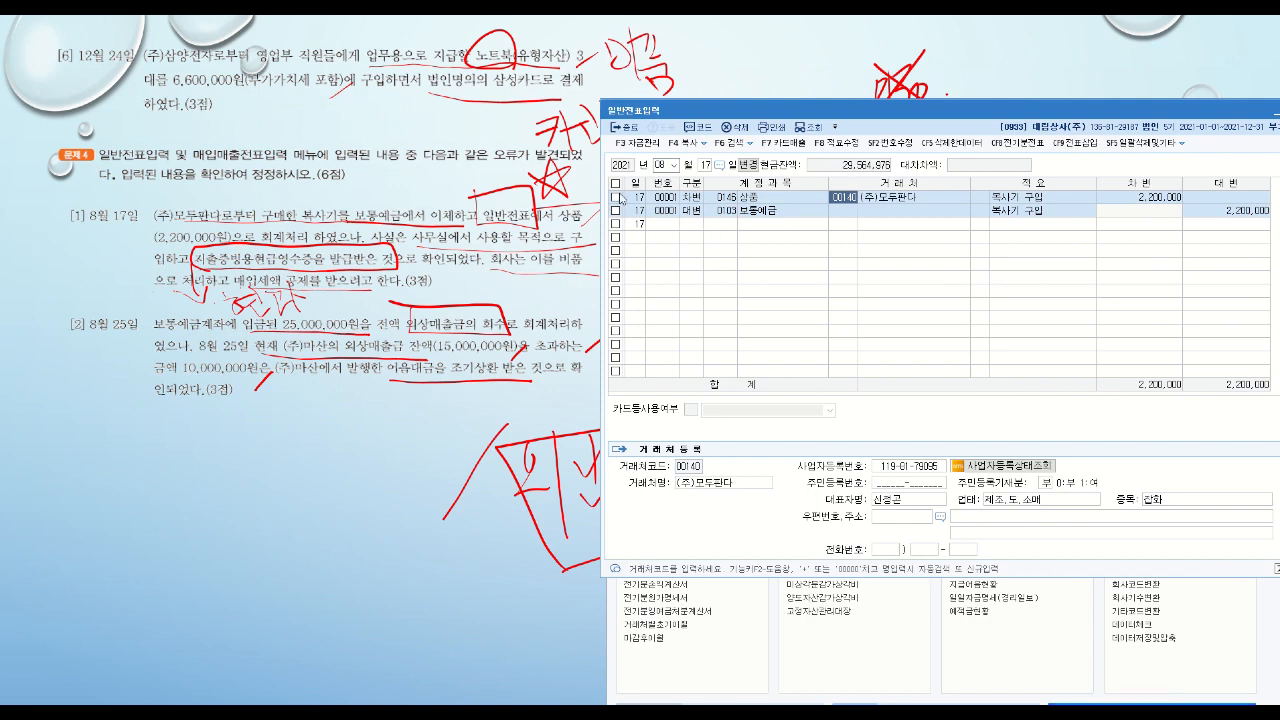
click(615, 197)
click(616, 198)
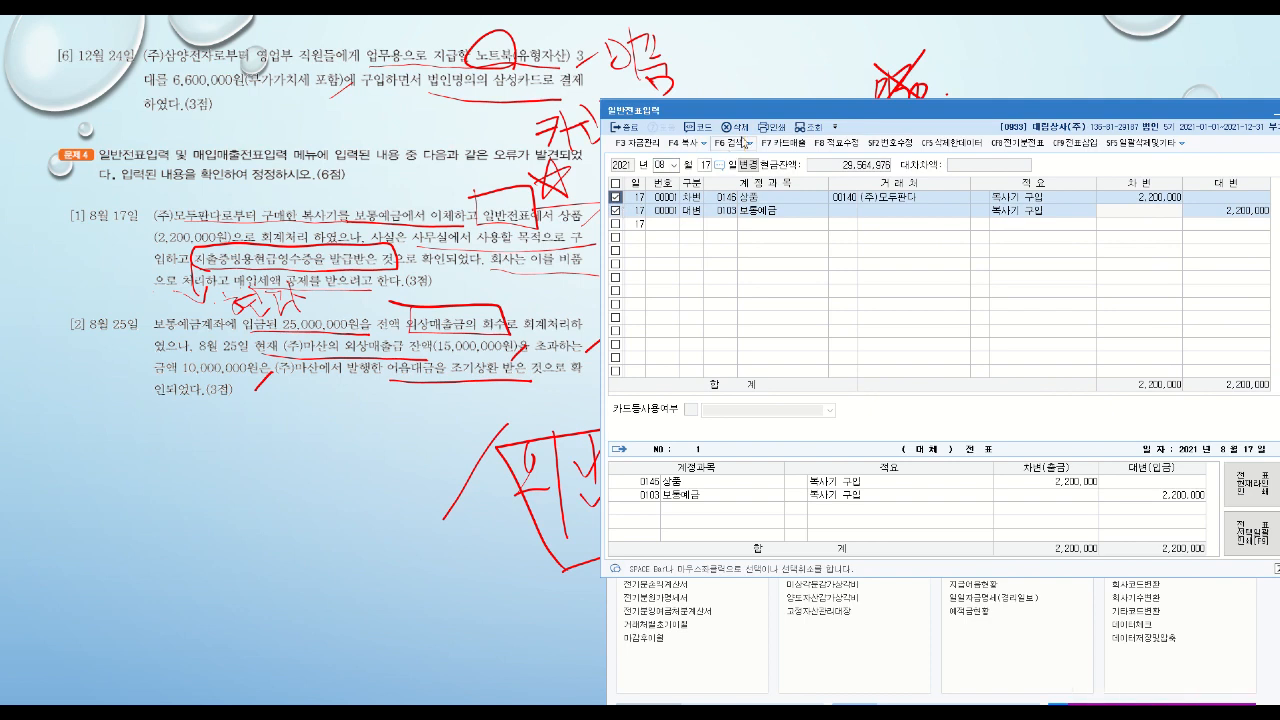
click(746, 130)
click(985, 372)
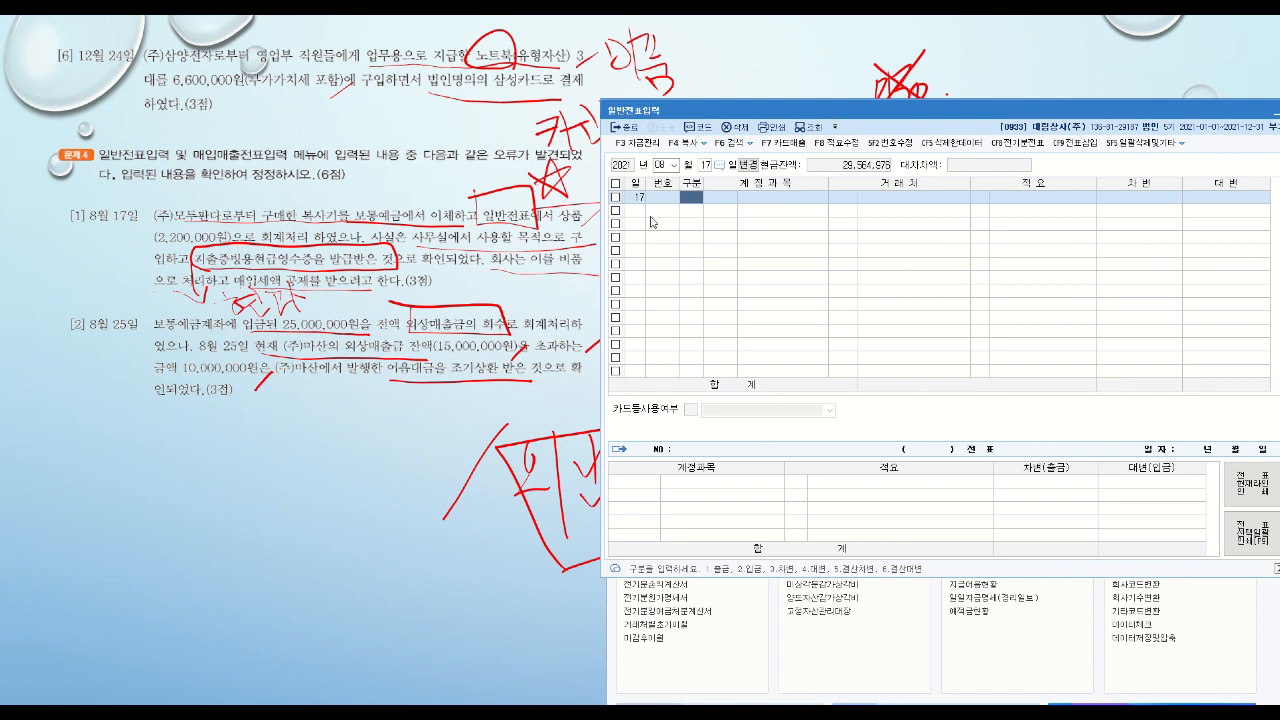
- Load the August 25 general voucher and set the 외상매출금 credit for (주)마산 to 15,000,000
click(707, 167)
text(25)
key(Return)
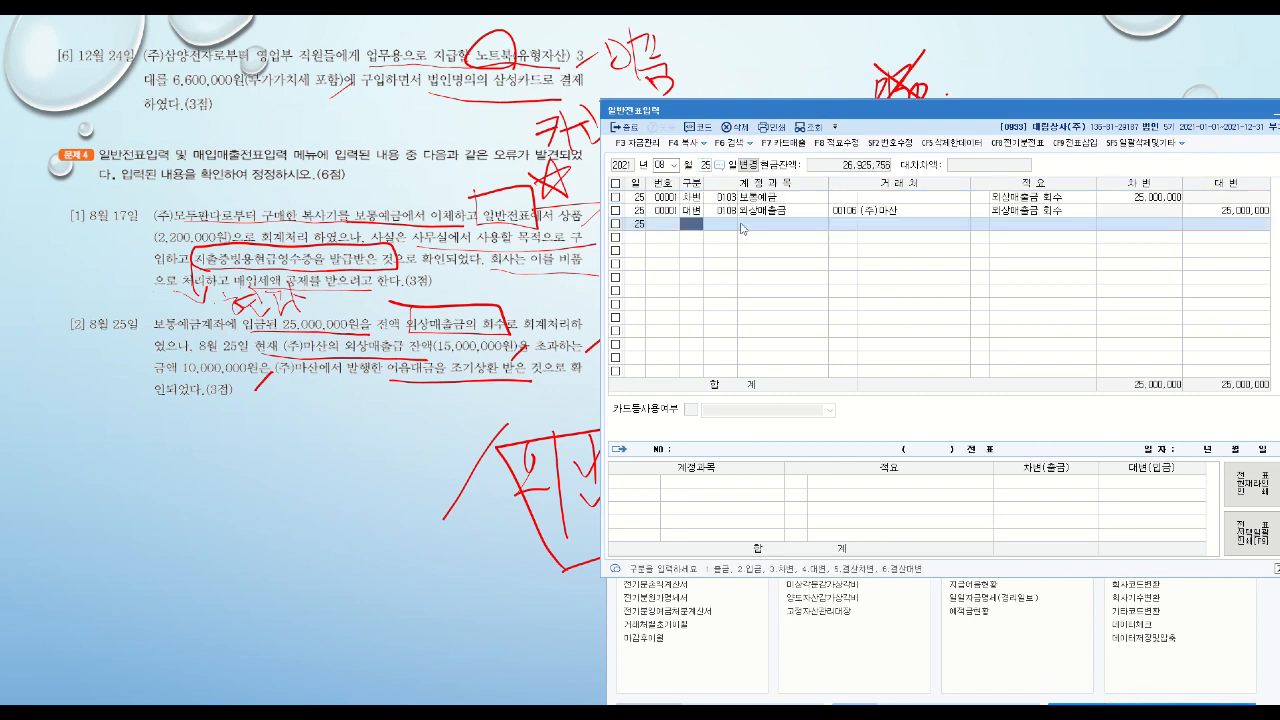
click(780, 211)
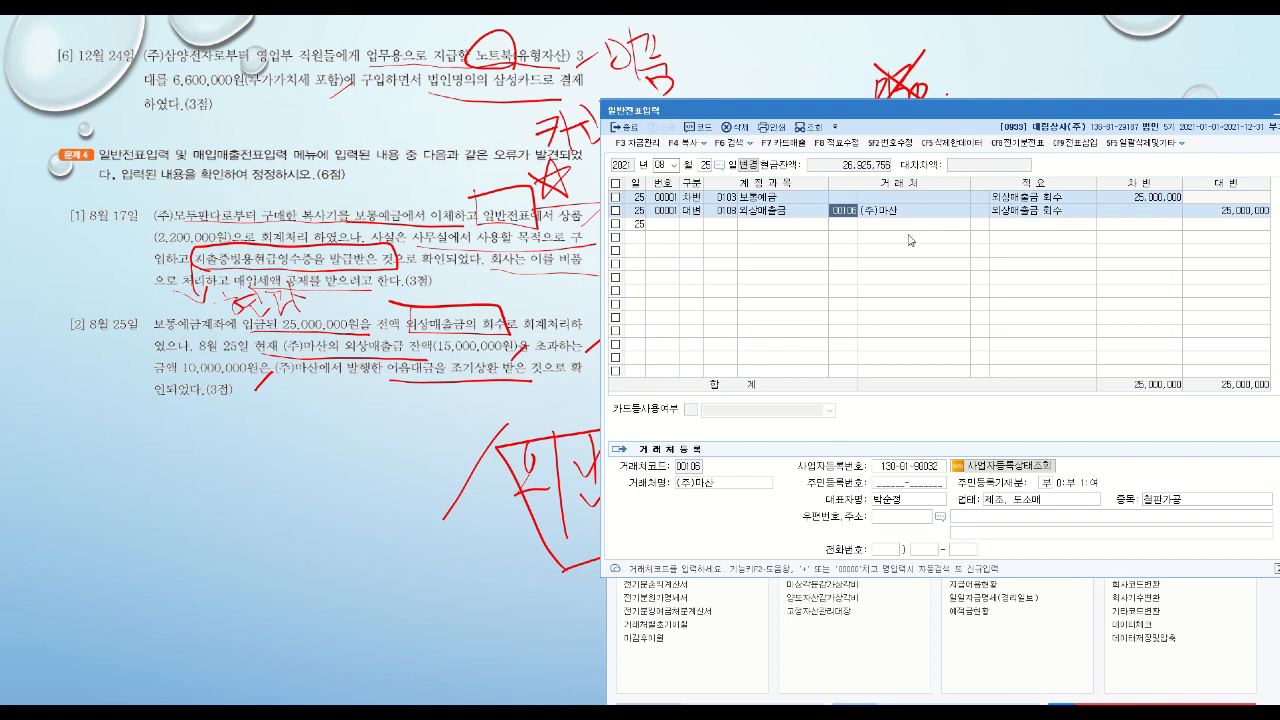
click(1238, 212)
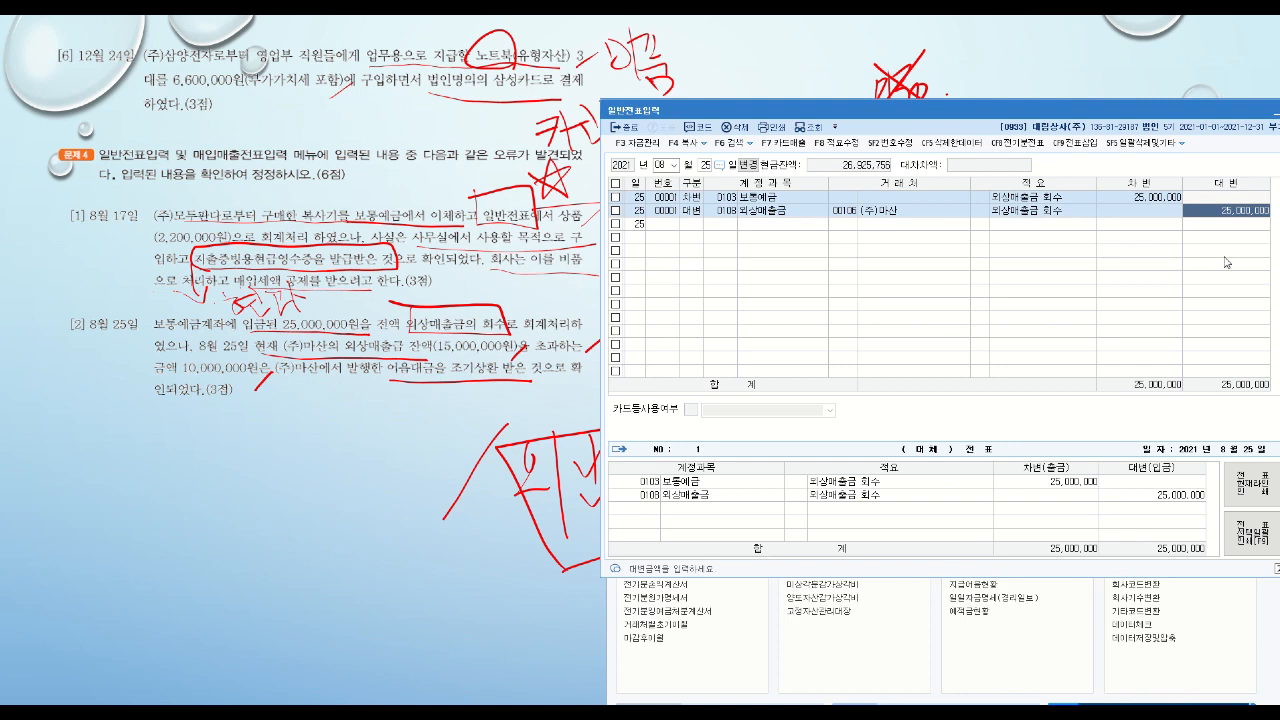
text(1)
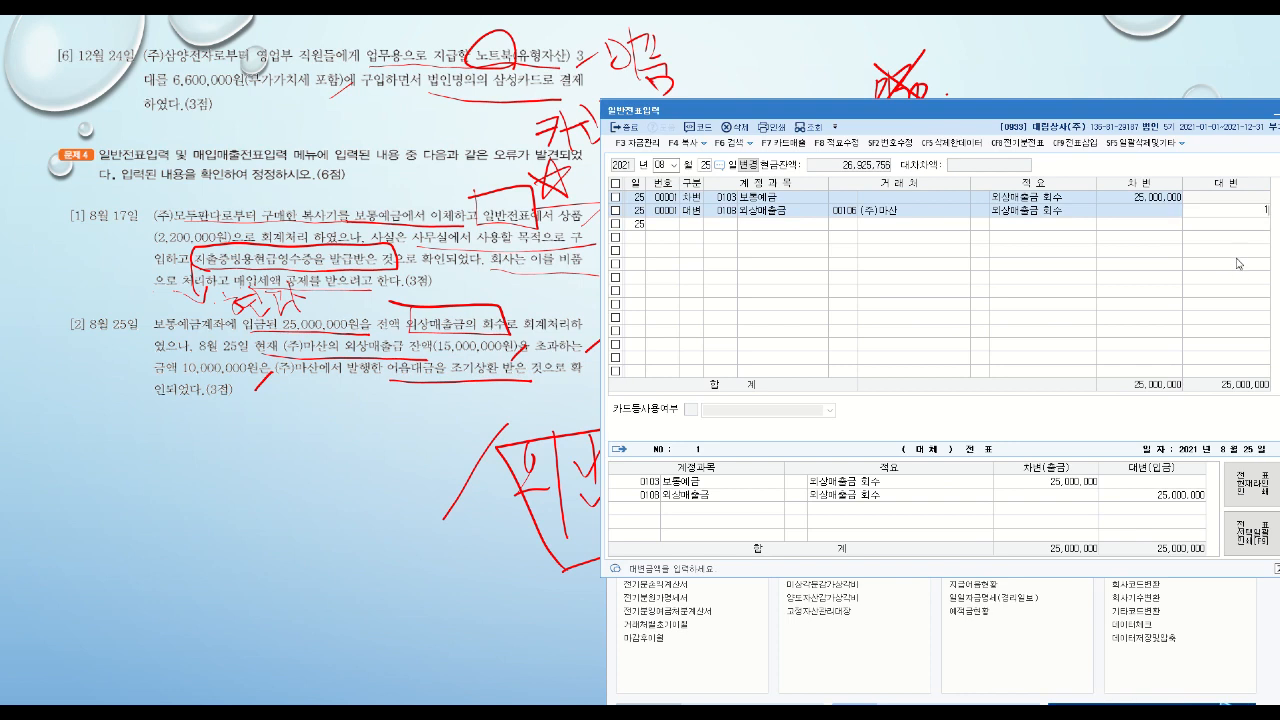
text(5,000,000)
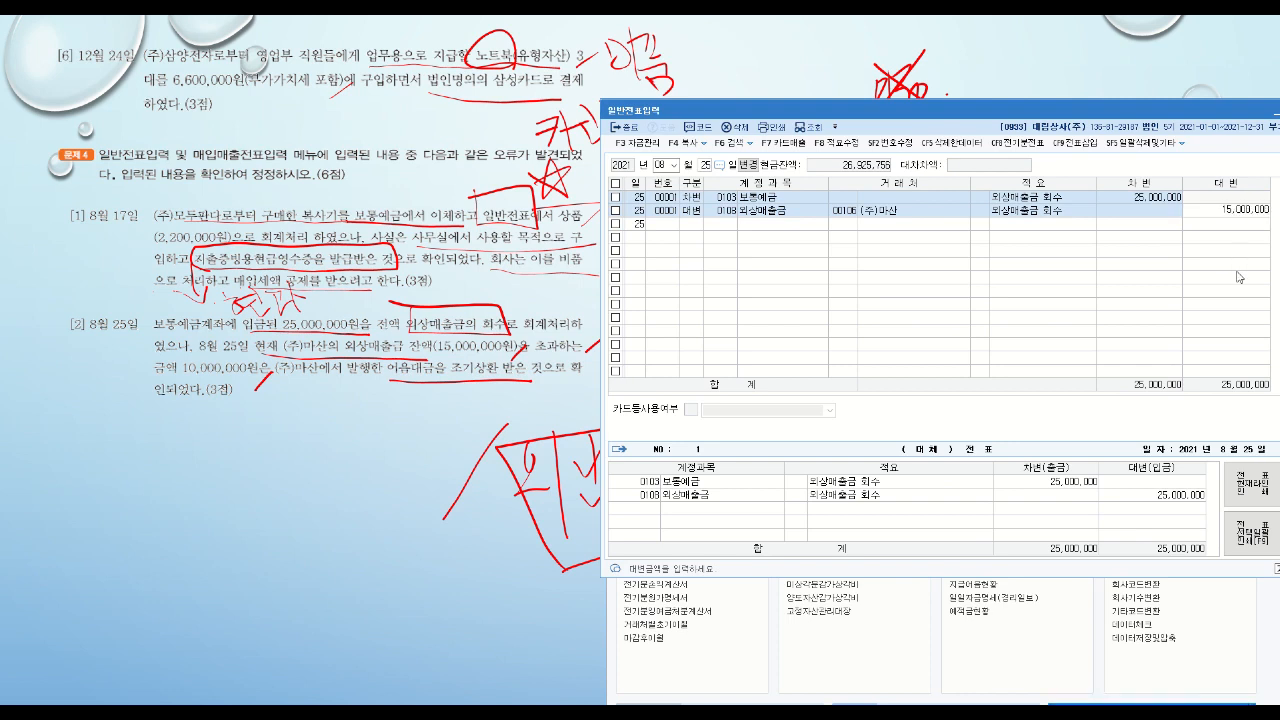
key(Return)
- Add a 10,000,000 credit line for 받을어음 with (주)마산 to the August 25 voucher, and close general voucher entry
text(4)
key(Return)
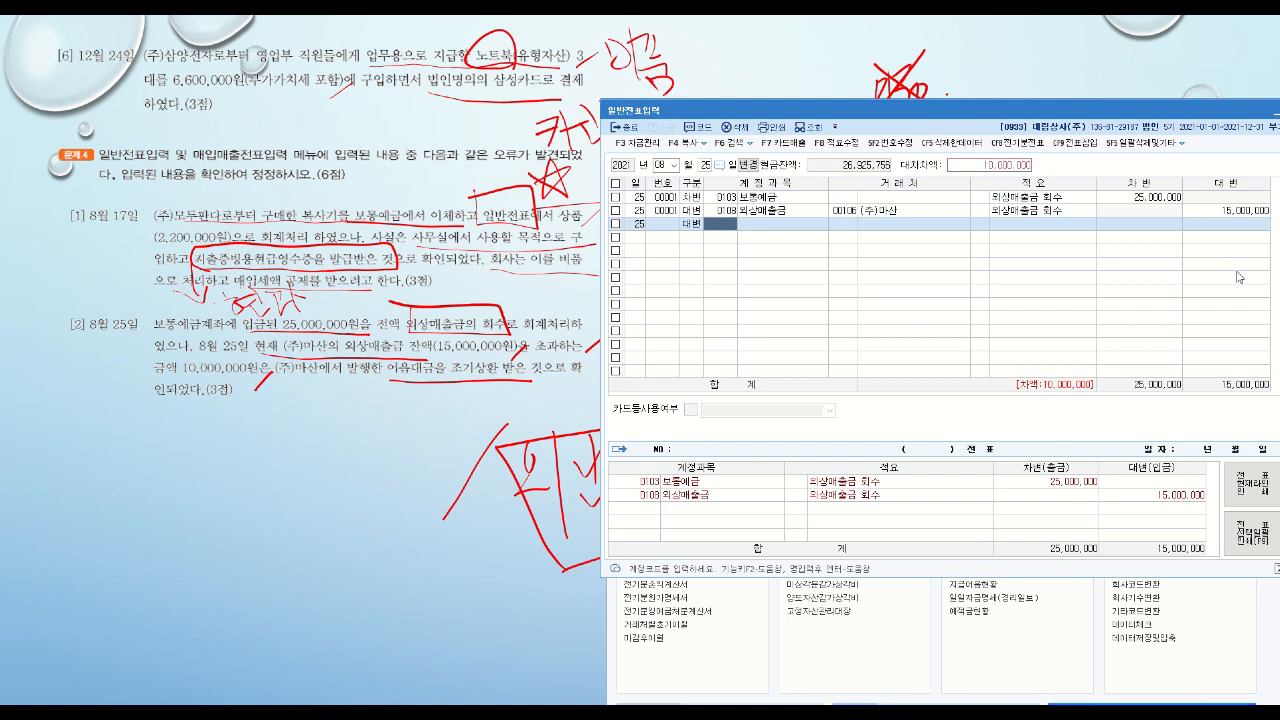
text(받을)
key(Return)
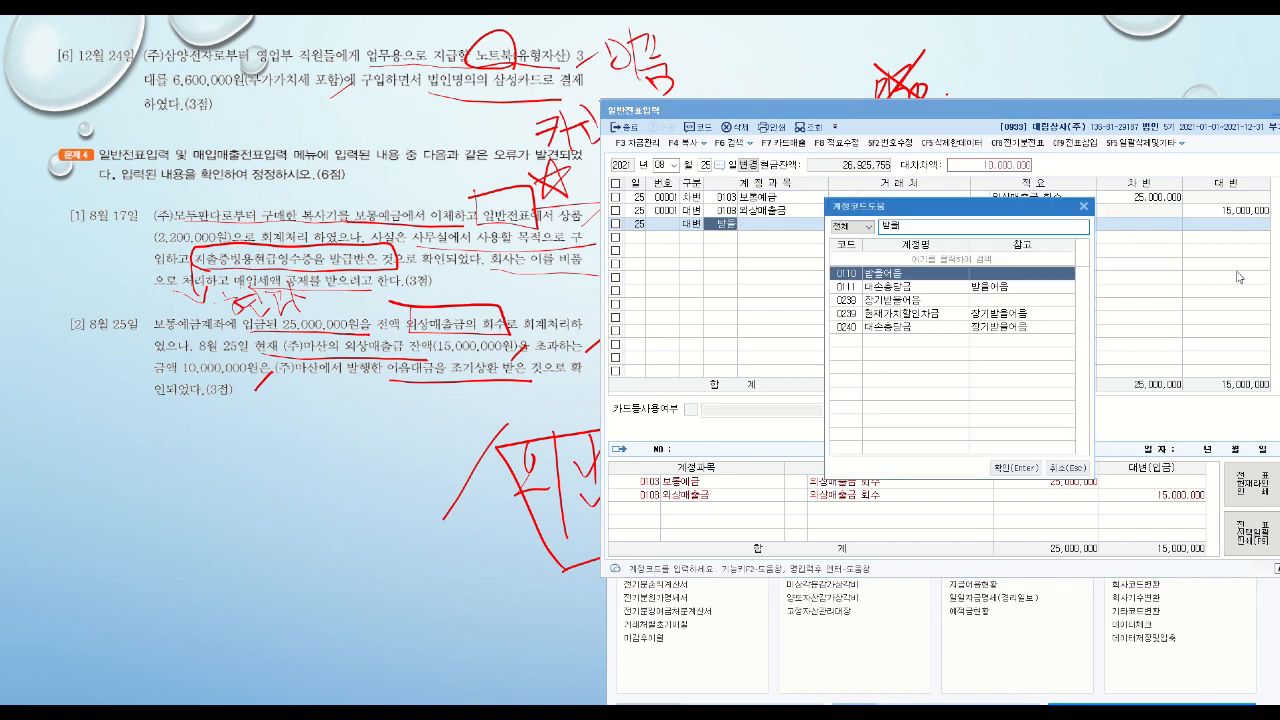
key(Return)
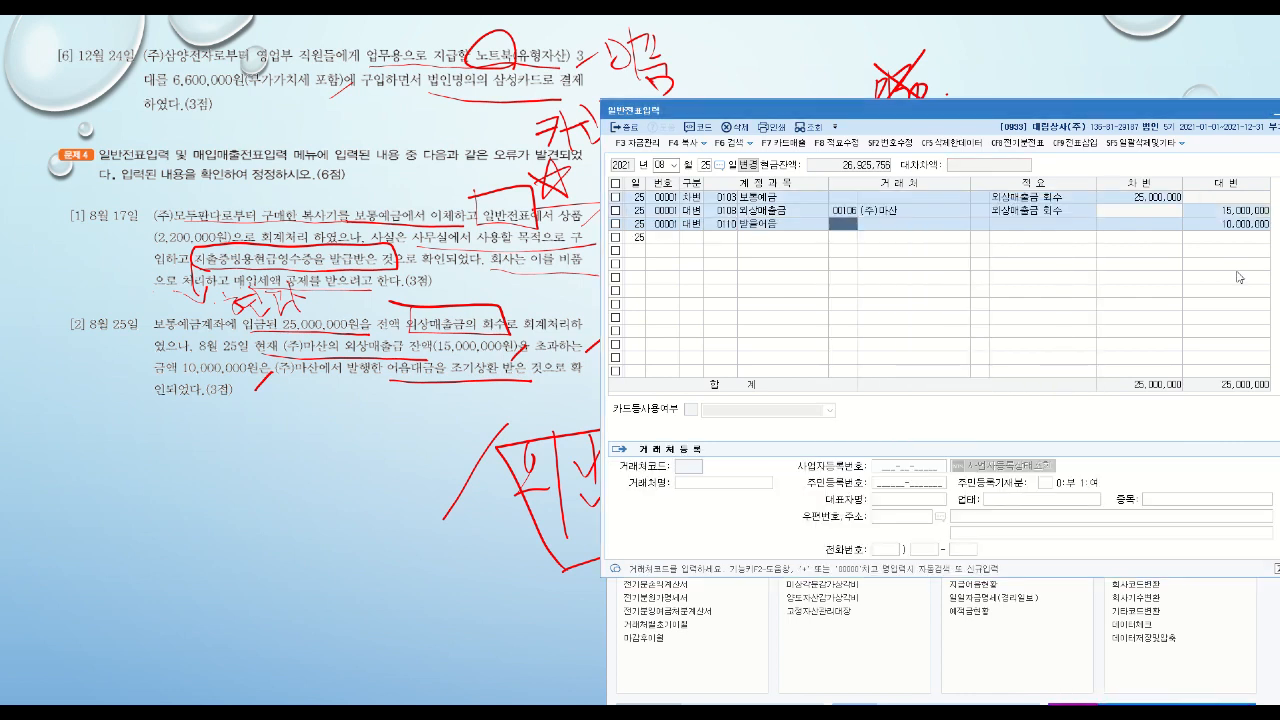
key(plus)
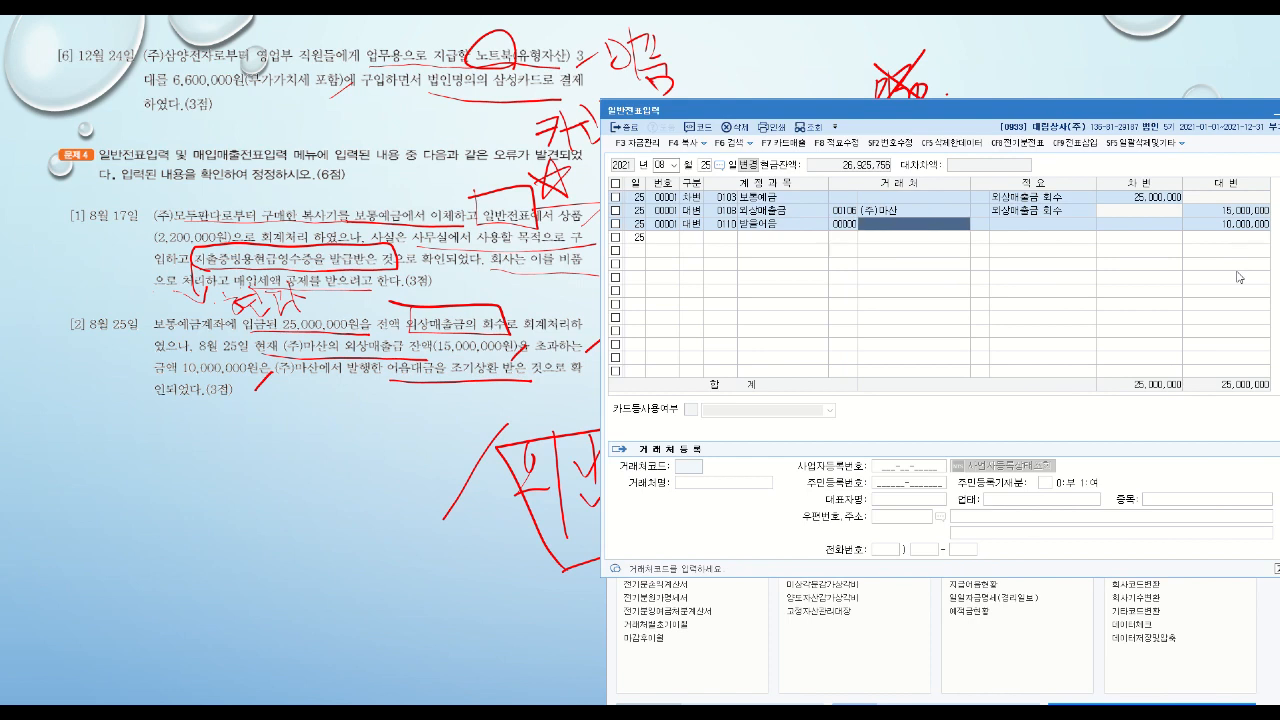
key(Return)
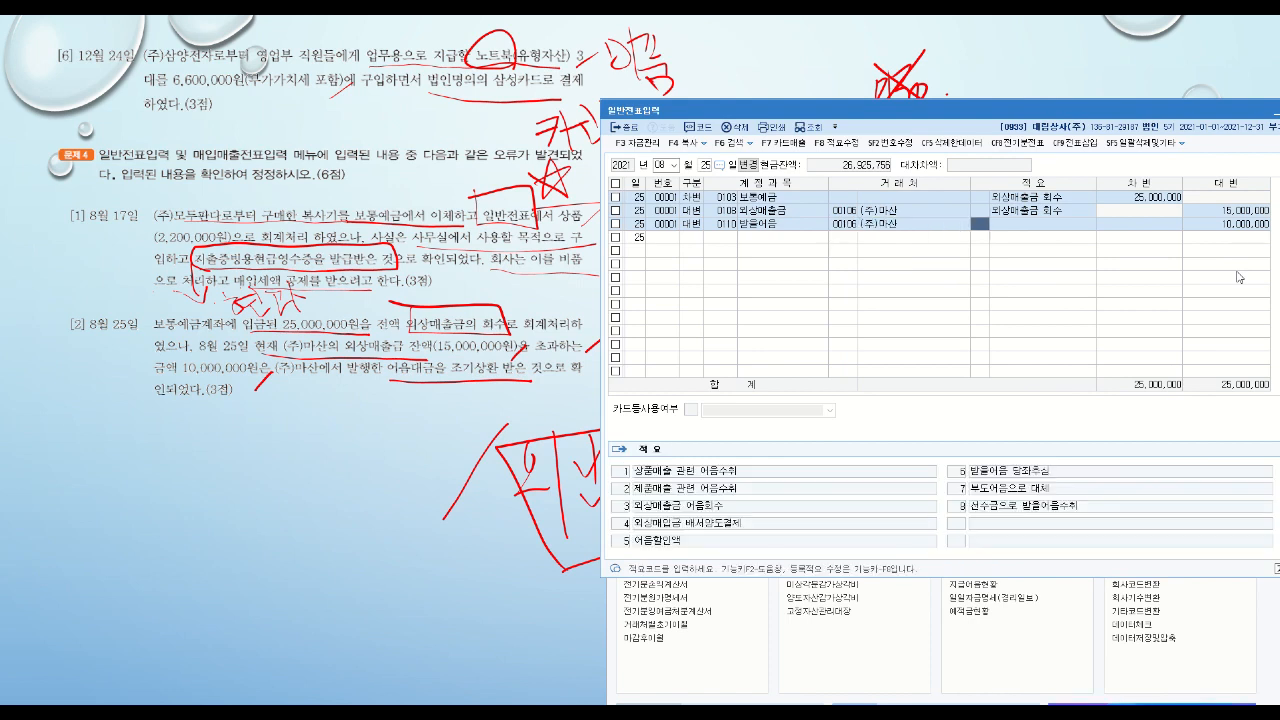
drag(1244, 115, 1210, 113)
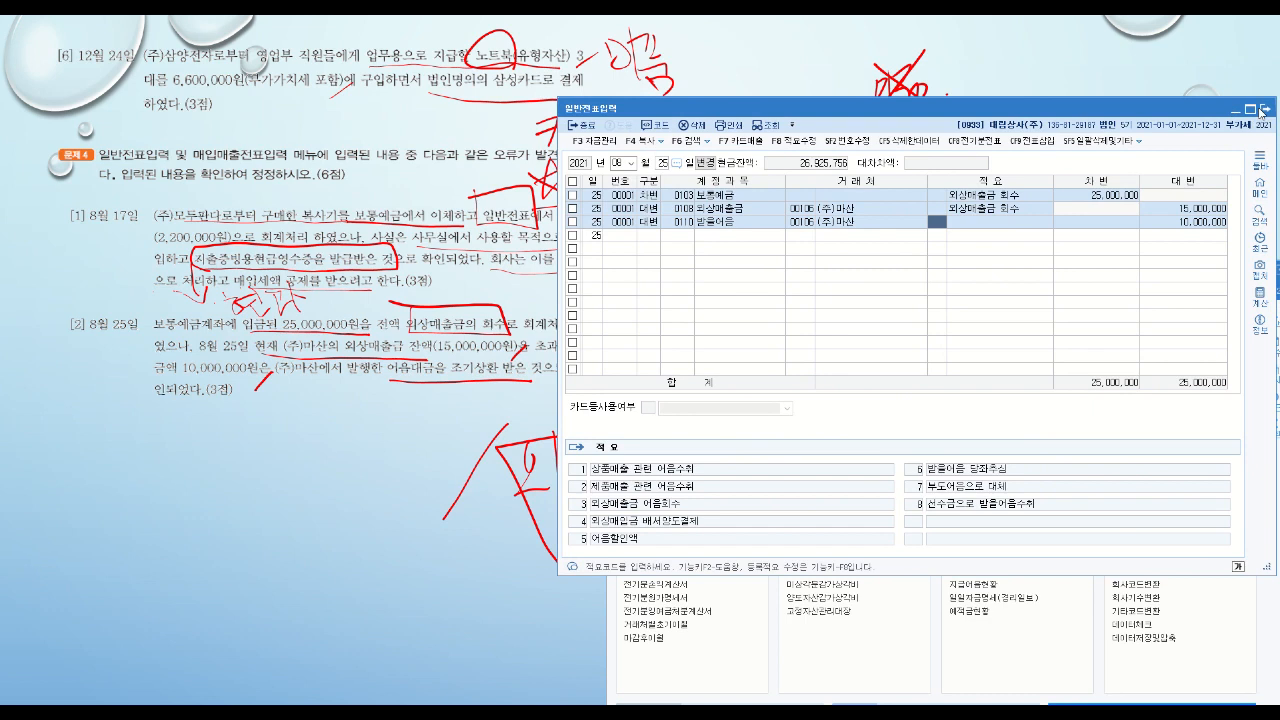
click(1273, 108)
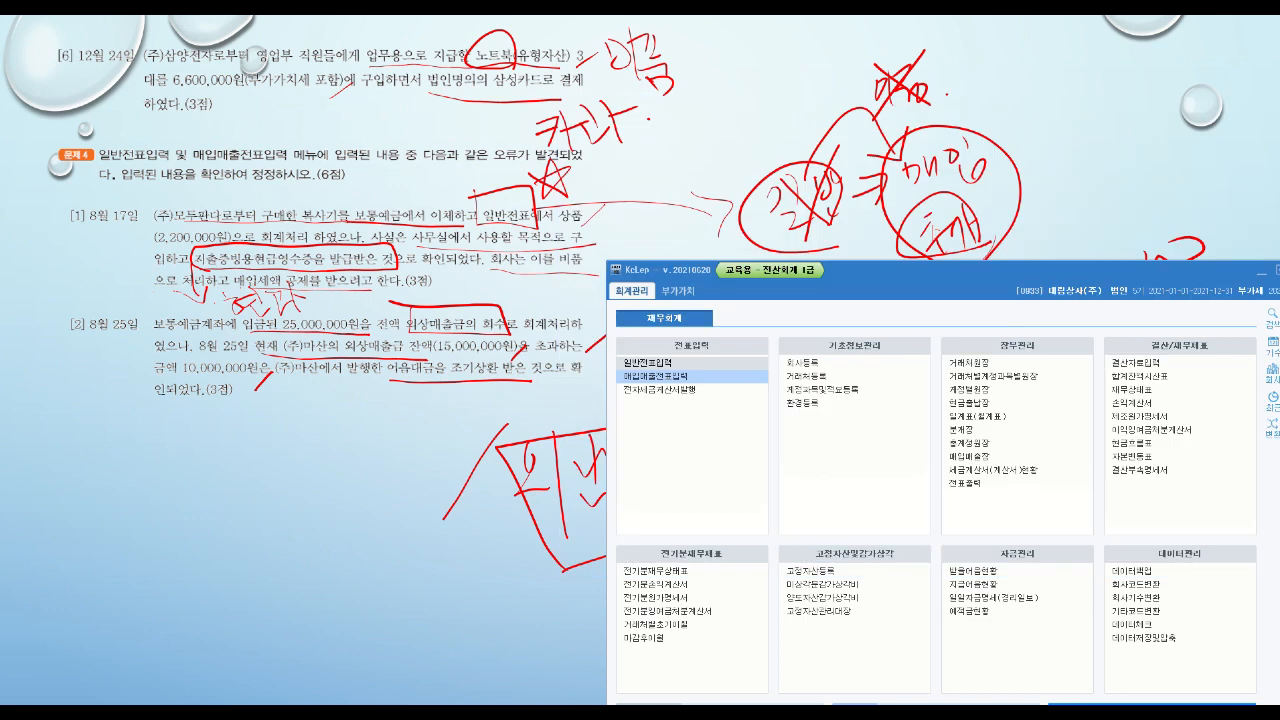
- Open 매입매출전표입력 and set the voucher date to August 17
click(656, 379)
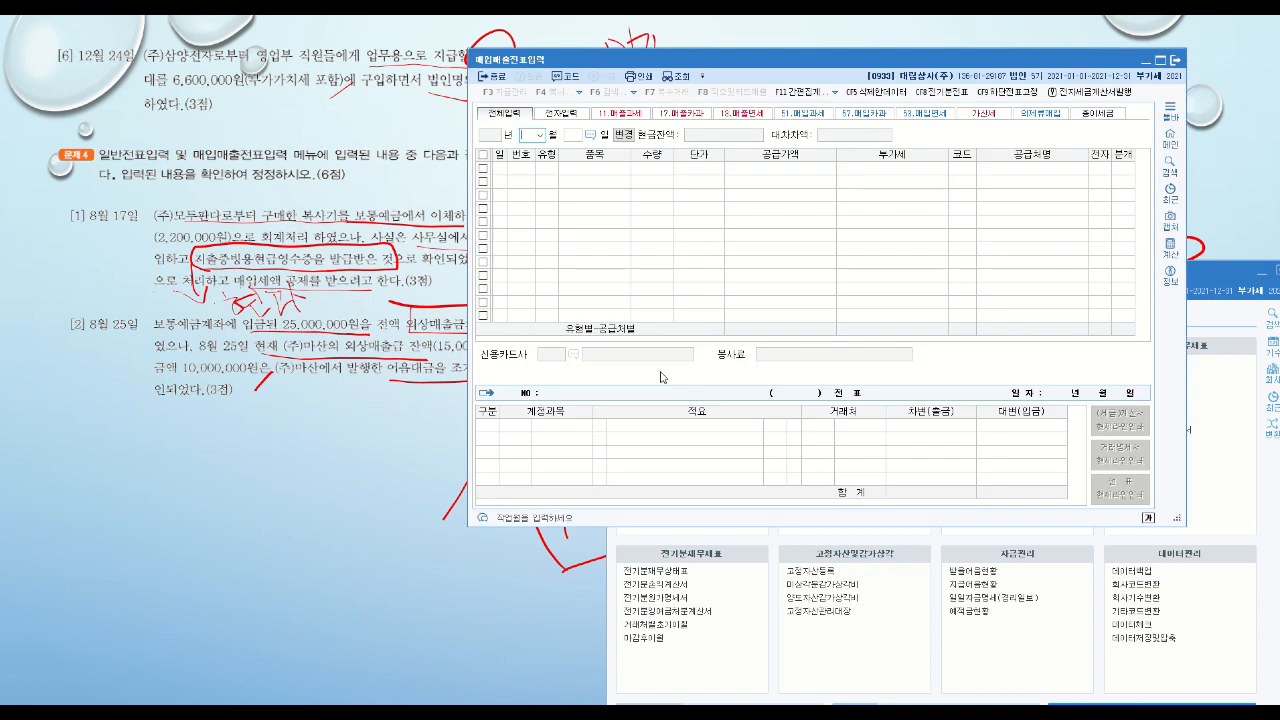
drag(695, 58, 825, 74)
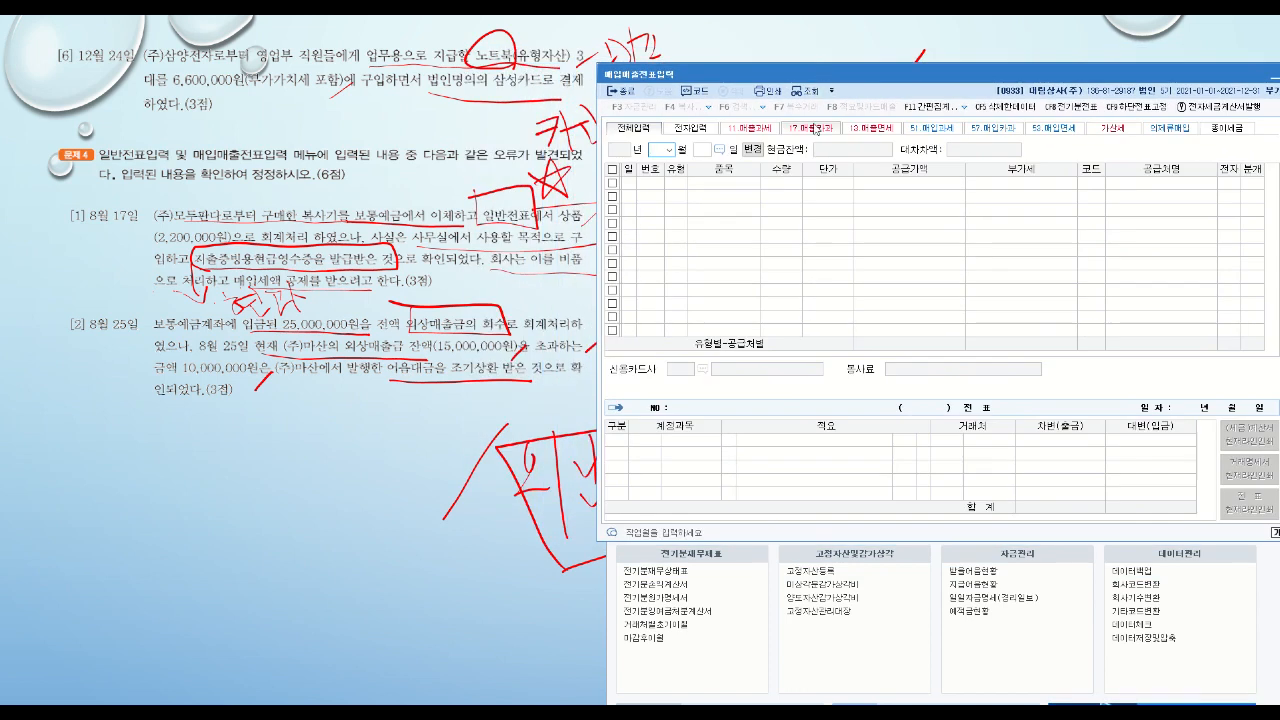
text(3)
key(Return)
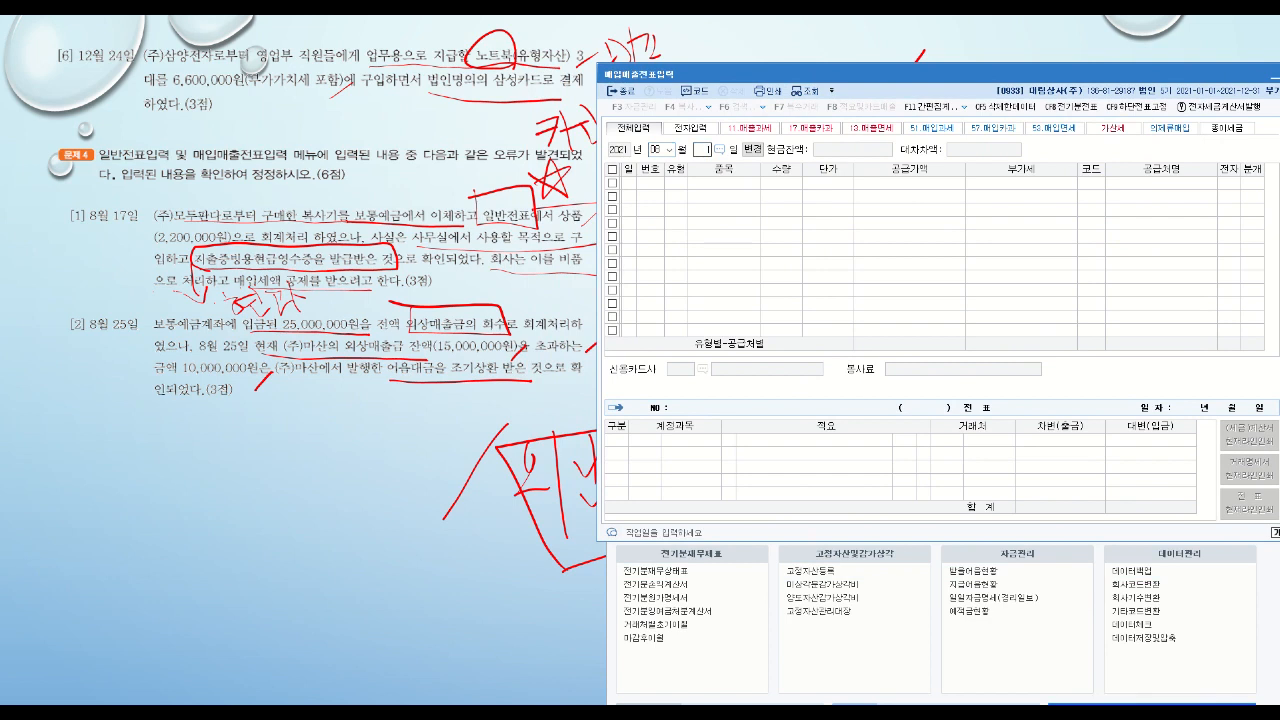
text(17)
key(Return)
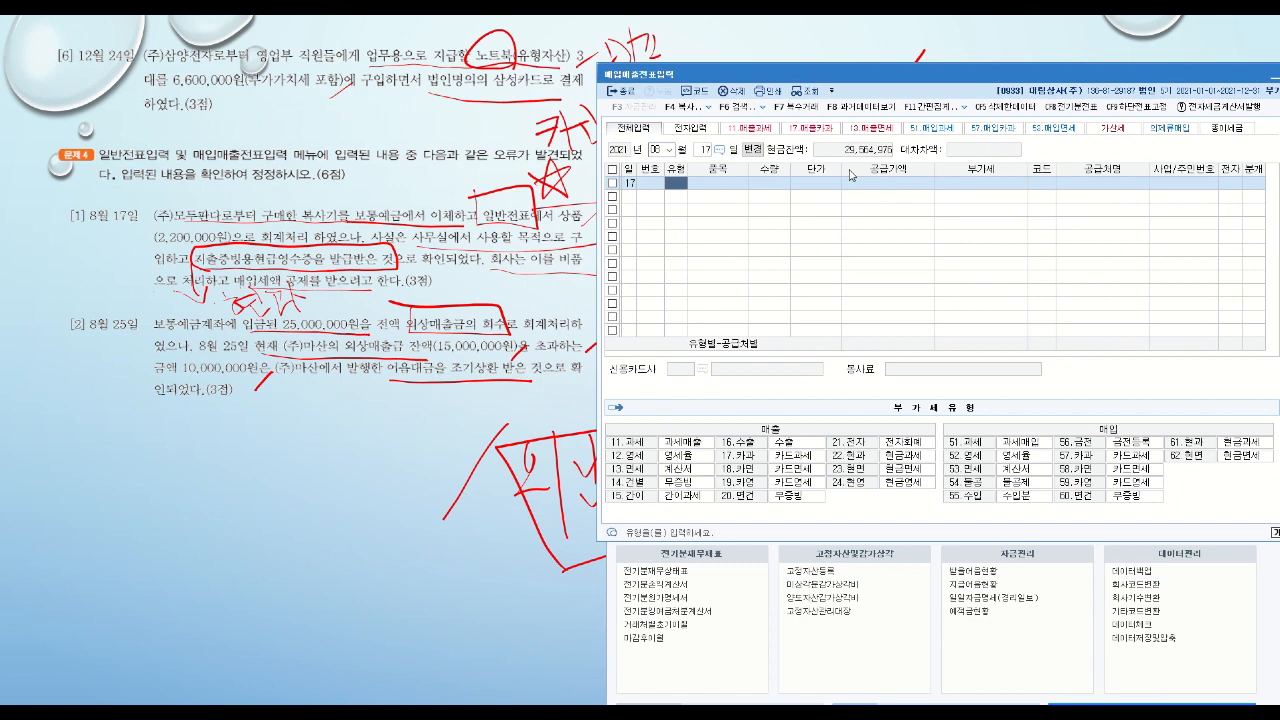
- Enter a type 61 현과 purchase of 복사기 with an amount of 2,200,000 including VAT
text(61)
key(Return)
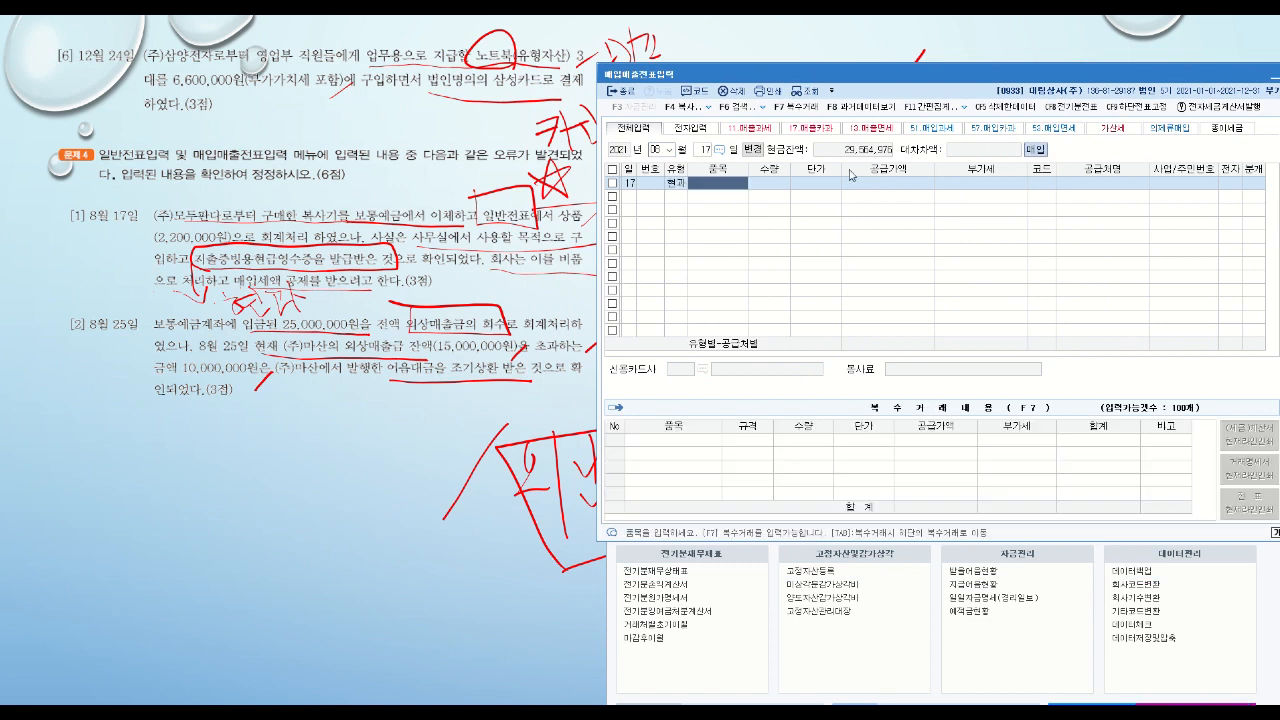
text(복사기)
key(Return)
key(Return)
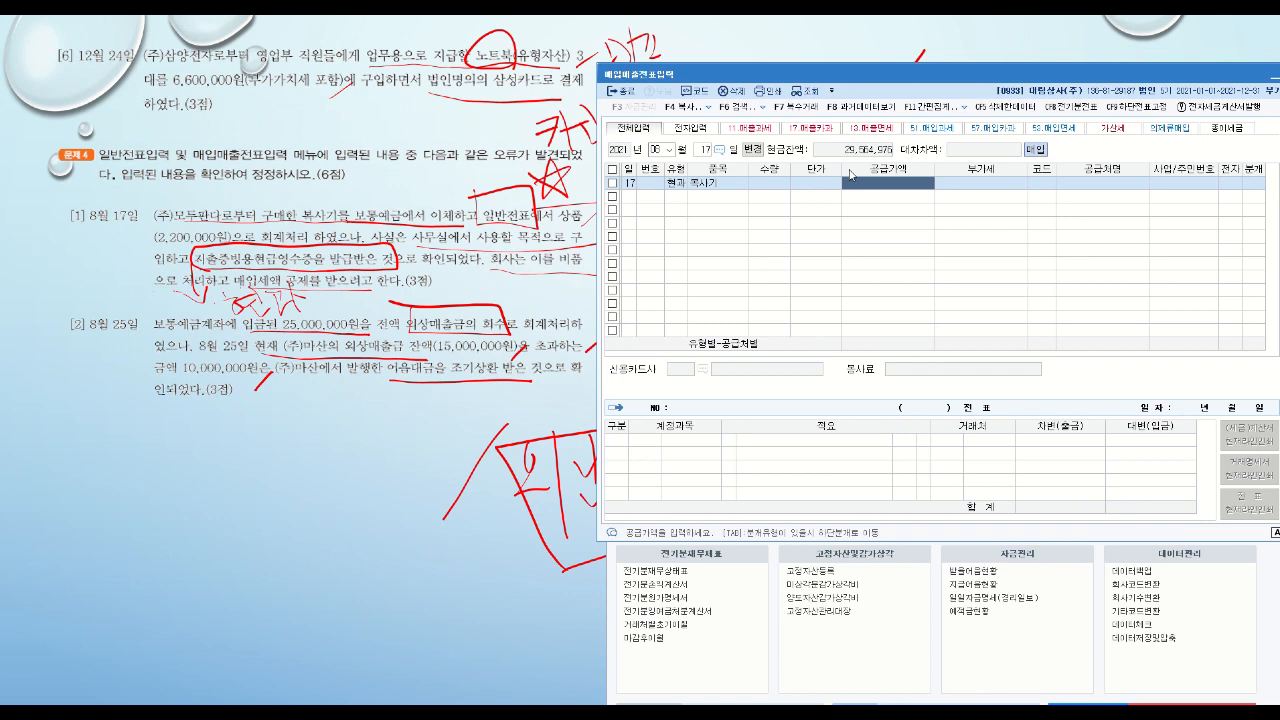
text(2)
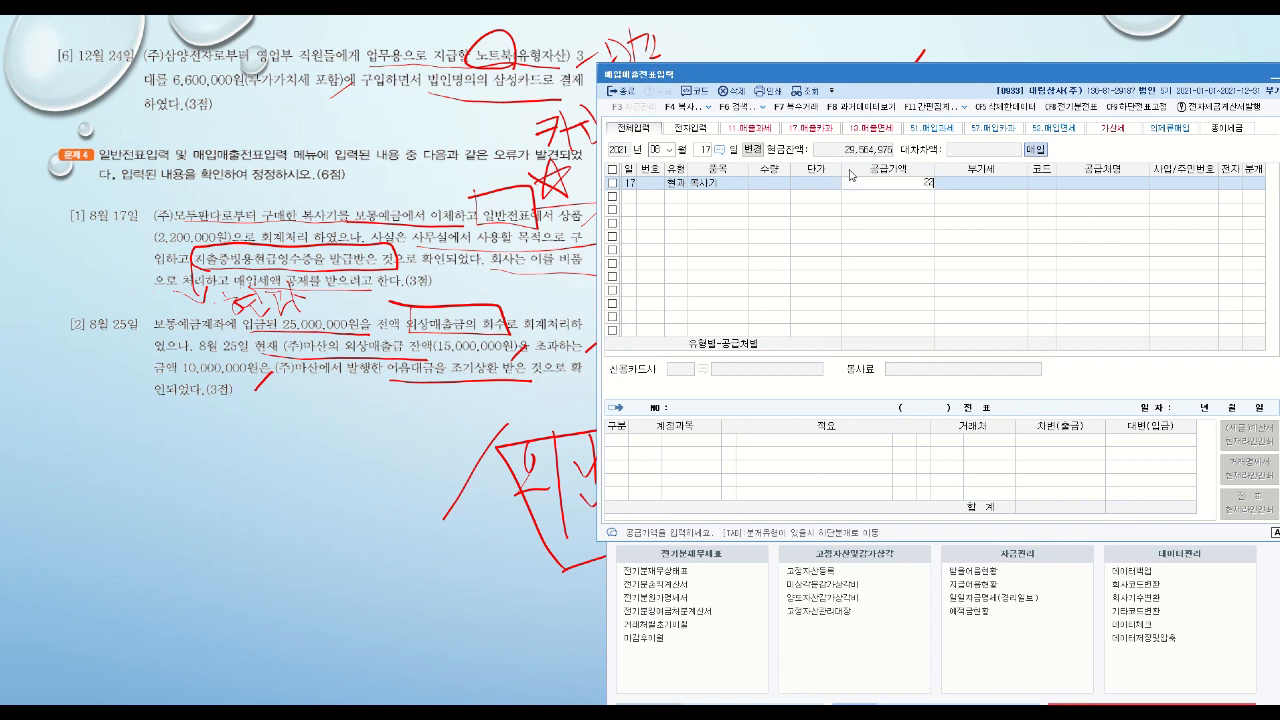
text(,200,000)
key(Return)
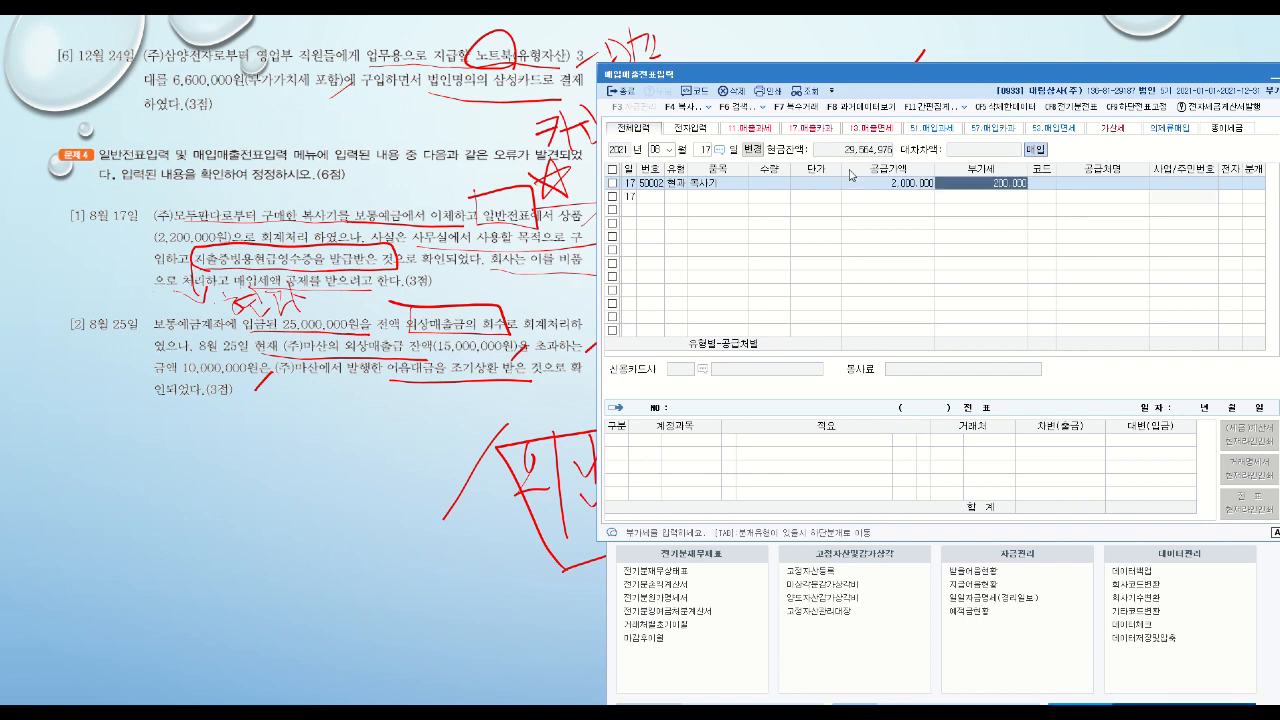
key(Return)
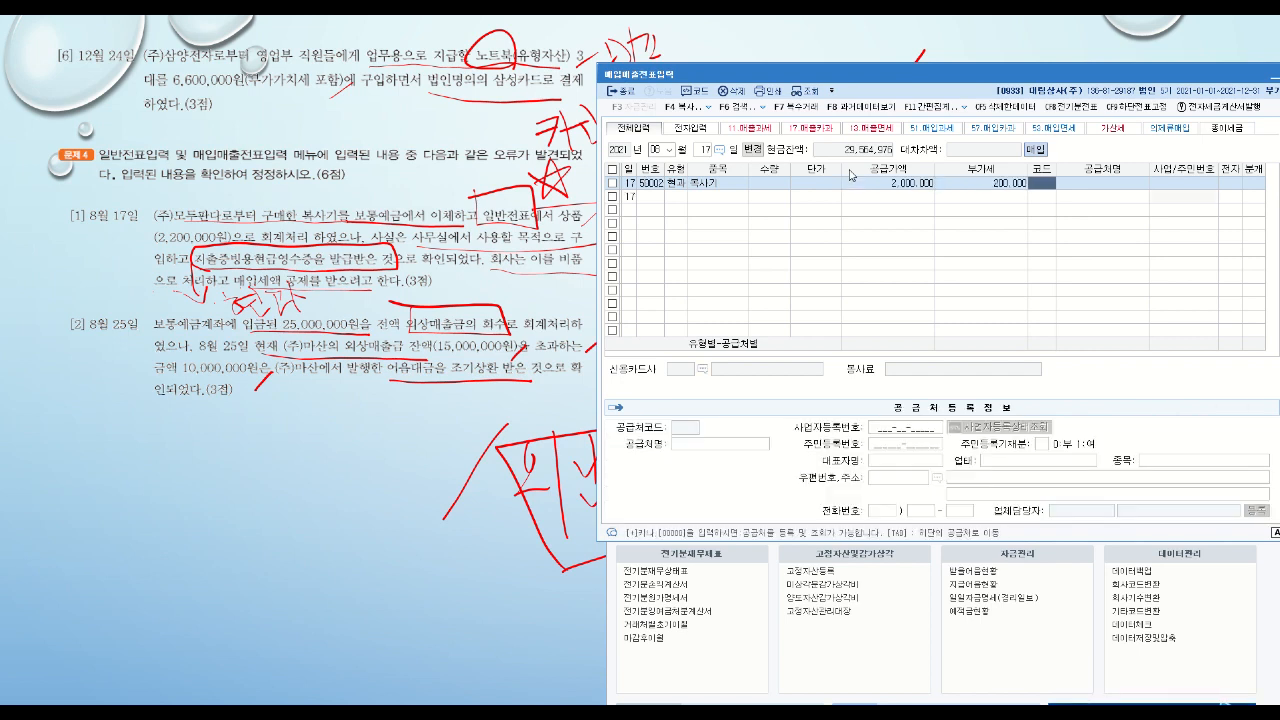
- Set the supplier of the 복사기 purchase to (주)모두판다
text(모)
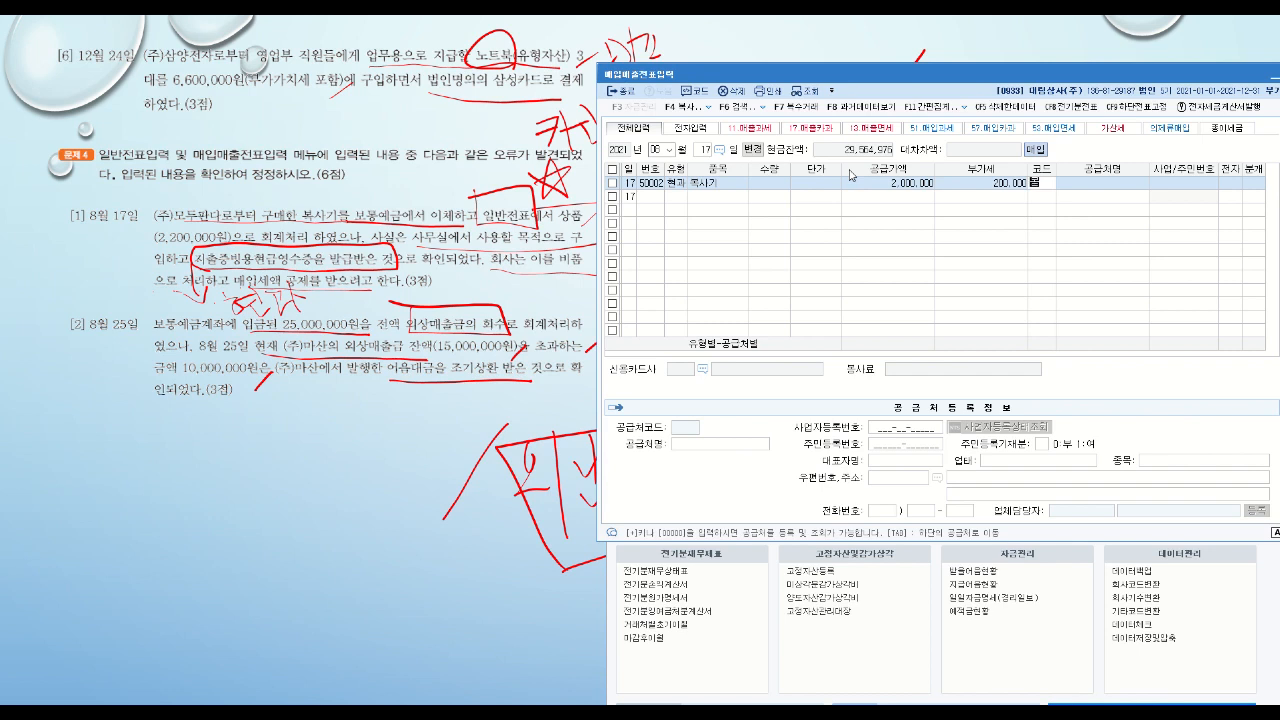
text(두)
key(Return)
key(Return)
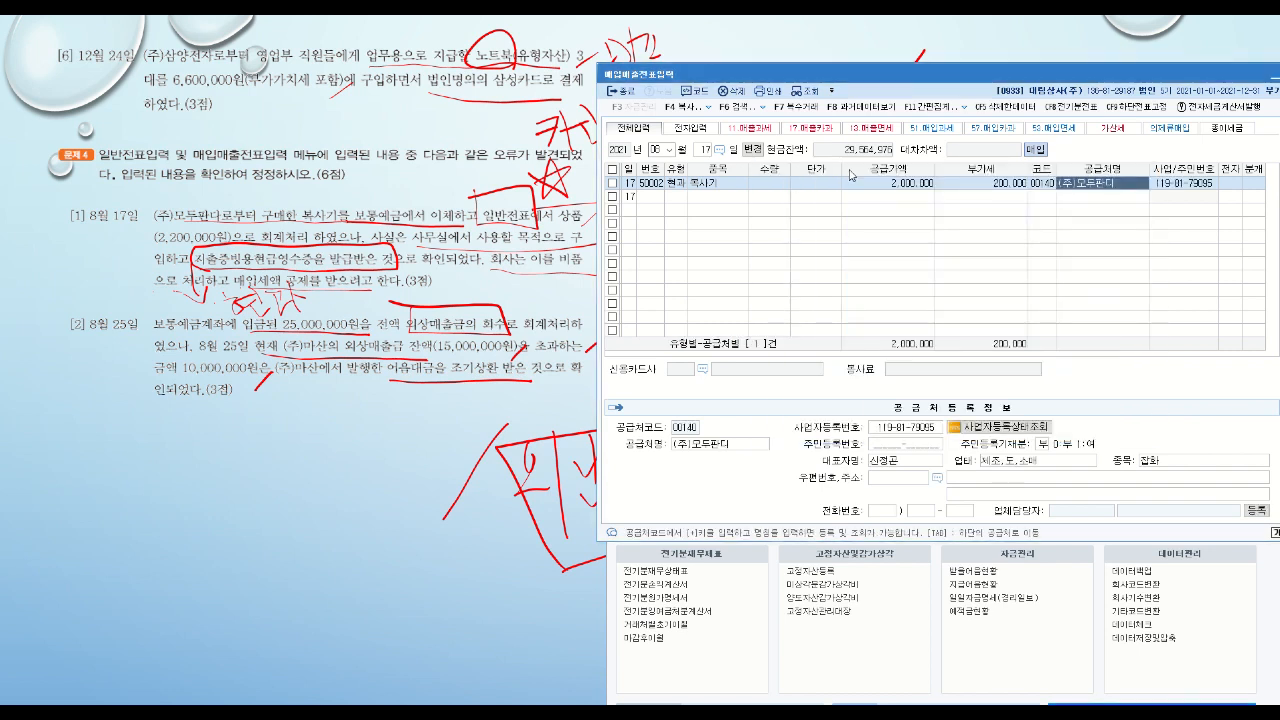
key(Return)
key(Return)
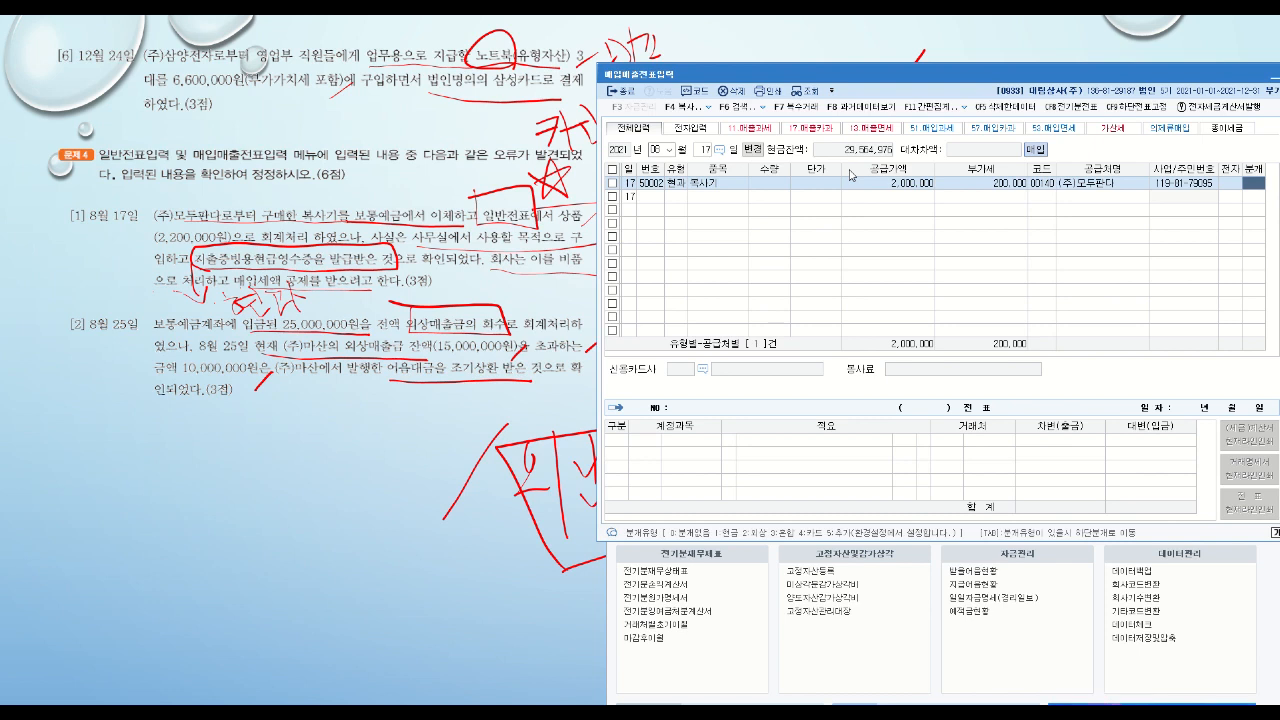
- Set the journal type to 혼합 and replace the 원재료 debit account with 비품
text(3)
key(Return)
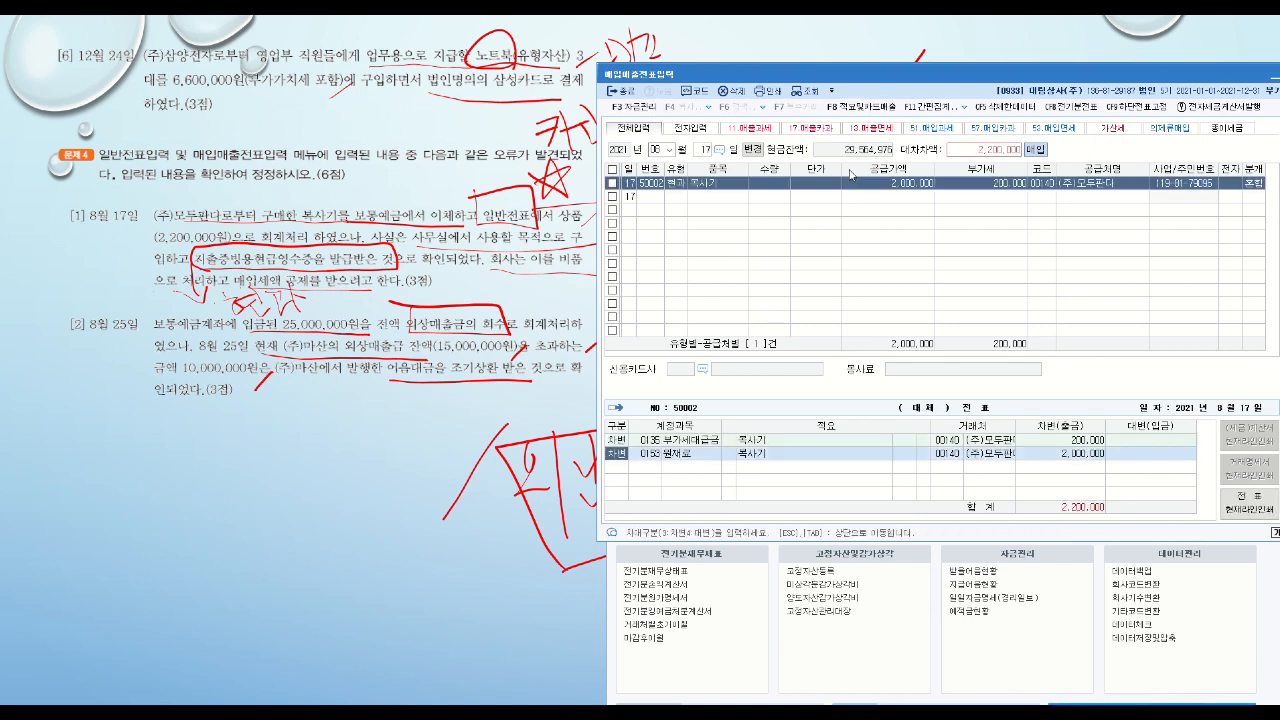
key(Return)
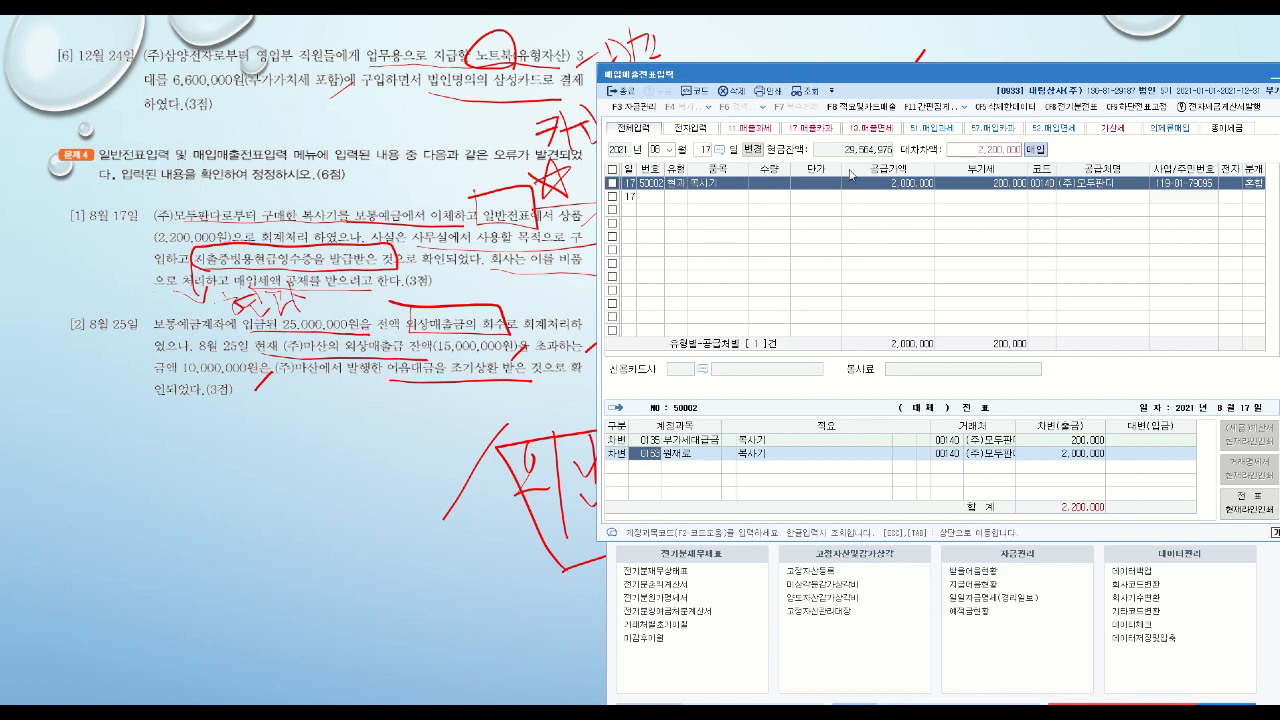
text(비품)
key(Return)
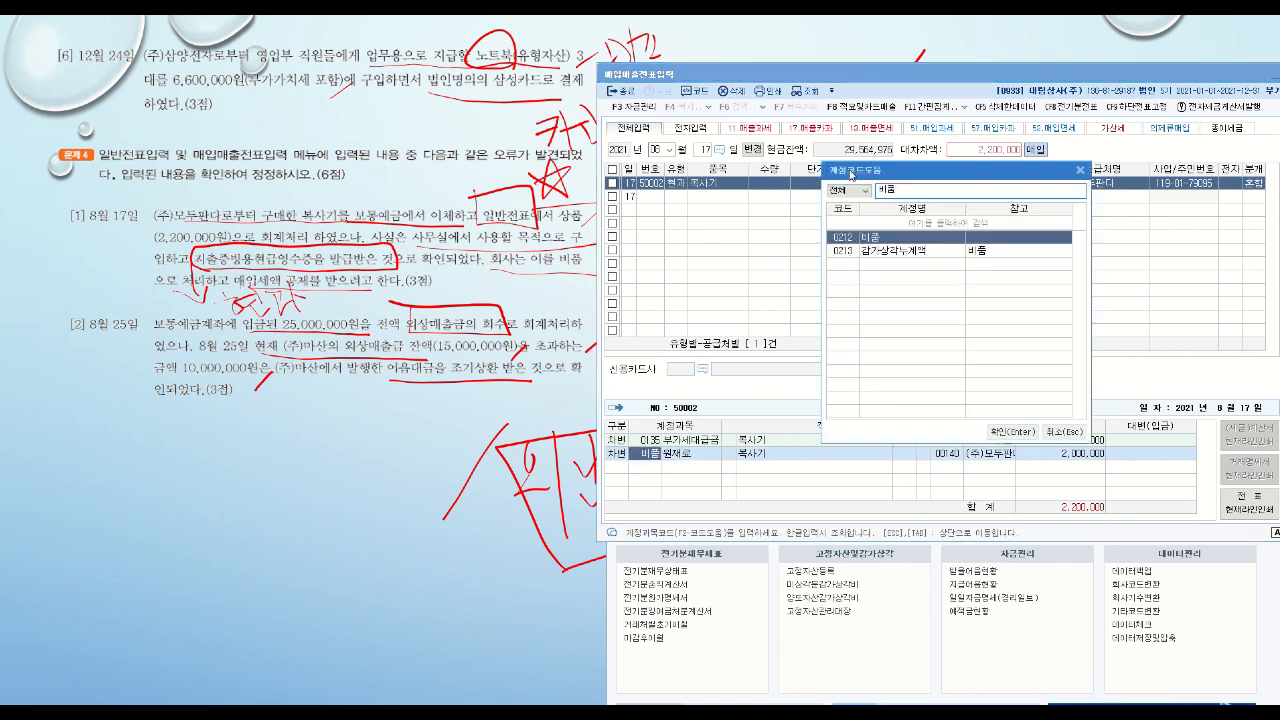
key(Return)
key(Return)
key(Return)
key(Return)
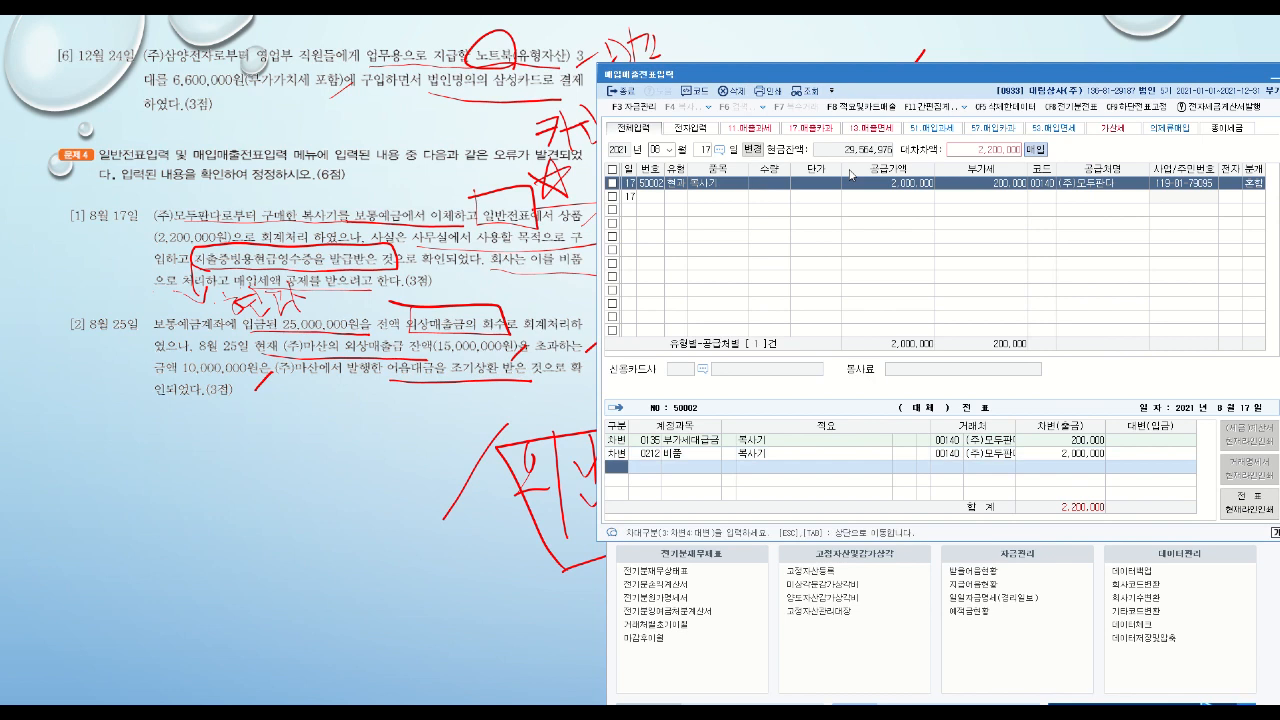
- Add a 2,200,000 credit line for account 103 보통예금 to the 복사기 voucher, and close purchase/sales voucher entry
key(3)
key(shift+Tab)
key(4)
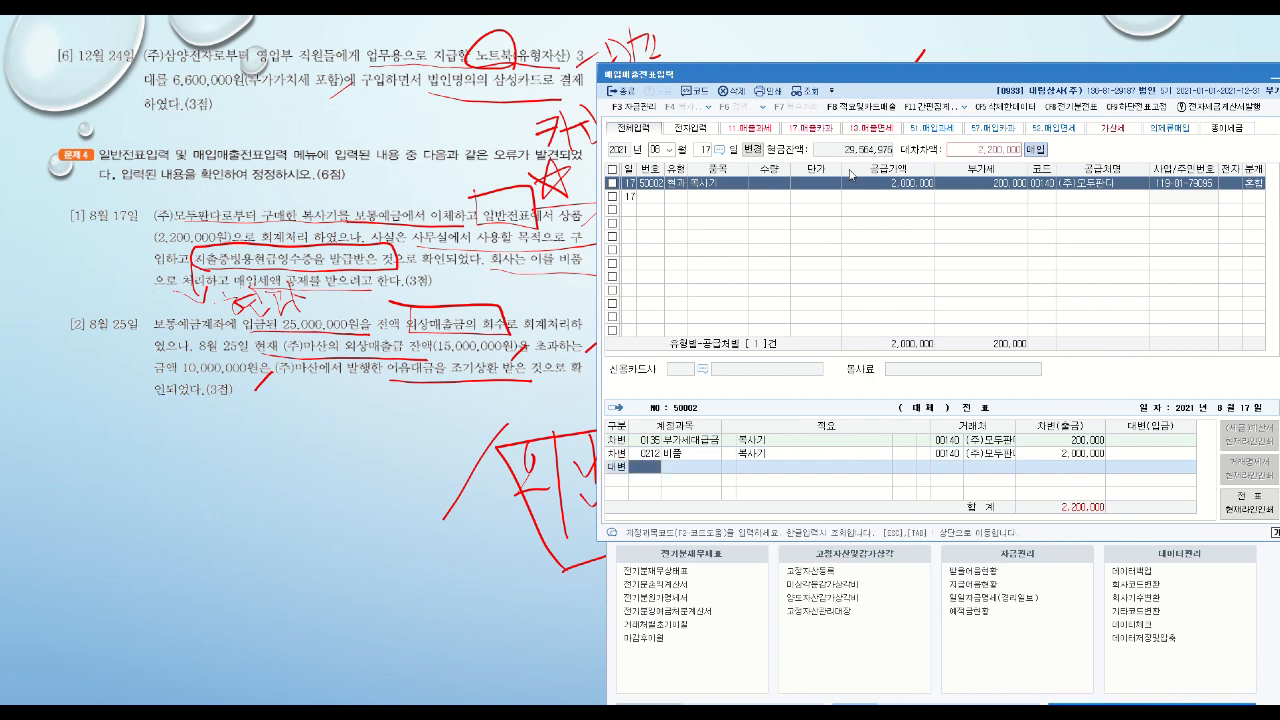
text(103)
key(Return)
key(Return)
key(Return)
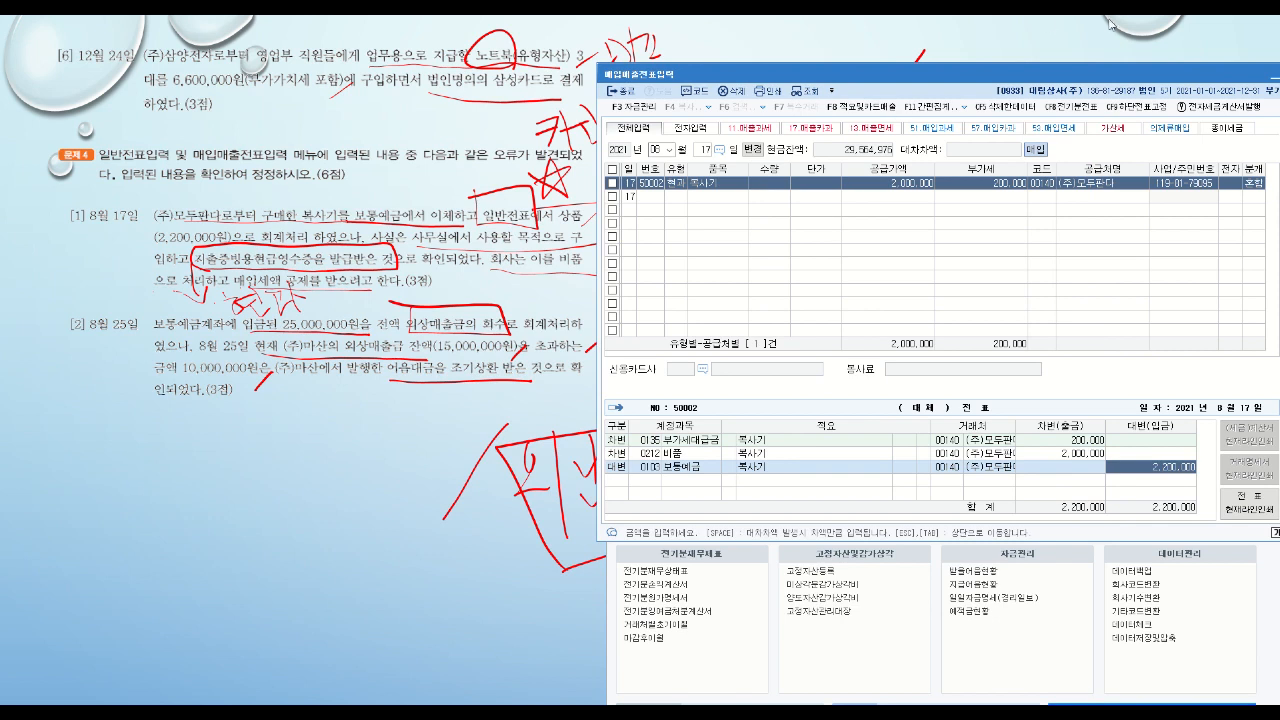
drag(1136, 80, 1092, 78)
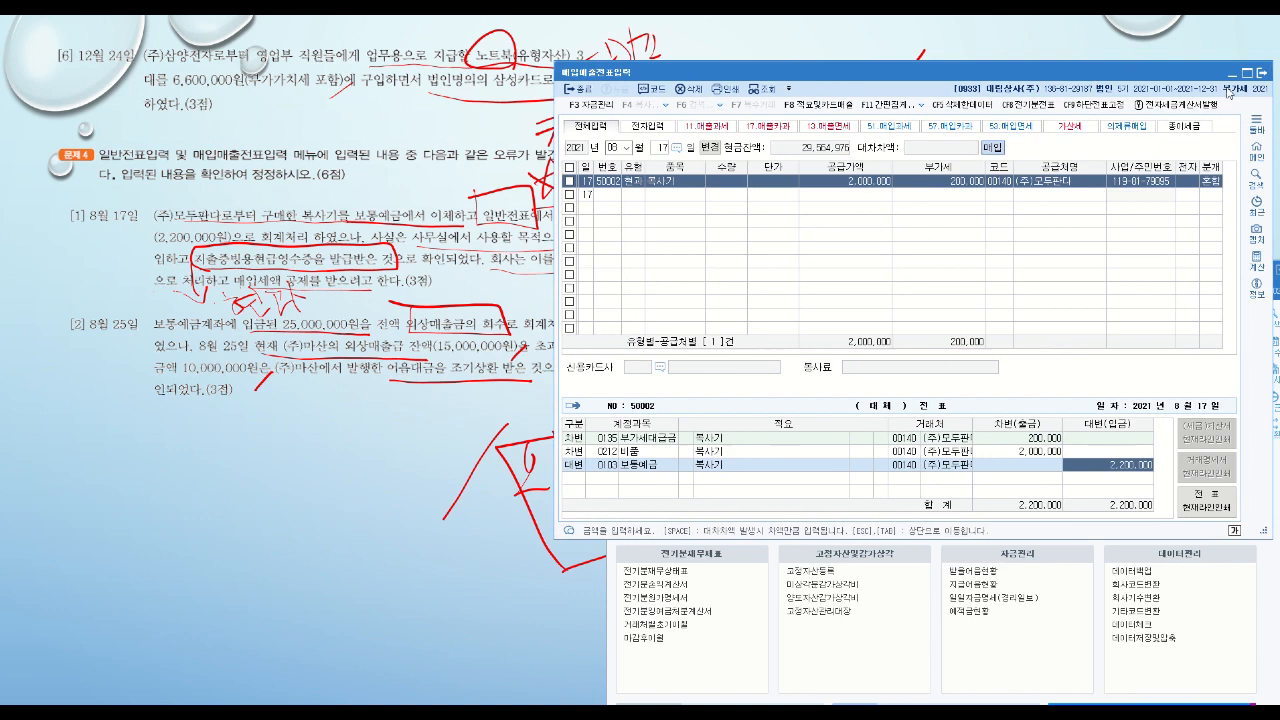
click(1262, 74)
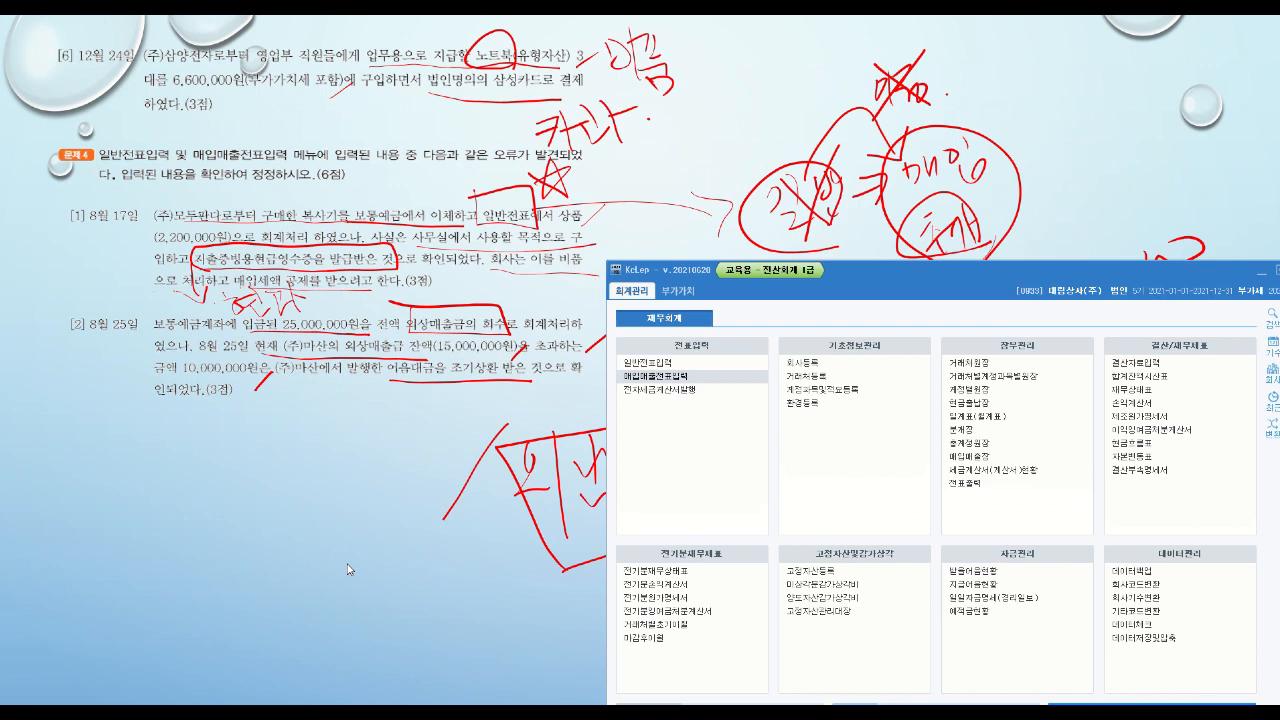
- Go to the slide with problems 5 and 6 and handwrite the notes 자동 and 수동 beside problem 5
scroll(348, 570, down, 5)
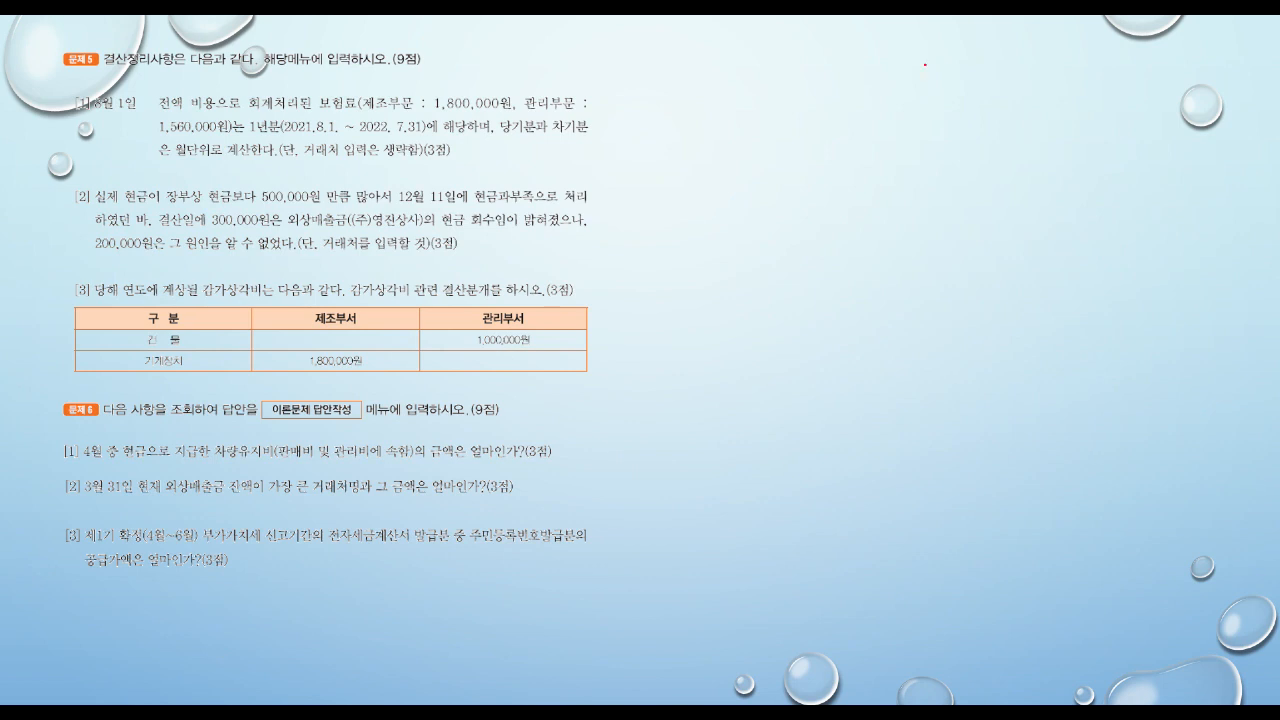
drag(664, 101, 689, 97)
mouse_move(688, 100)
mouse_down()
mouse_move(655, 127)
mouse_move(692, 133)
mouse_move(703, 155)
mouse_up()
drag(694, 128, 716, 122)
mouse_move(738, 78)
mouse_down()
mouse_move(712, 120)
mouse_move(747, 104)
mouse_up()
mouse_move(740, 130)
mouse_down()
mouse_move(741, 143)
mouse_move(733, 132)
mouse_up()
mouse_move(687, 194)
mouse_down()
mouse_move(689, 219)
mouse_move(708, 208)
mouse_up()
mouse_move(672, 239)
mouse_down()
mouse_move(719, 214)
mouse_move(710, 257)
mouse_up()
mouse_move(722, 199)
mouse_down()
mouse_move(742, 190)
mouse_move(738, 210)
mouse_up()
mouse_move(712, 231)
mouse_down()
mouse_move(747, 207)
mouse_move(738, 236)
mouse_up()
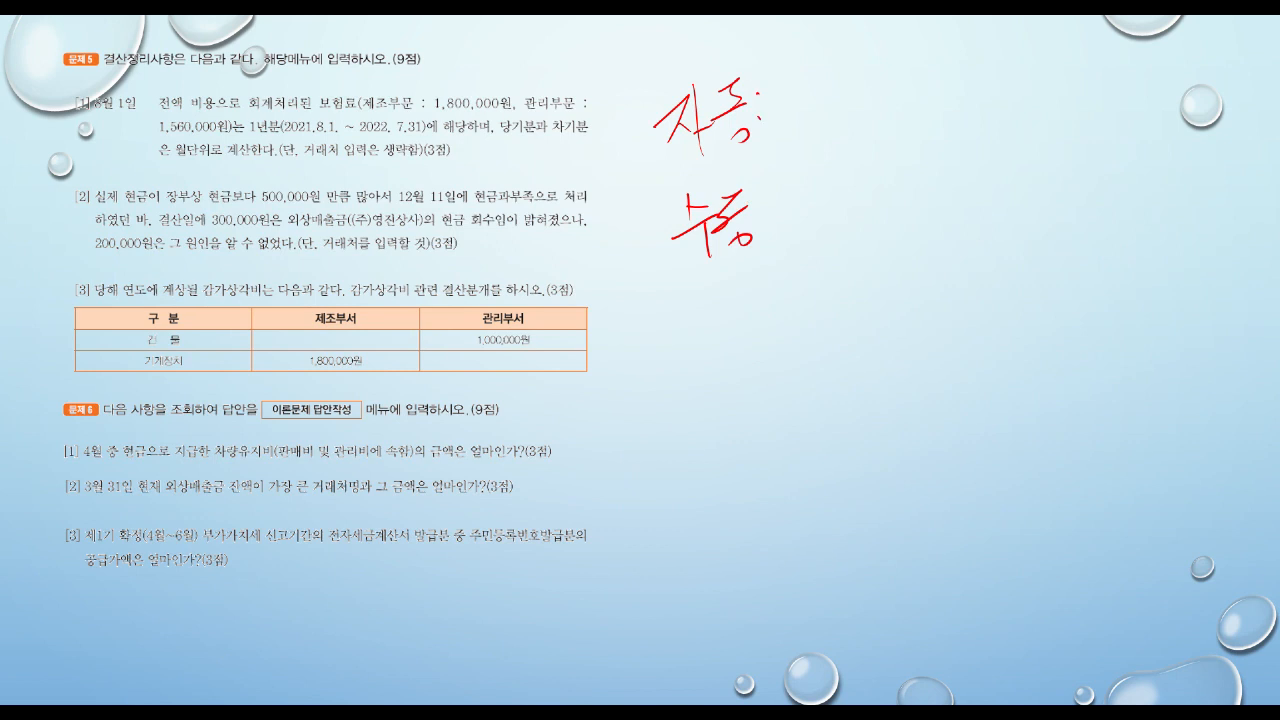
- Handwrite the abbreviations 대, 퇴, 재, 감 and 법 after the 자동 note on the slide
drag(778, 95, 788, 91)
drag(779, 96, 797, 110)
drag(797, 102, 802, 100)
mouse_move(803, 86)
mouse_down()
mouse_move(807, 122)
mouse_move(838, 75)
mouse_move(835, 107)
mouse_up()
drag(834, 91, 848, 100)
drag(847, 92, 865, 118)
click(873, 91)
drag(868, 70, 880, 84)
mouse_move(884, 64)
mouse_down()
mouse_move(886, 98)
mouse_move(940, 70)
mouse_move(949, 78)
mouse_up()
click(910, 92)
drag(982, 36, 990, 70)
mouse_move(1002, 33)
mouse_down()
mouse_move(1003, 69)
mouse_move(1004, 48)
mouse_up()
mouse_move(1019, 28)
mouse_down()
mouse_move(1008, 66)
mouse_move(1022, 83)
mouse_up()
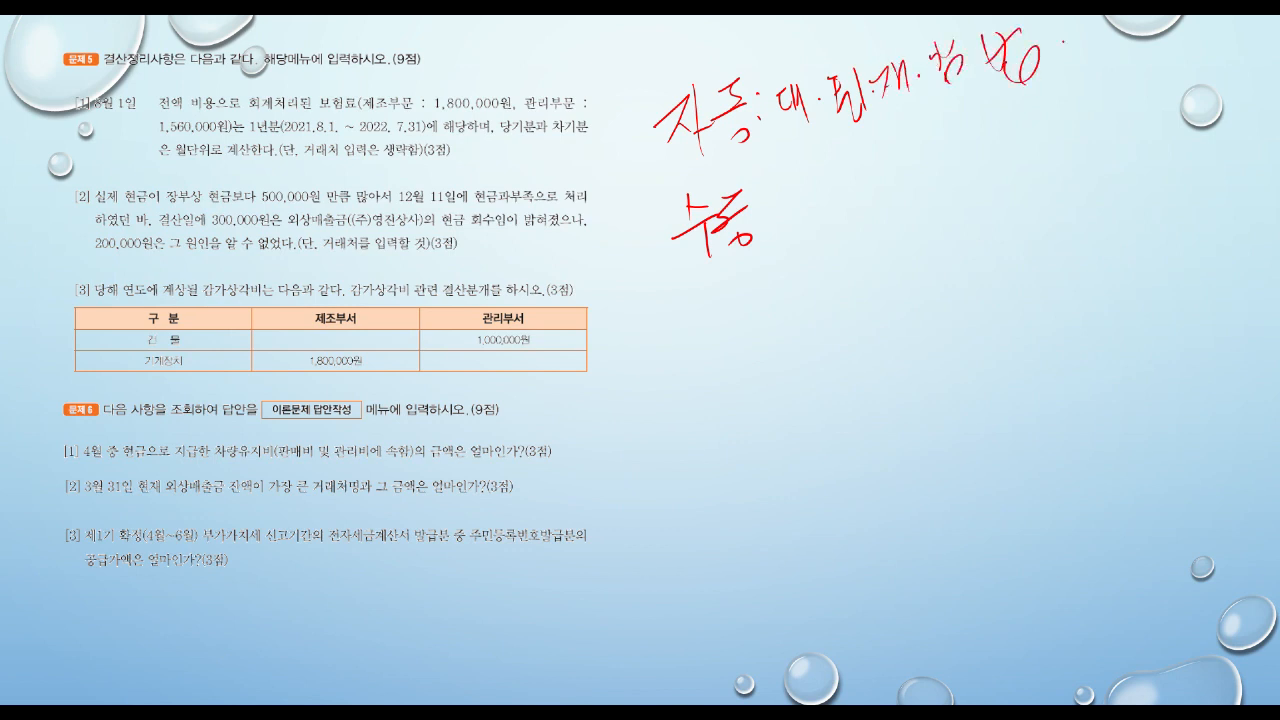
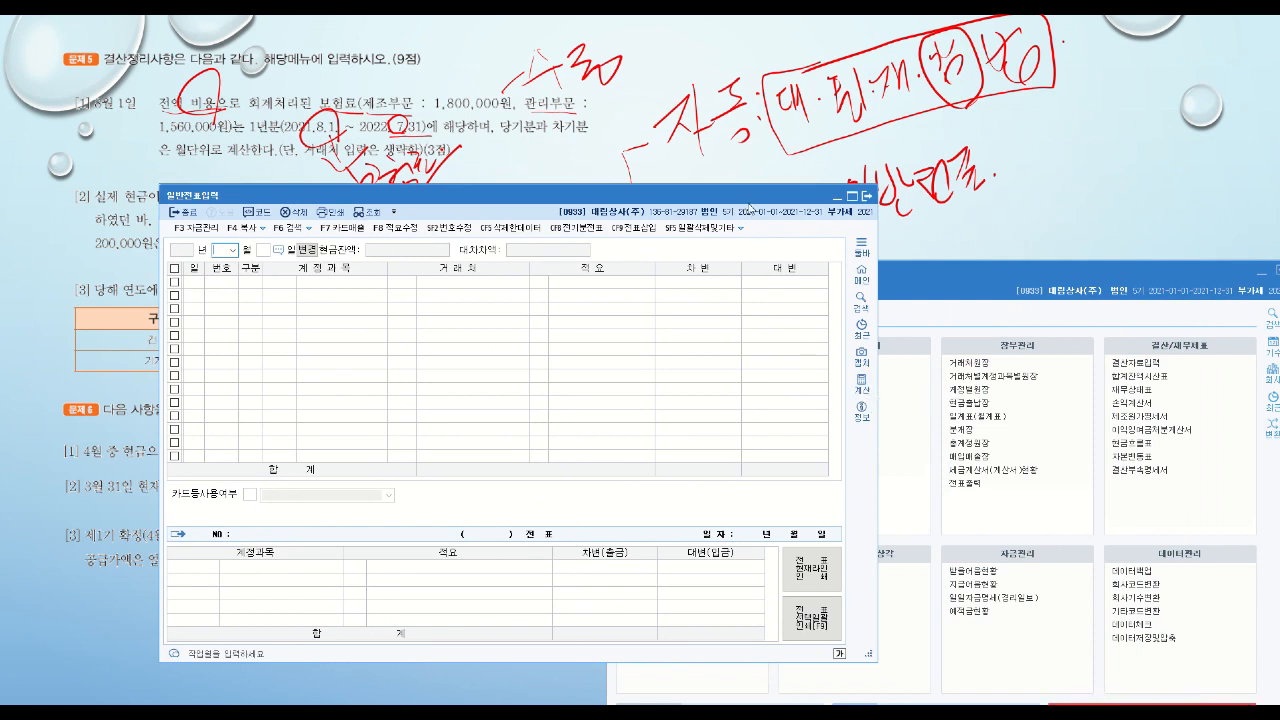
- Calculate the manufacturing insurance portion with the voucher entry calculator as 1,800,000 divided by 12 and multiplied by 7
click(860, 381)
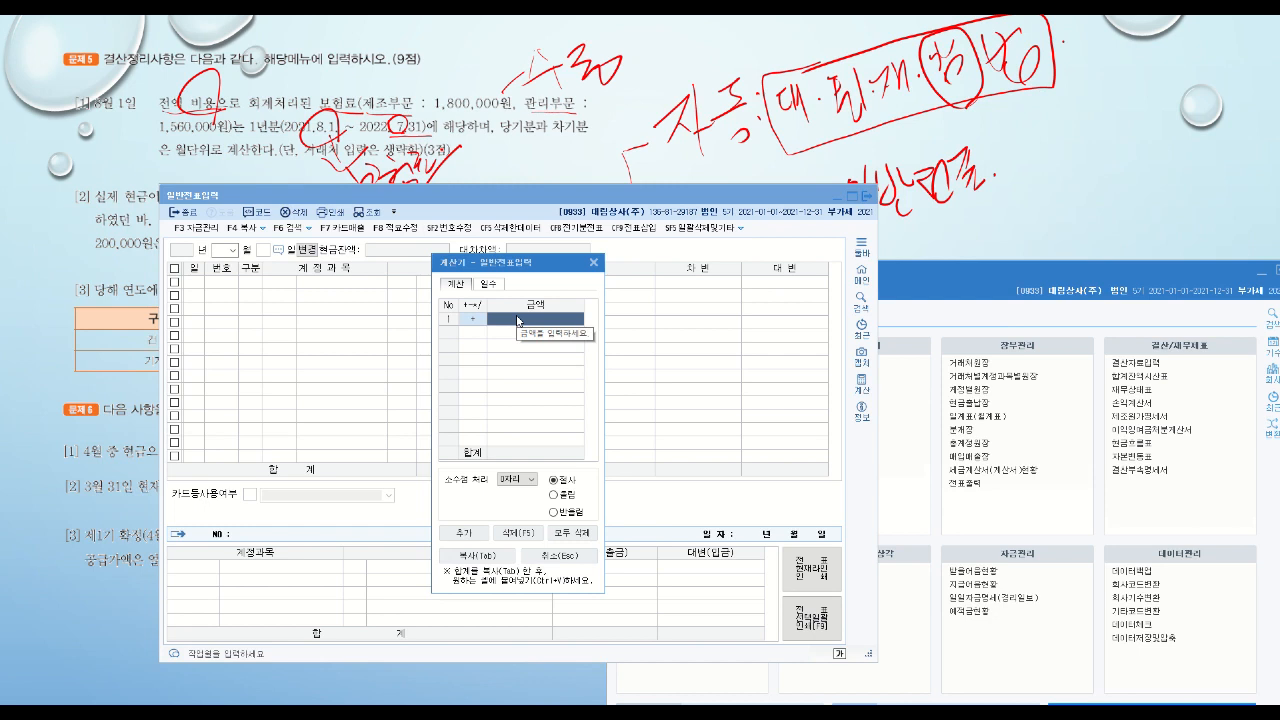
text(1800000)
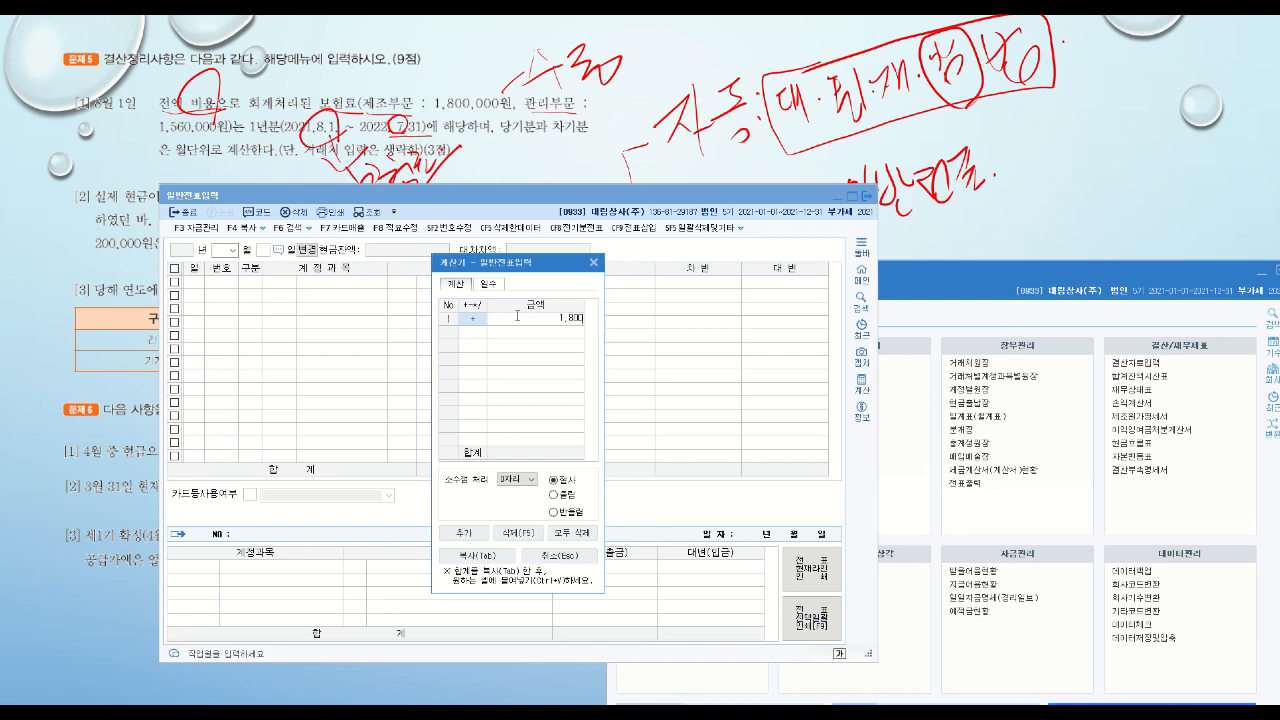
key(Return)
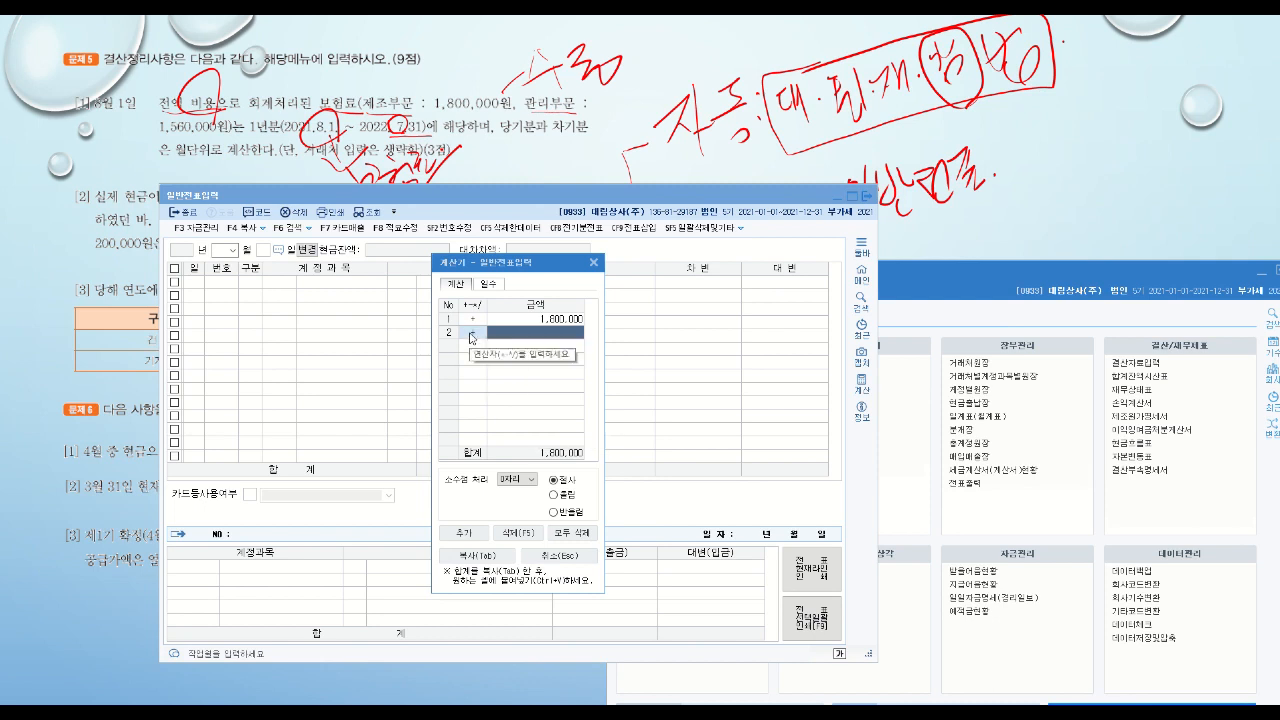
click(473, 336)
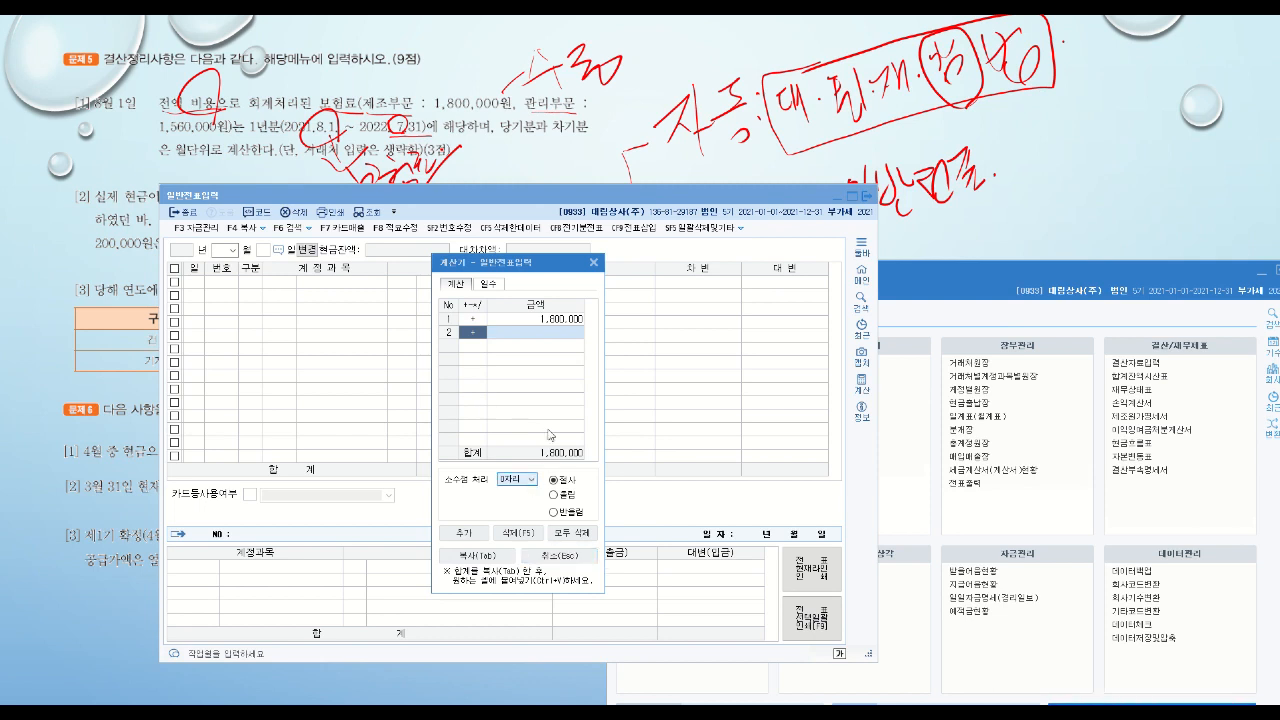
text(/ )
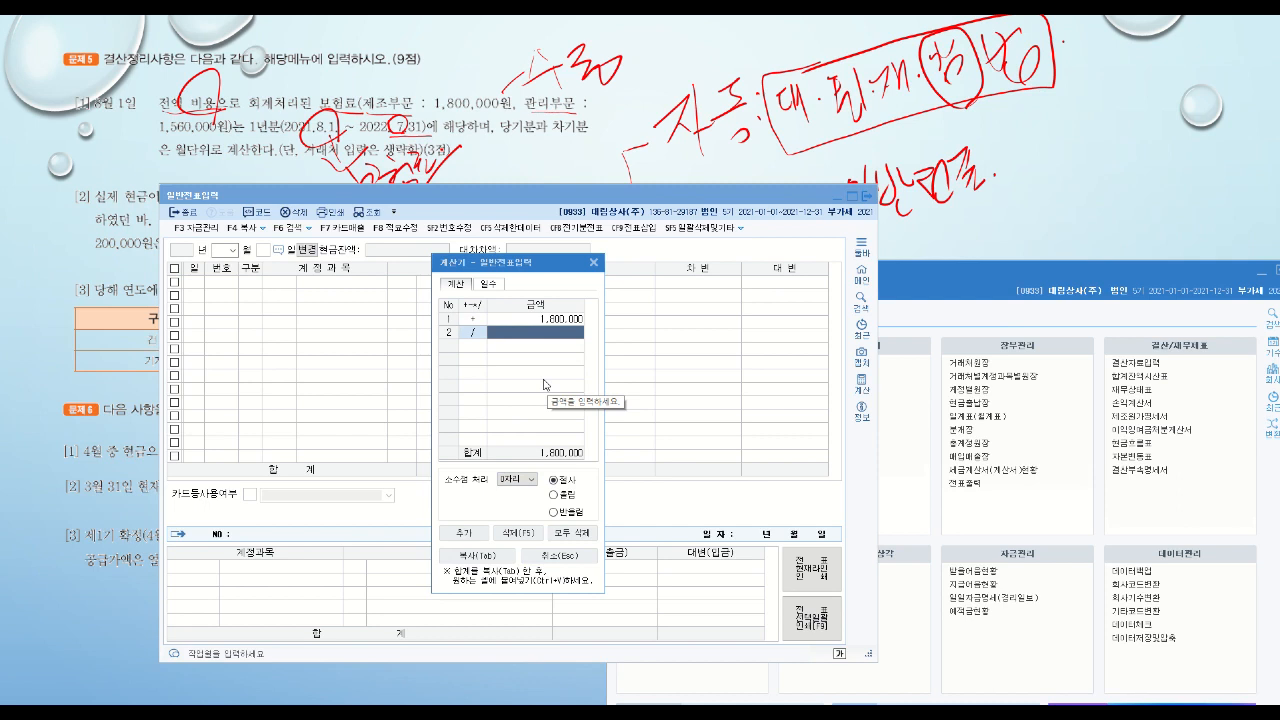
text(1)
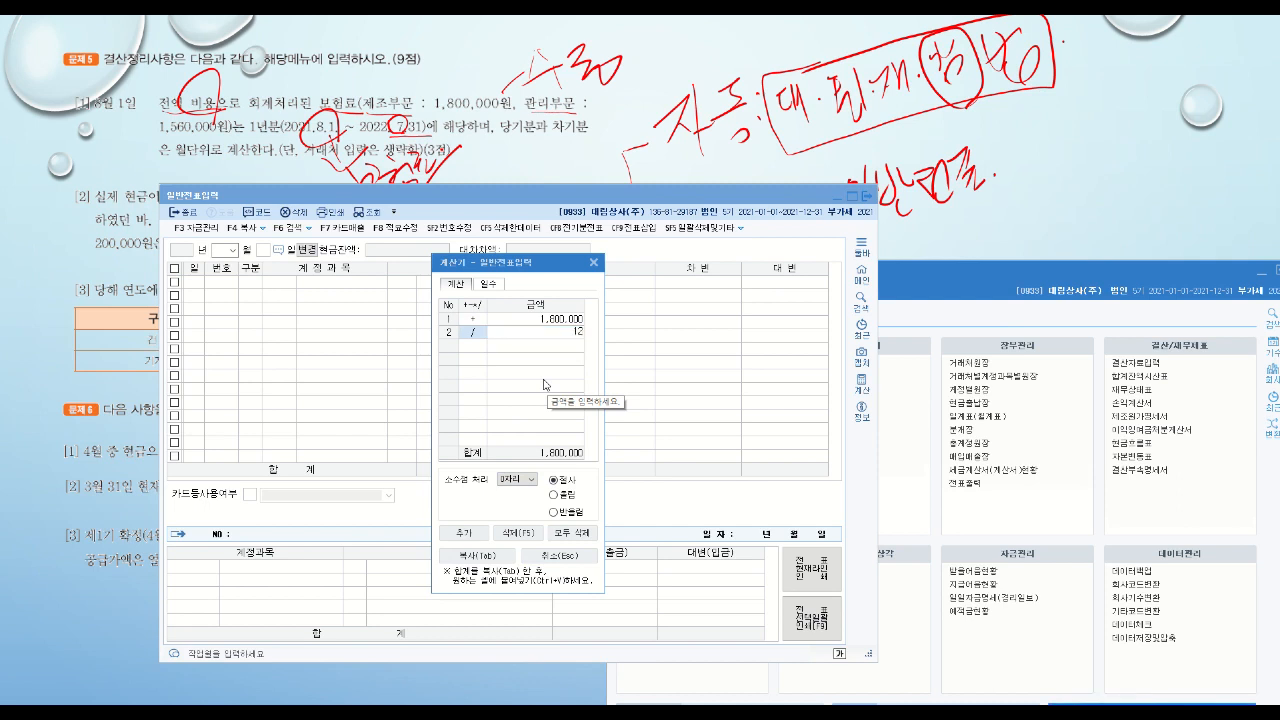
text(2)
key(Return)
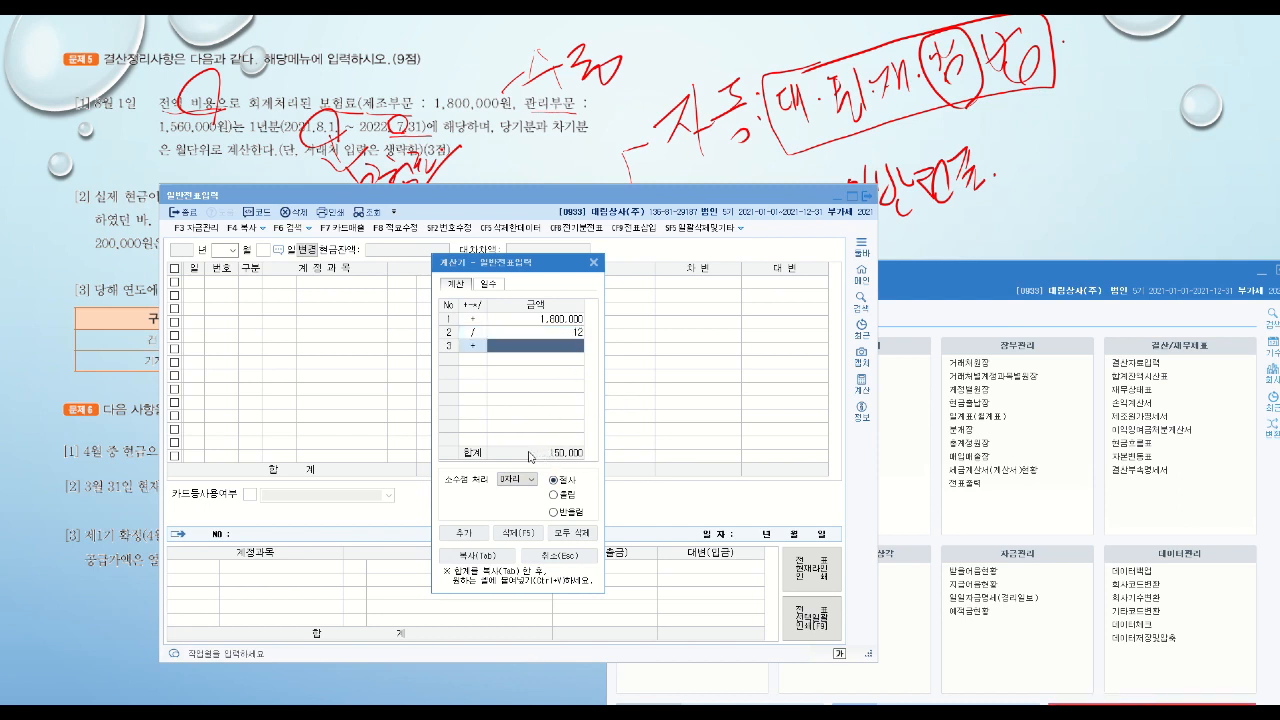
click(466, 345)
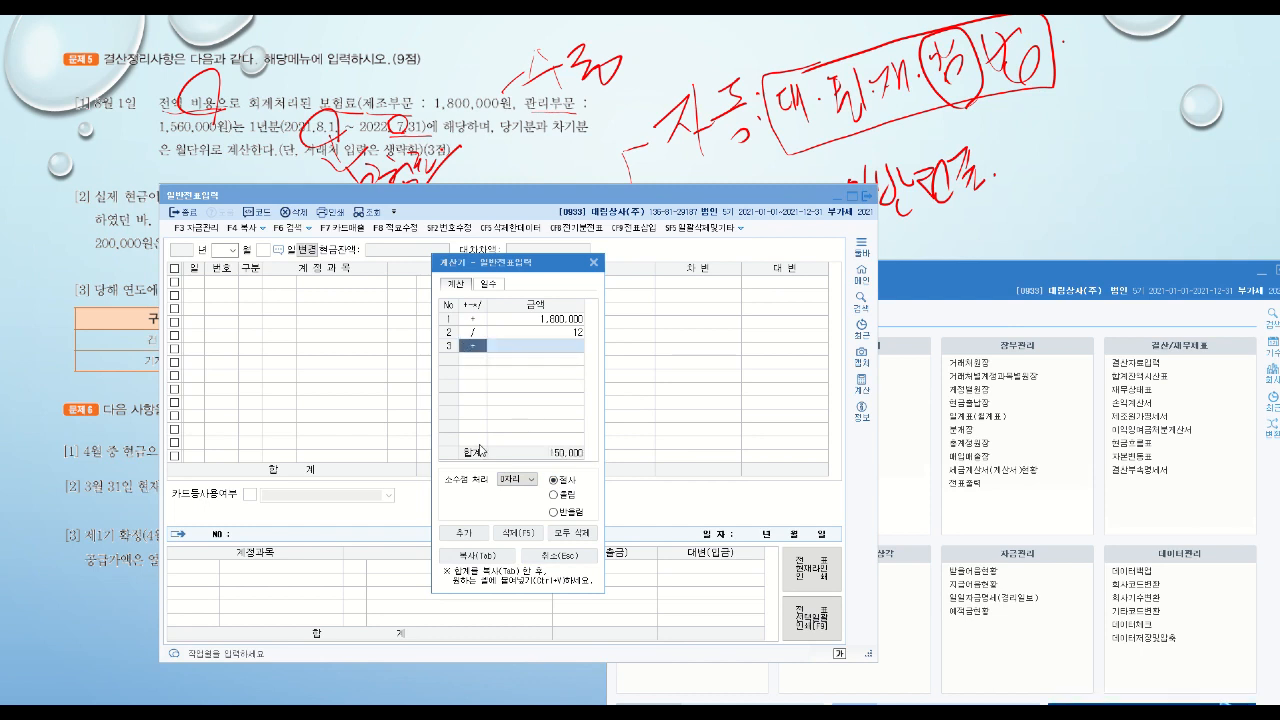
text(*)
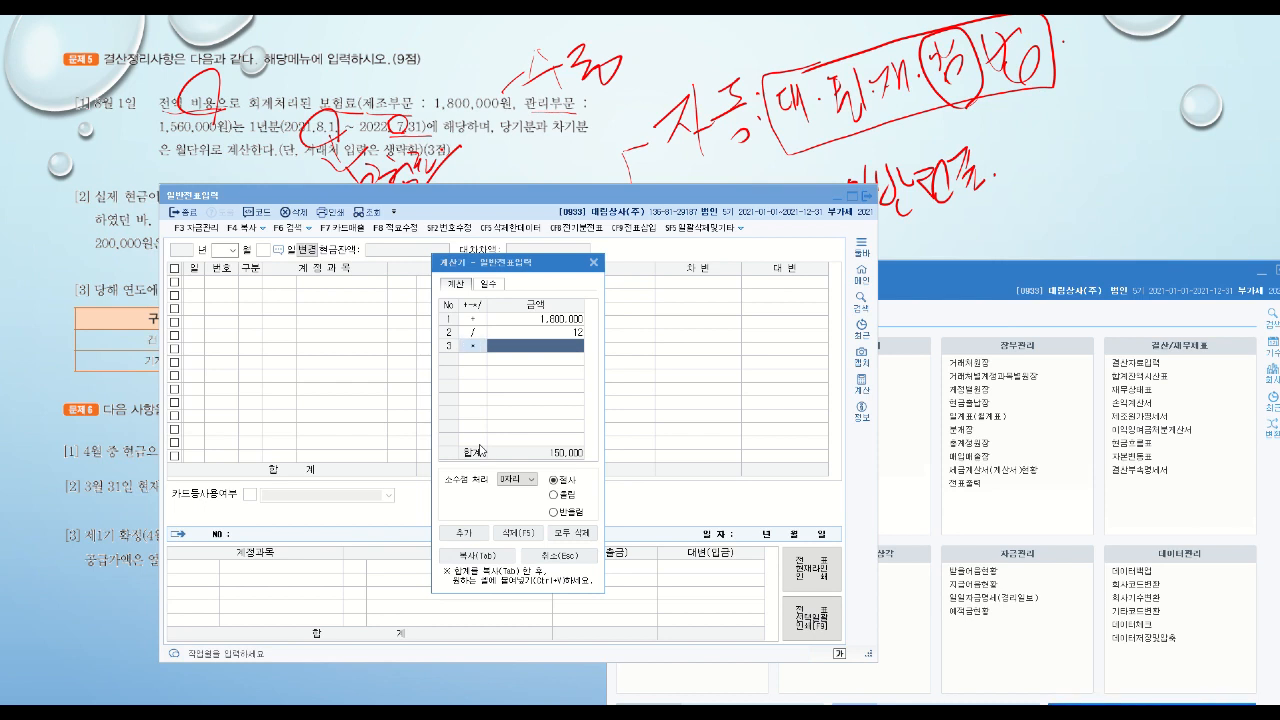
text(1)
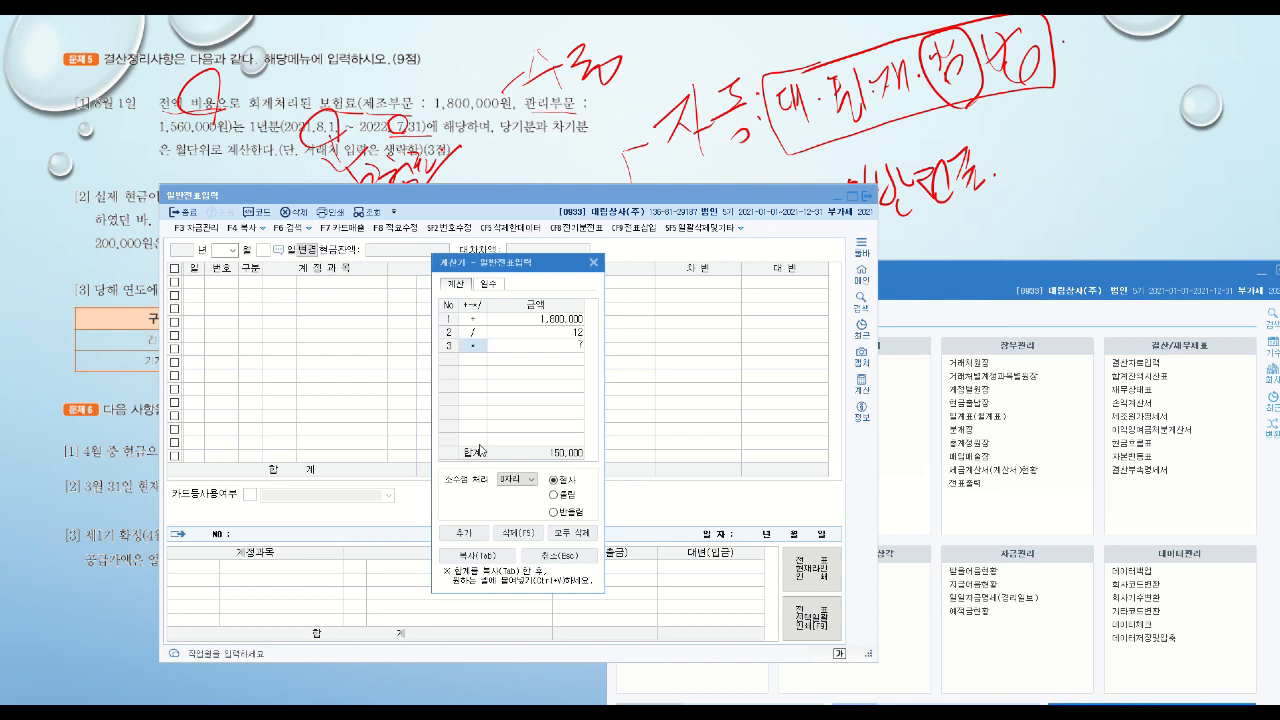
key(Return)
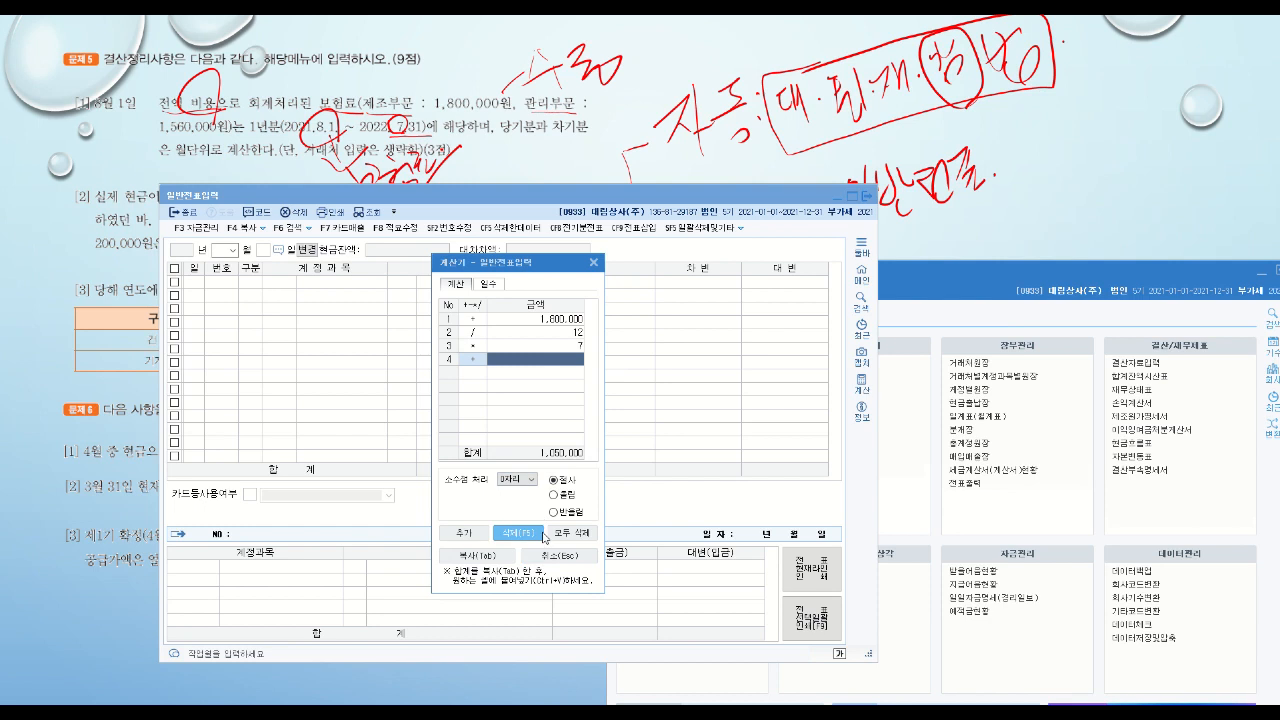
- Clear the calculator and calculate the administrative insurance portion as 1,560,000 divided by 12 and multiplied by 7
click(579, 535)
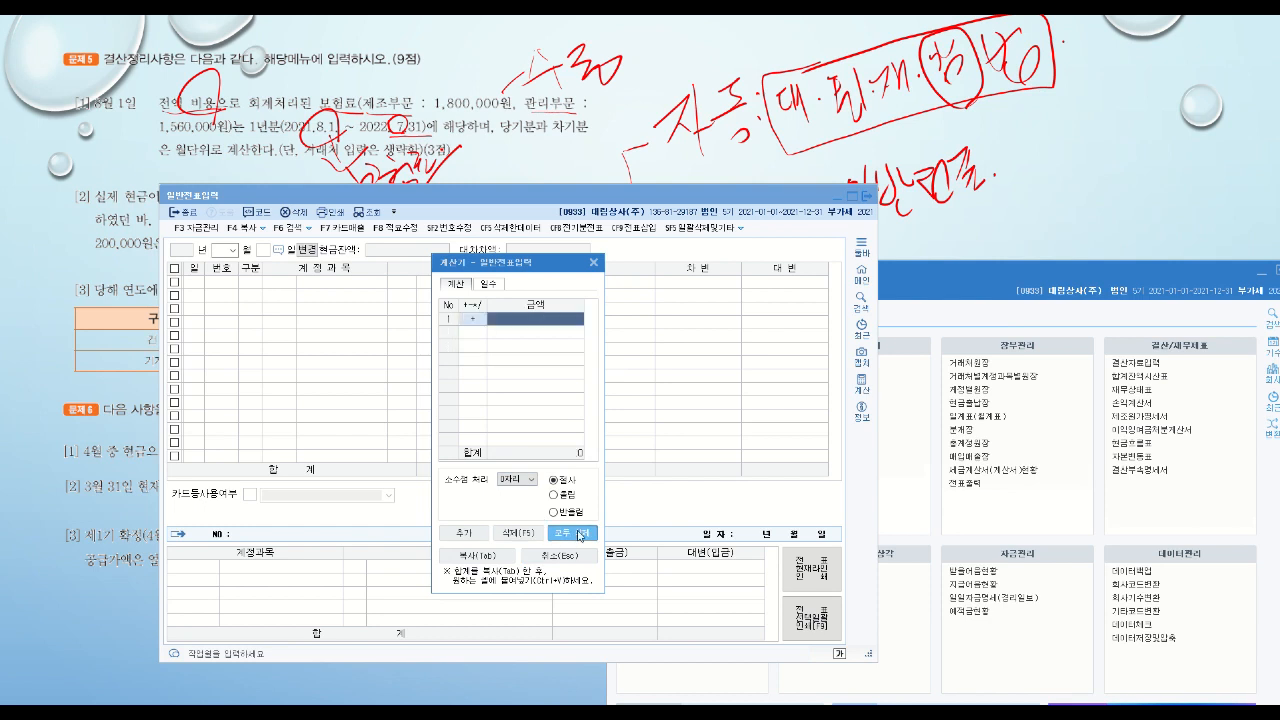
text(1)
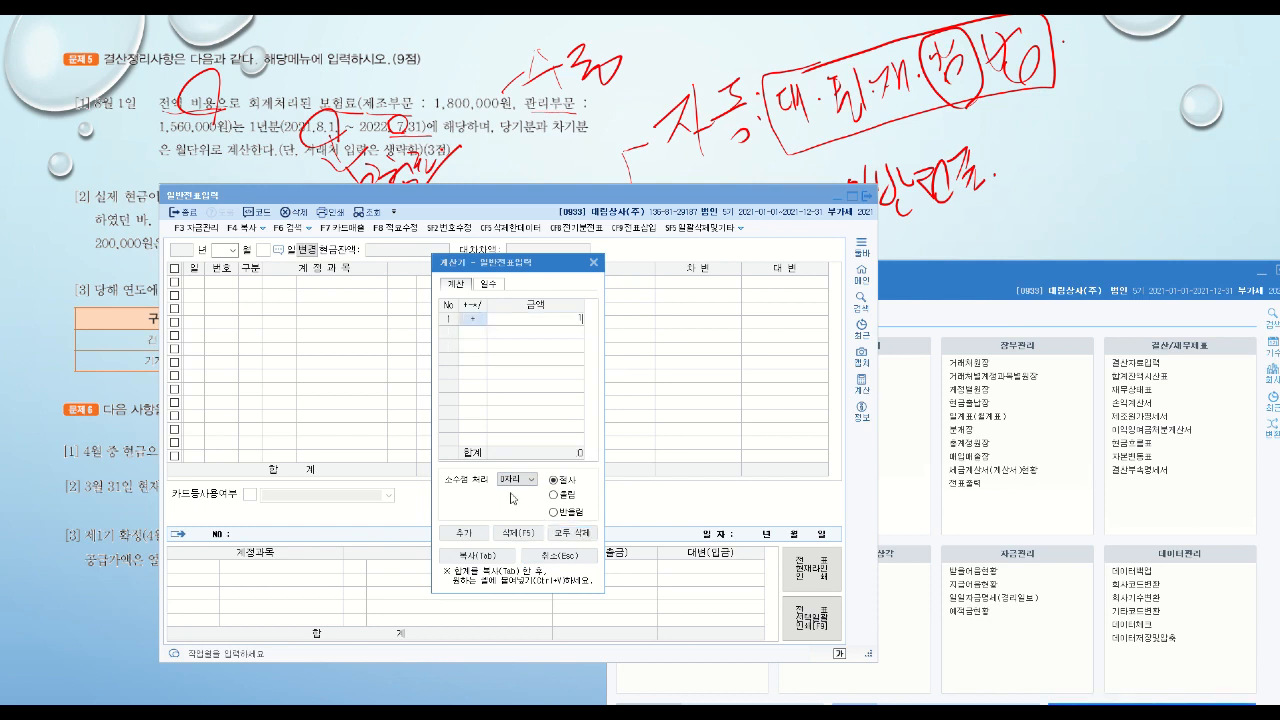
text(,560,000)
key(Return)
click(477, 334)
text(/)
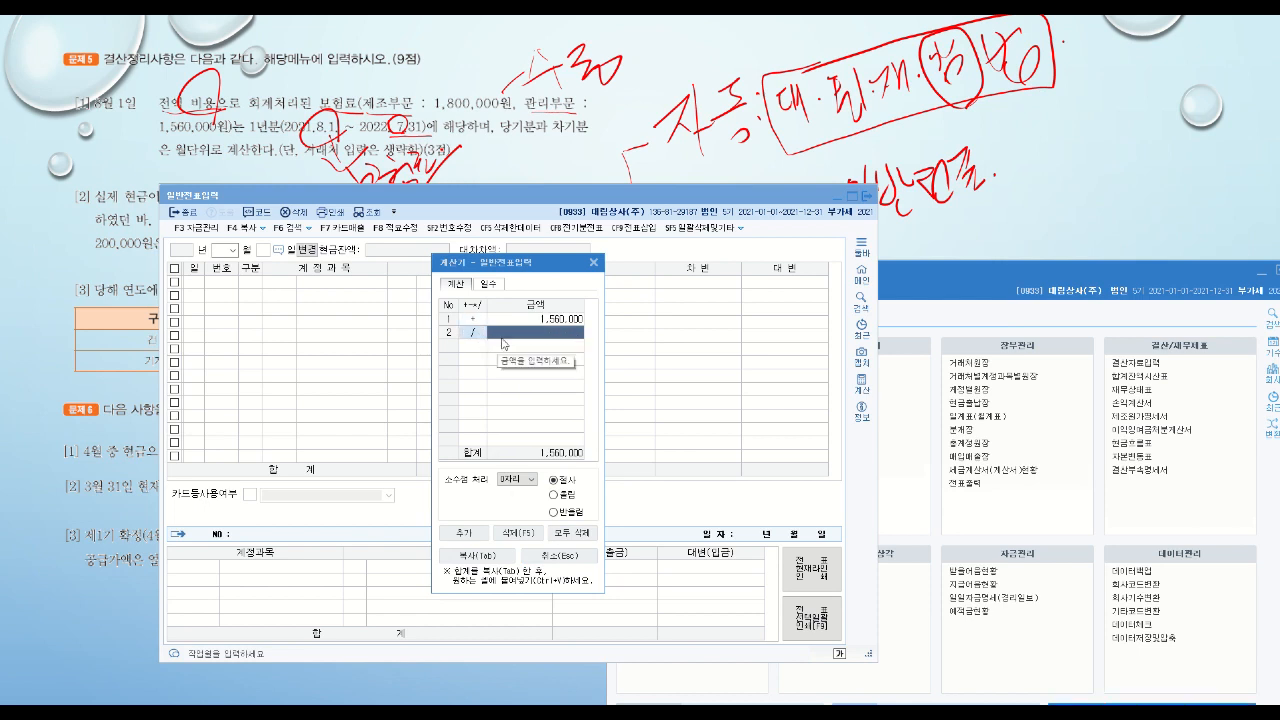
text(12)
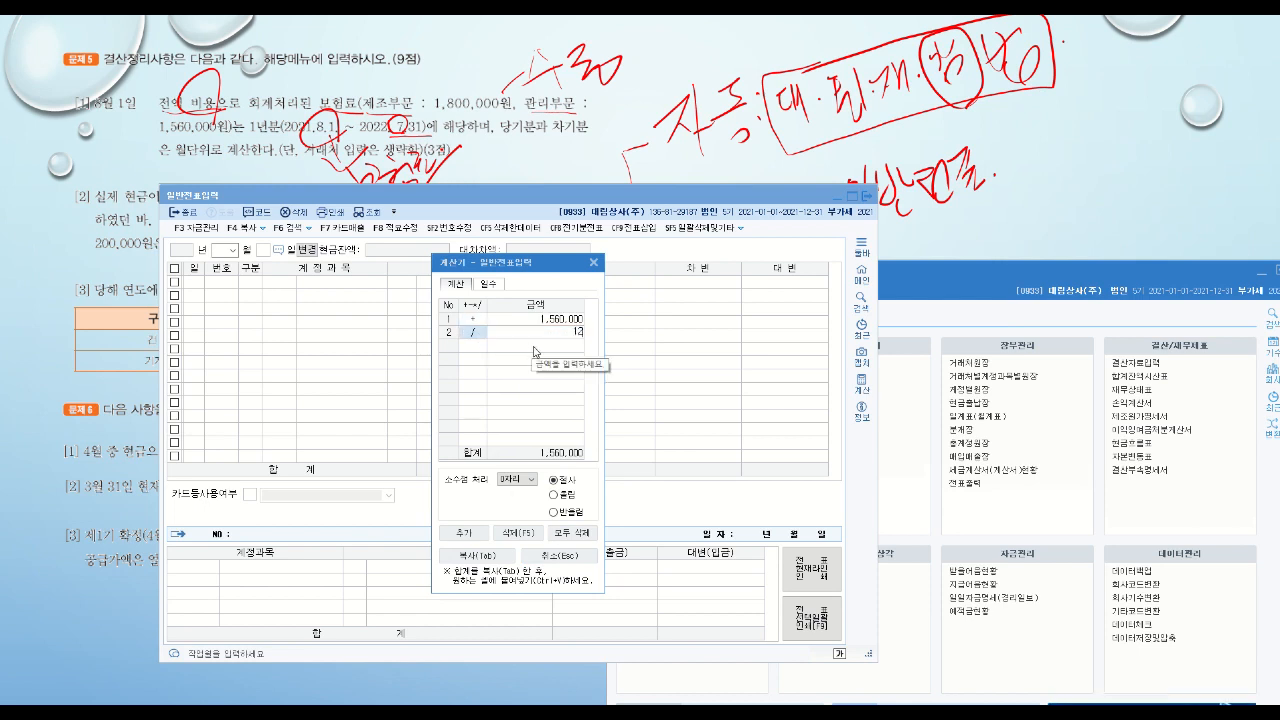
key(Return)
click(475, 347)
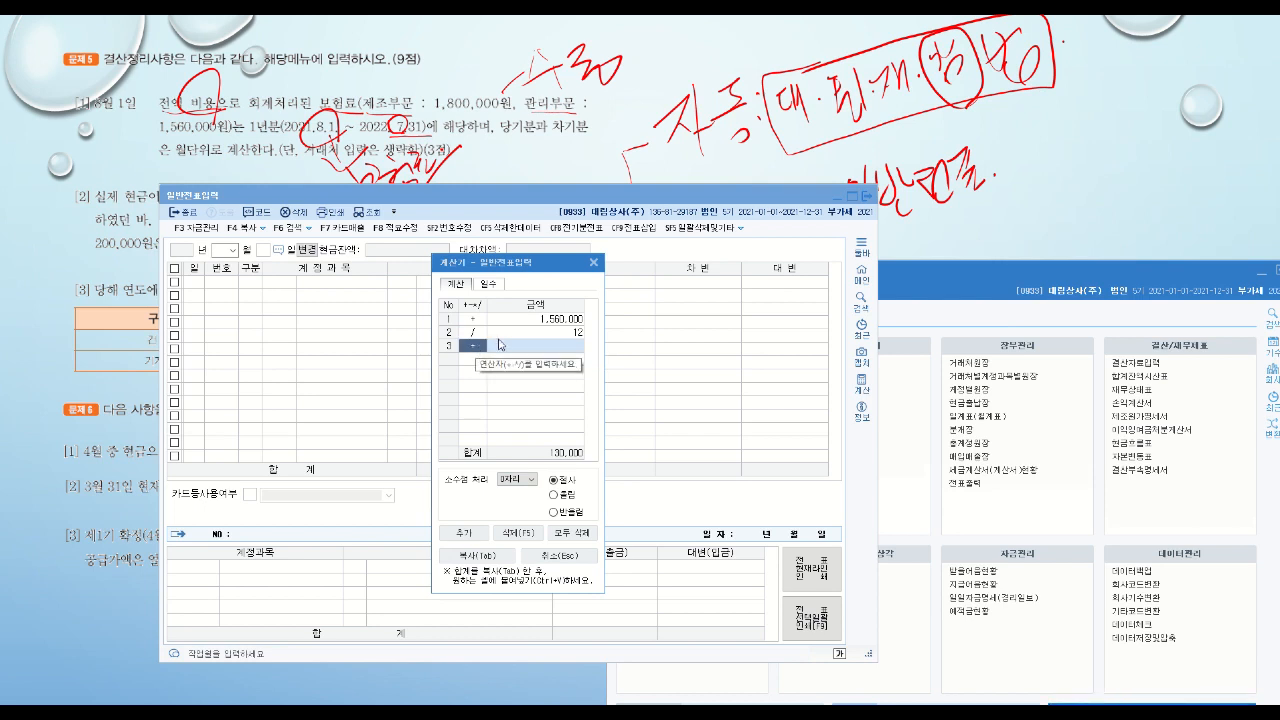
text(* )
text(7)
key(Return)
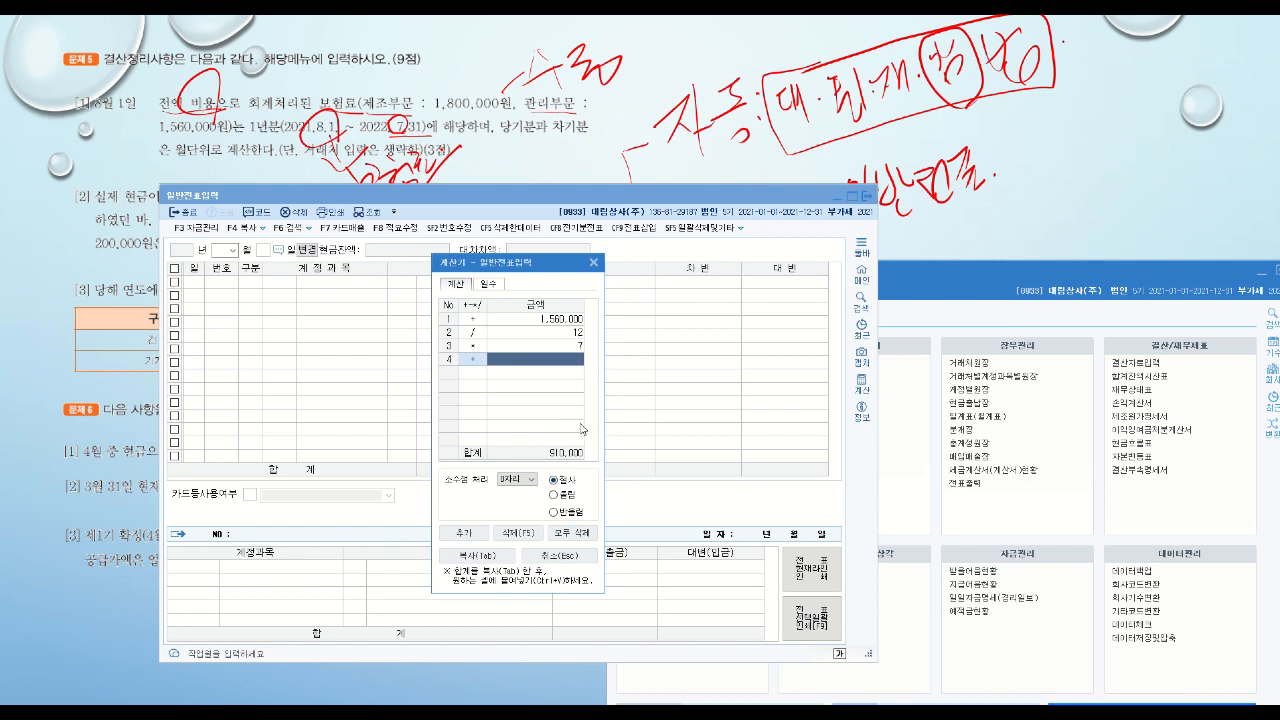
- Move the general voucher entry and calculator windows off the problem 5 text, and set the voucher date to December 31
drag(663, 197, 1101, 116)
drag(560, 263, 492, 297)
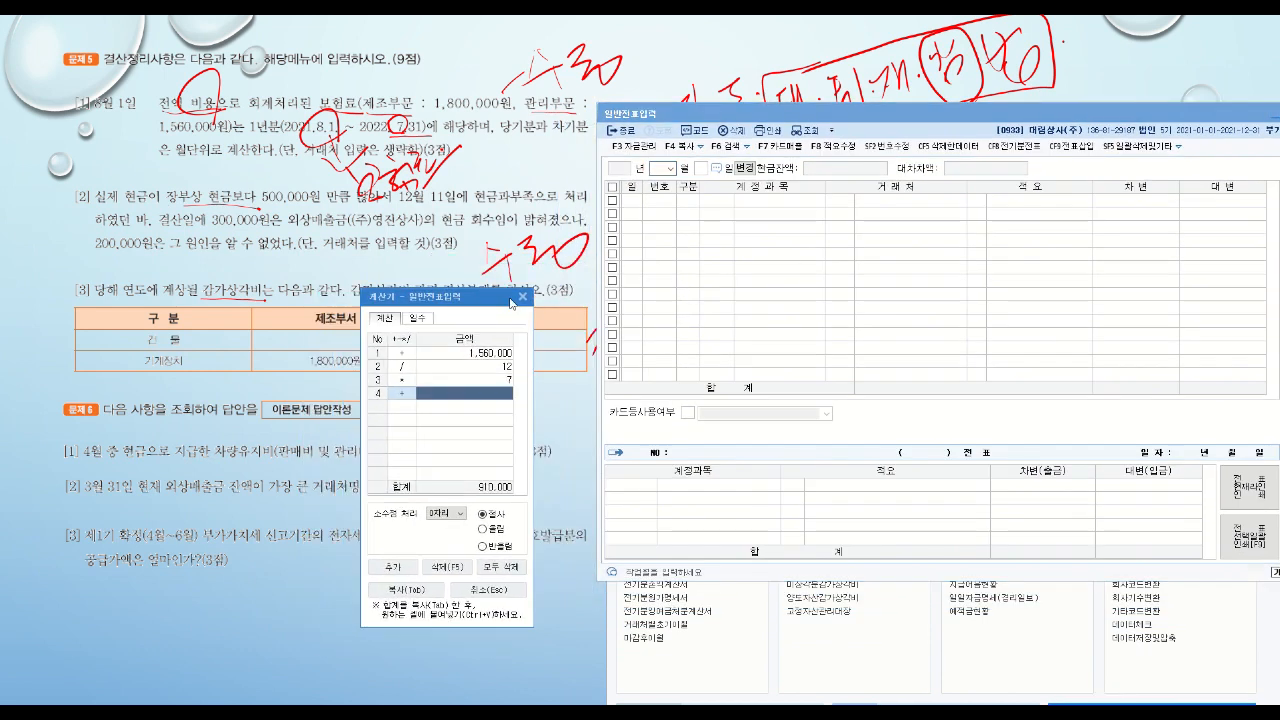
click(671, 170)
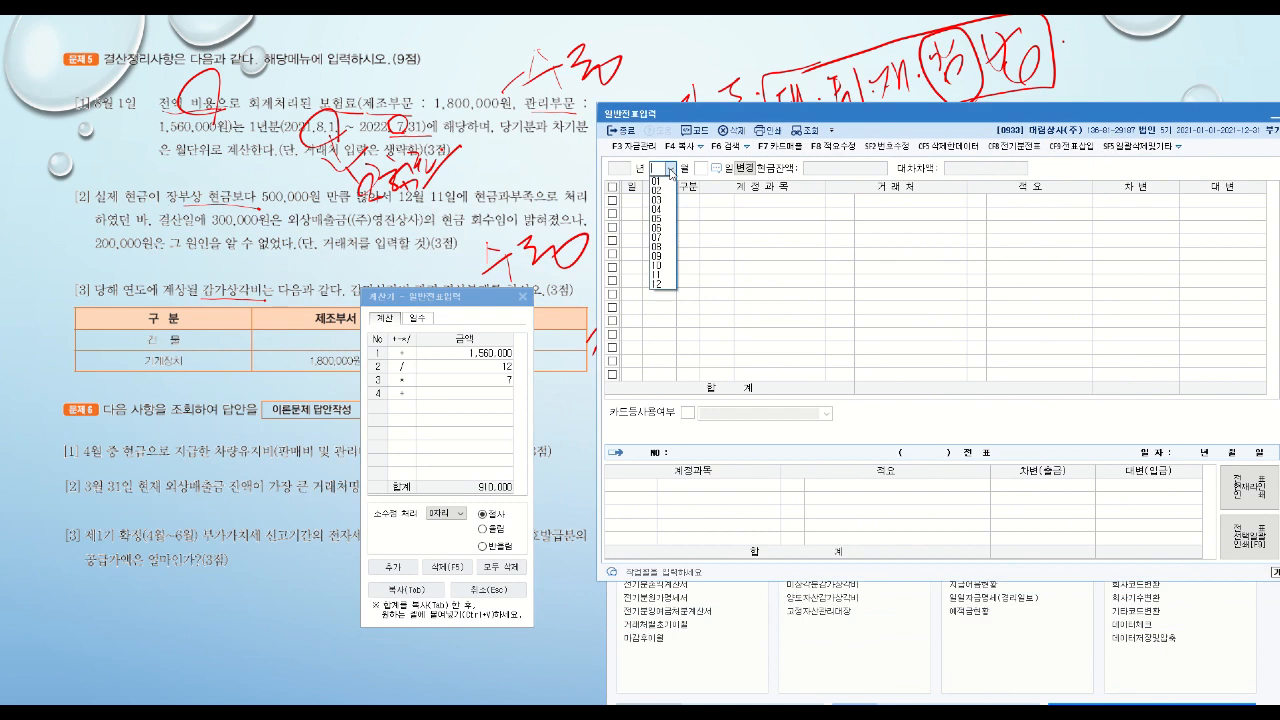
click(668, 285)
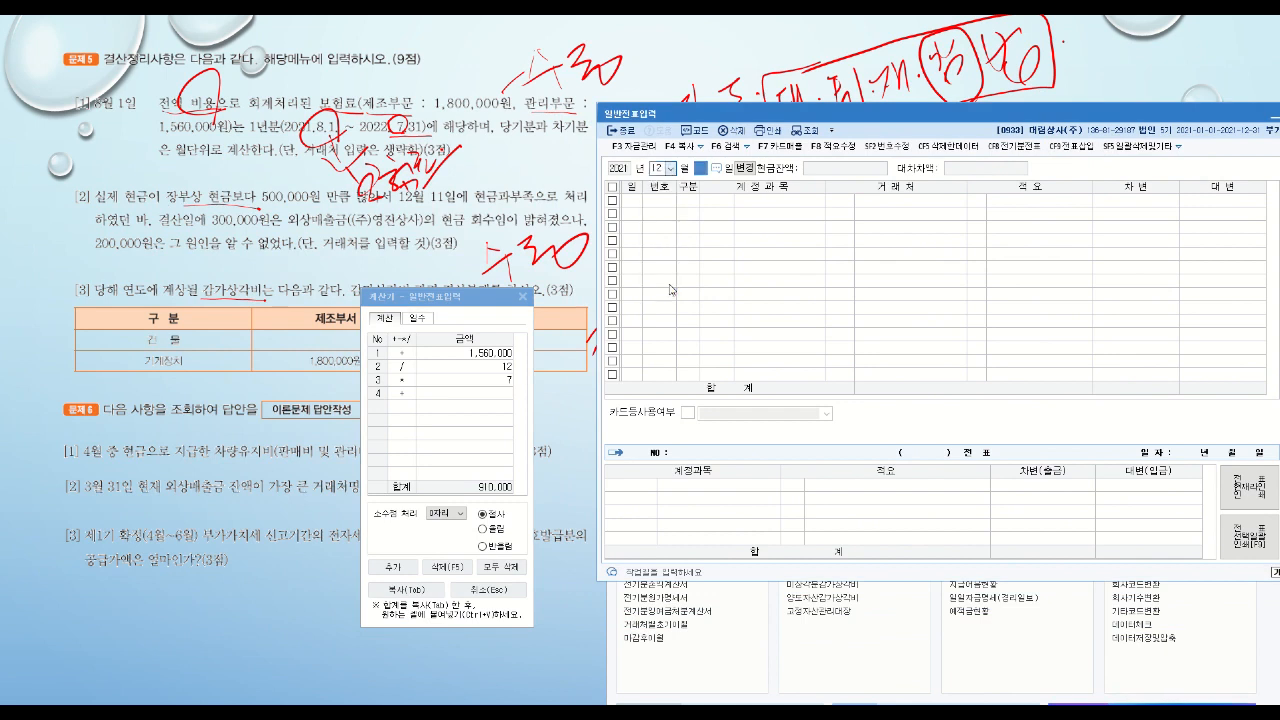
text(31)
key(Return)
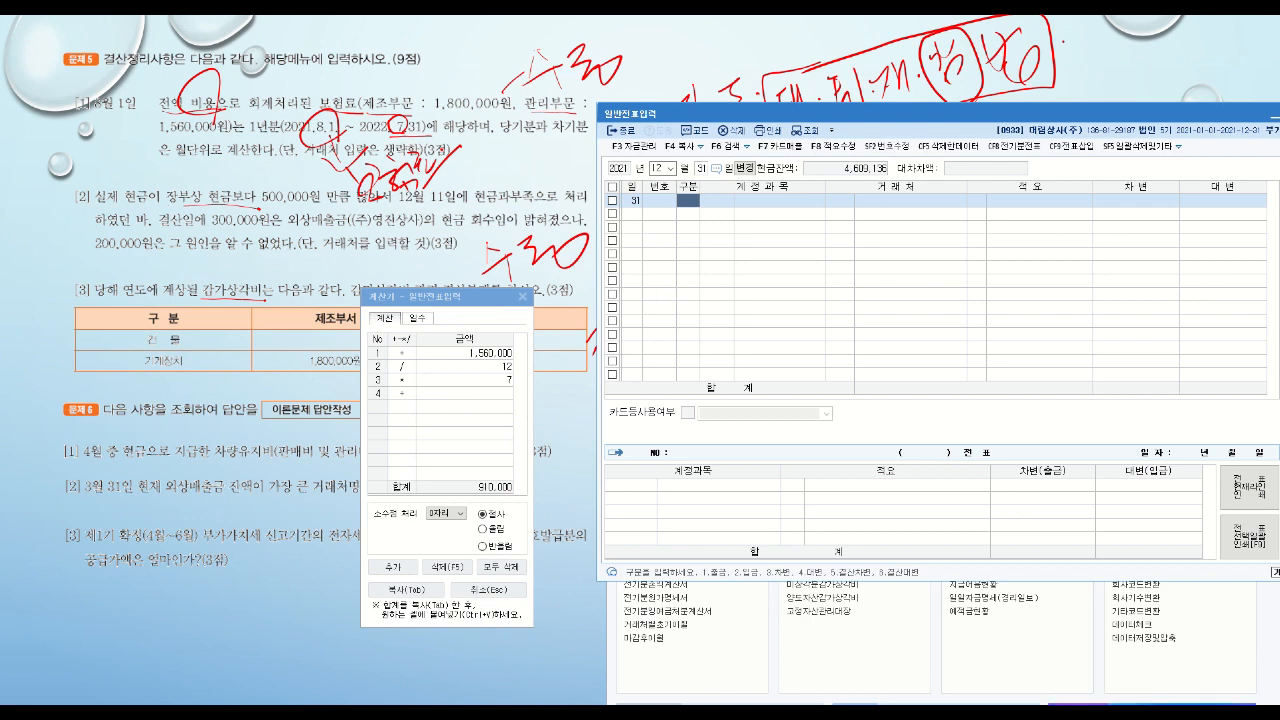
- Enter a 대변 line for account 521 보험료 with 1,050,000 and no customer
key(4)
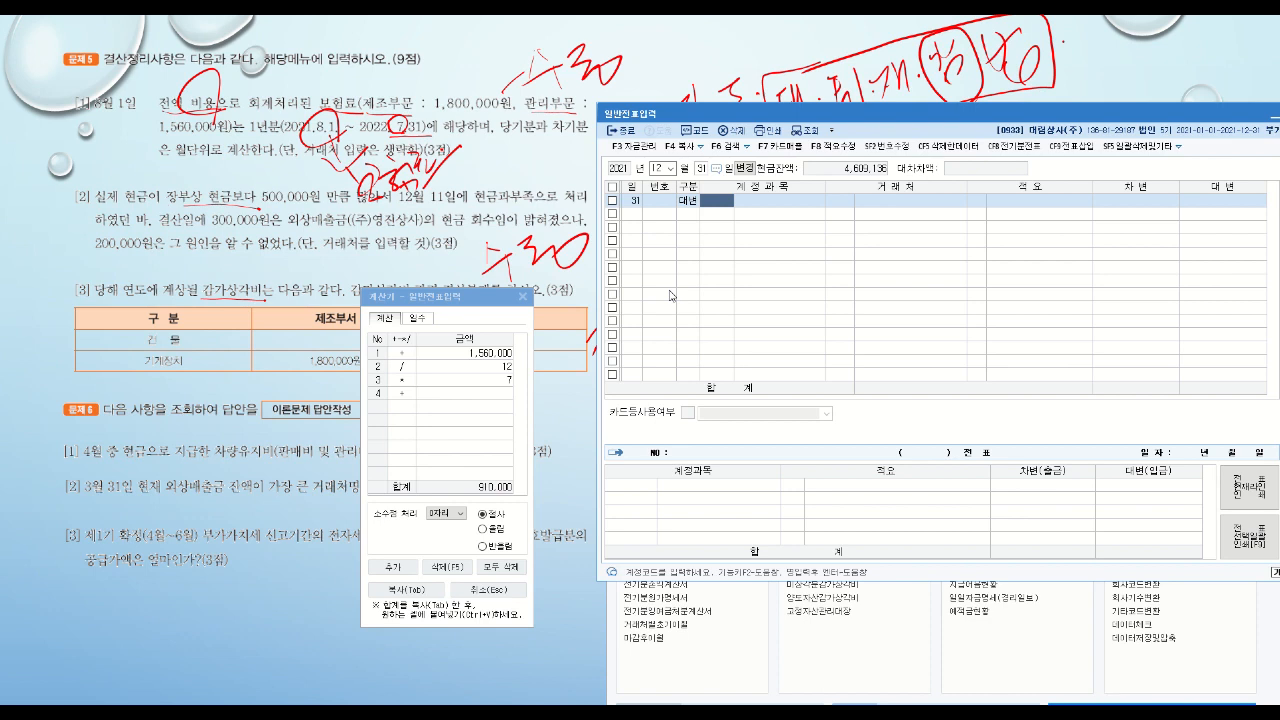
text(521)
key(Return)
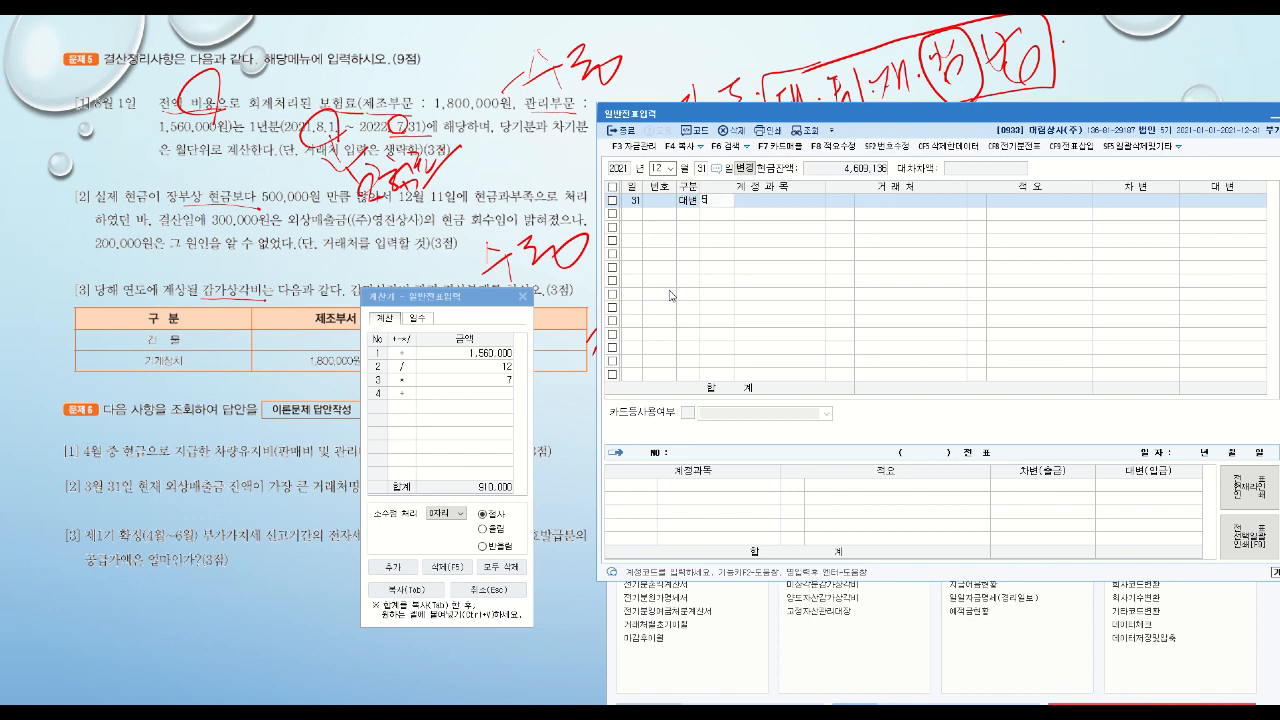
key(Return)
key(Return)
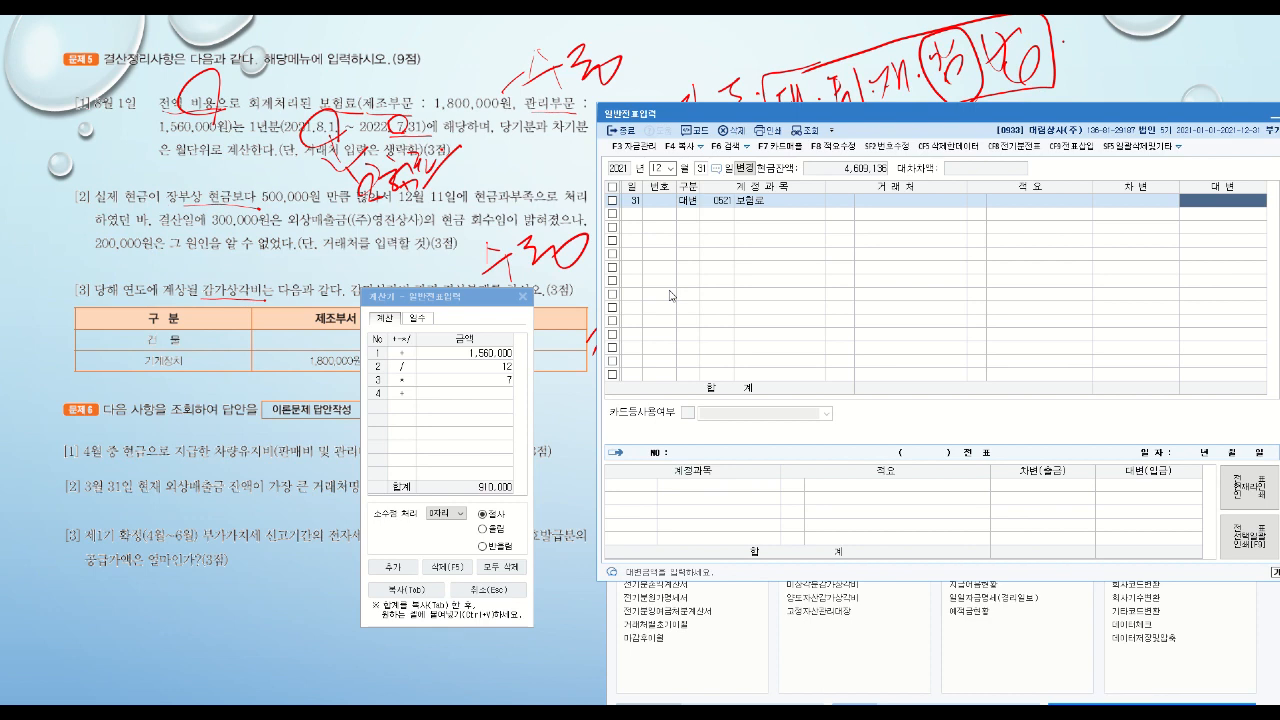
text(1,050,000)
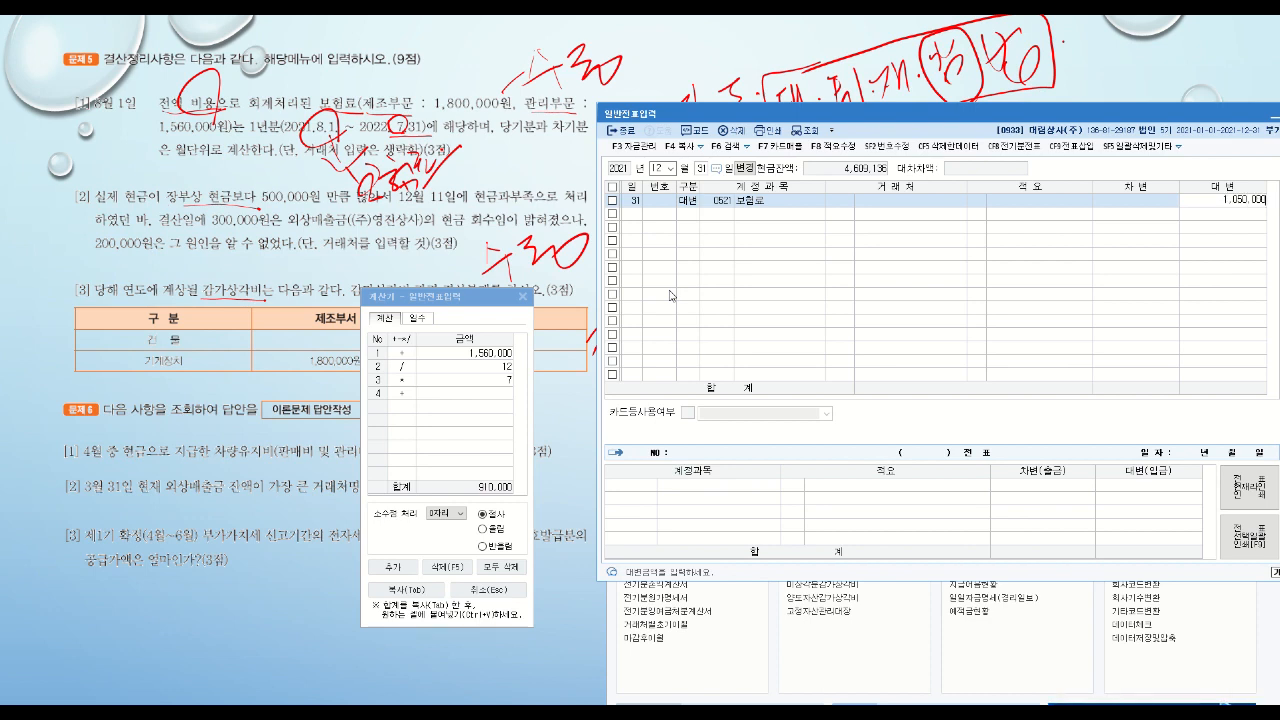
key(Return)
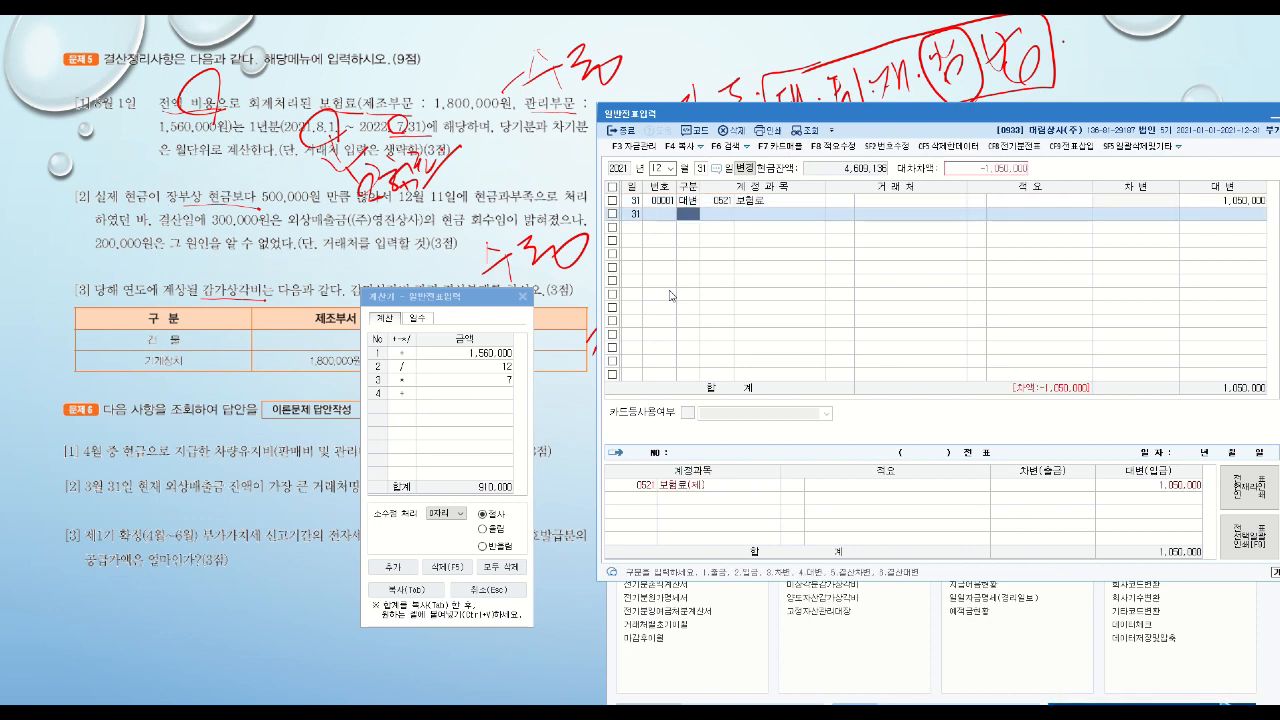
- Add a 대변 line for account 821 보험료 with 910,000 and no customer
key(4)
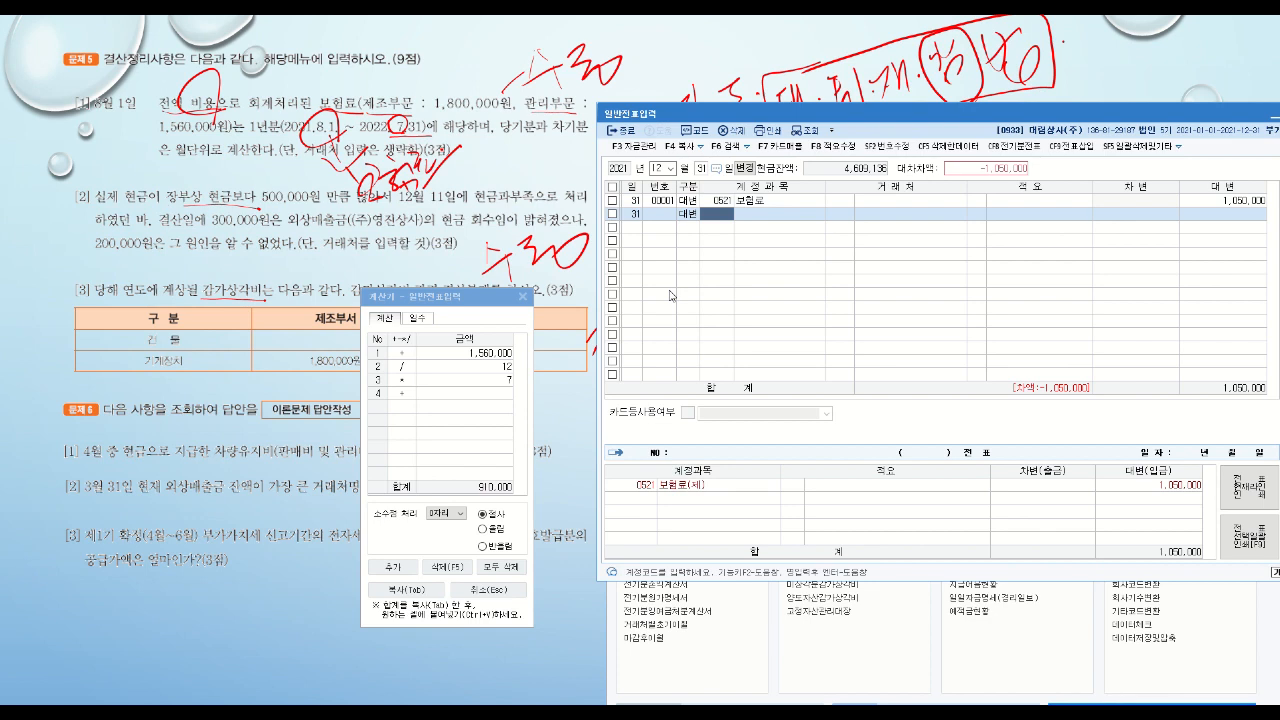
text(821)
key(Return)
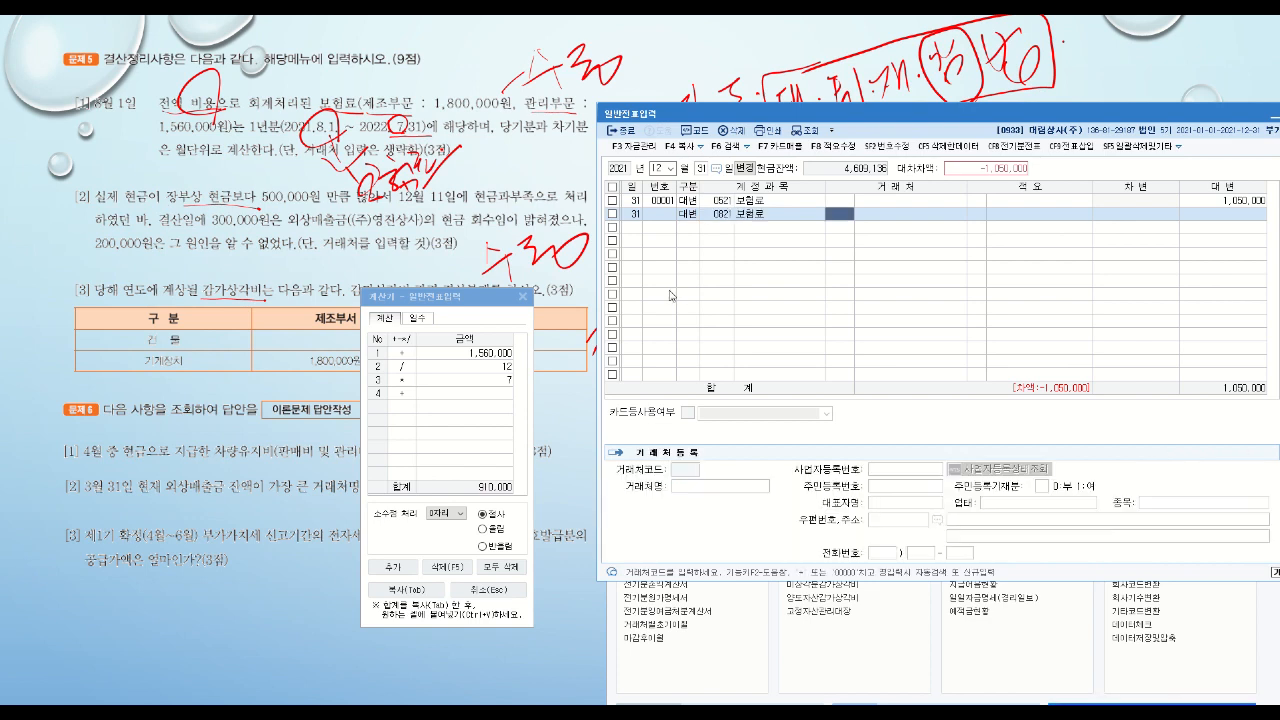
key(Return)
key(Return)
key(Return)
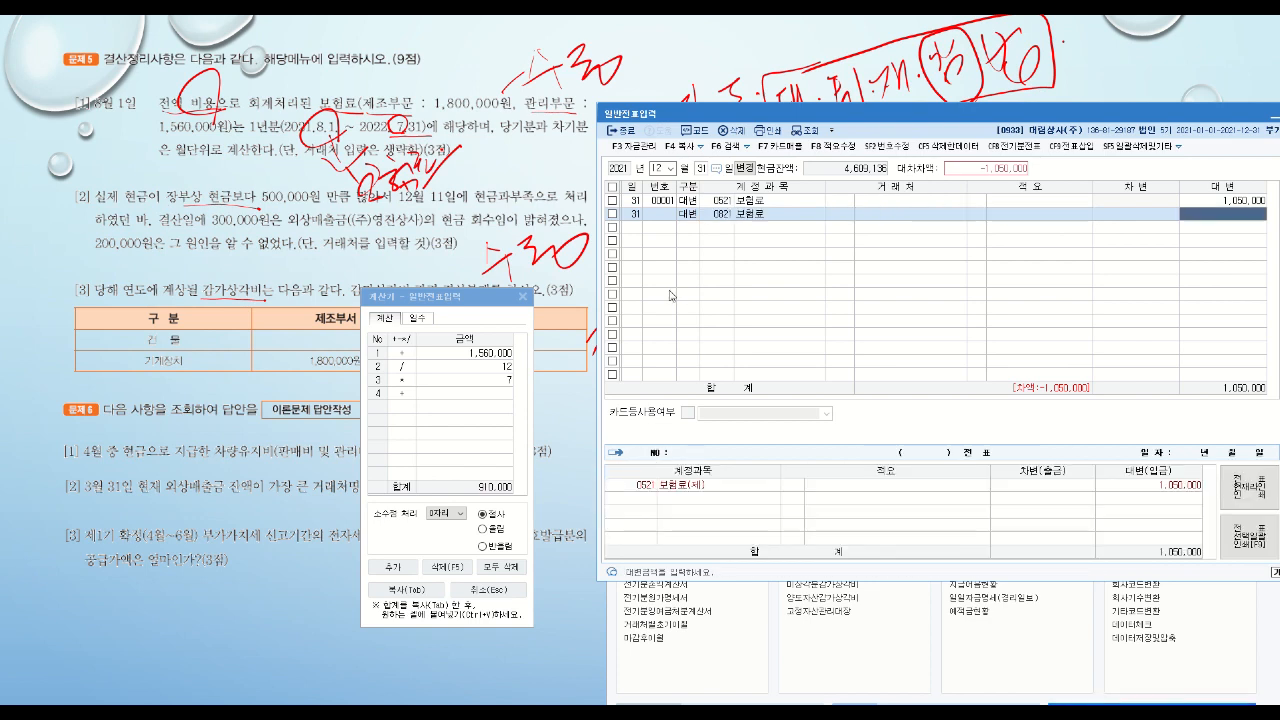
text(910)
key(plus)
key(Return)
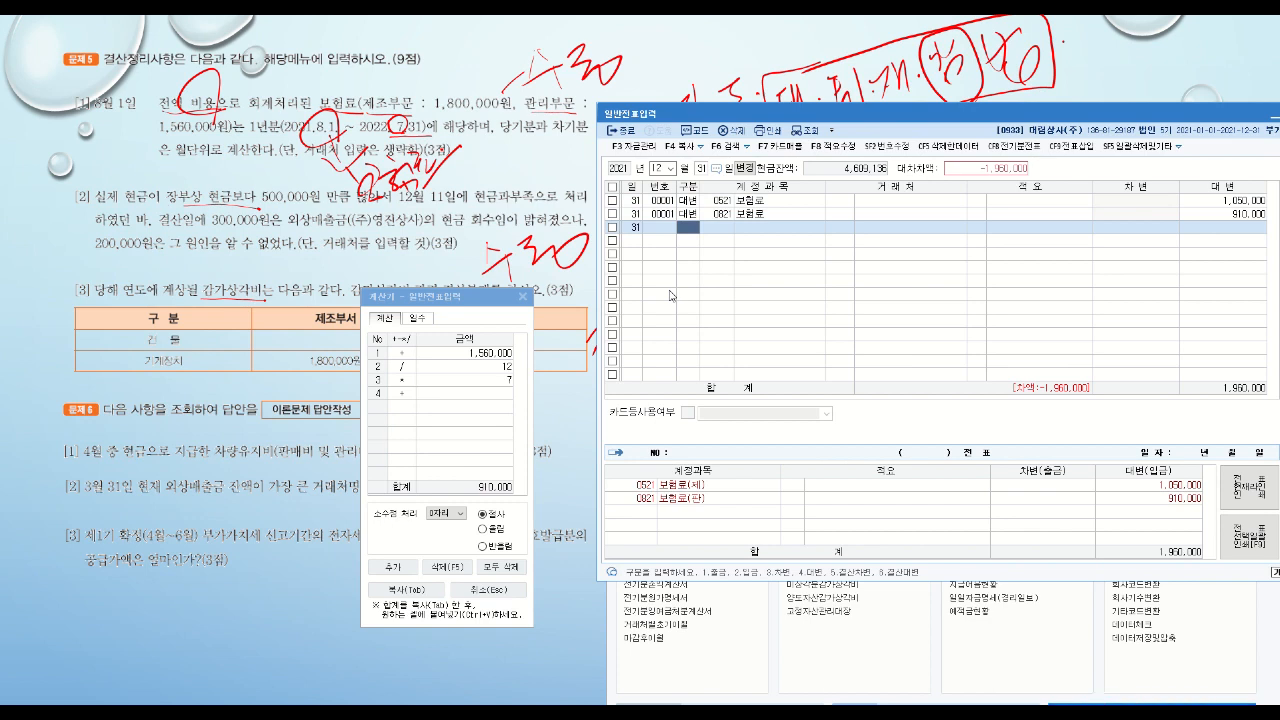
- Add a 차변 line for account 133 선급비용 with 1,960,000 to the December 31 voucher
text(3)
key(Return)
text(133)
key(Return)
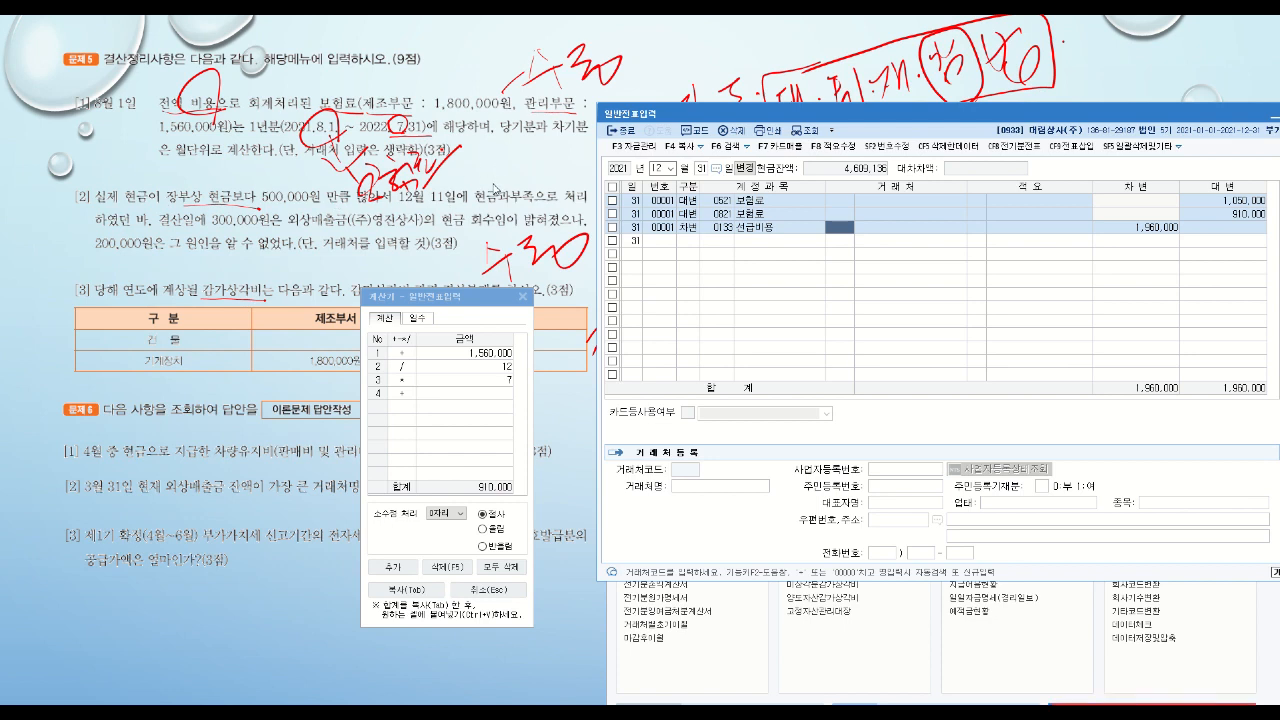
- Add a 차변 line for account 141 현금과부족 with 500,000 and no customer to the December 31 voucher
click(690, 241)
text(3)
key(Return)
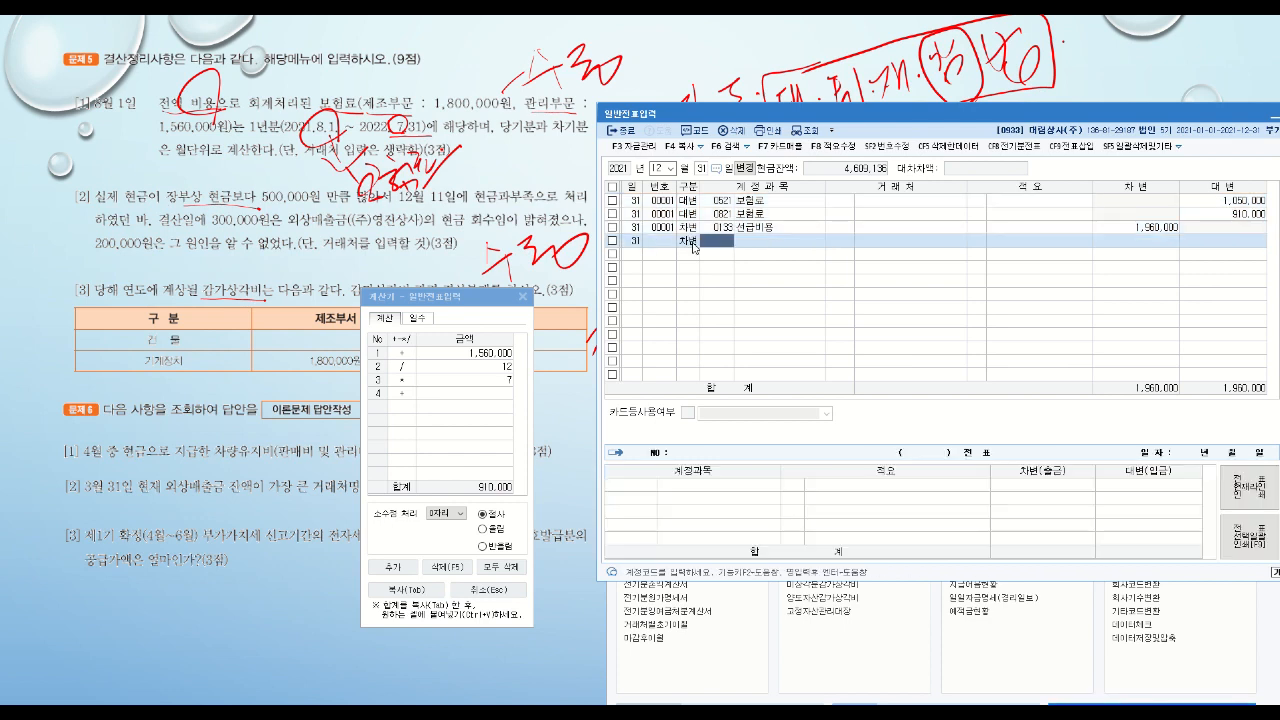
text(현금과)
key(Return)
key(Return)
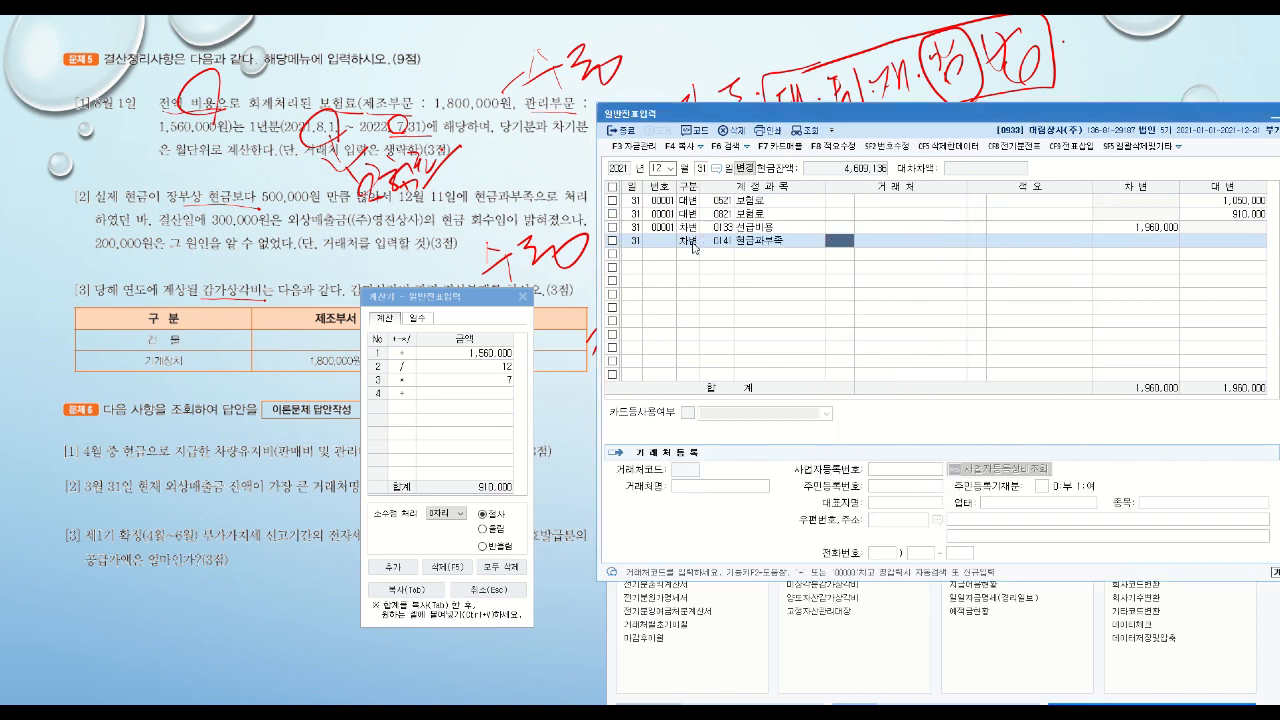
key(Return)
key(Return)
text(5)
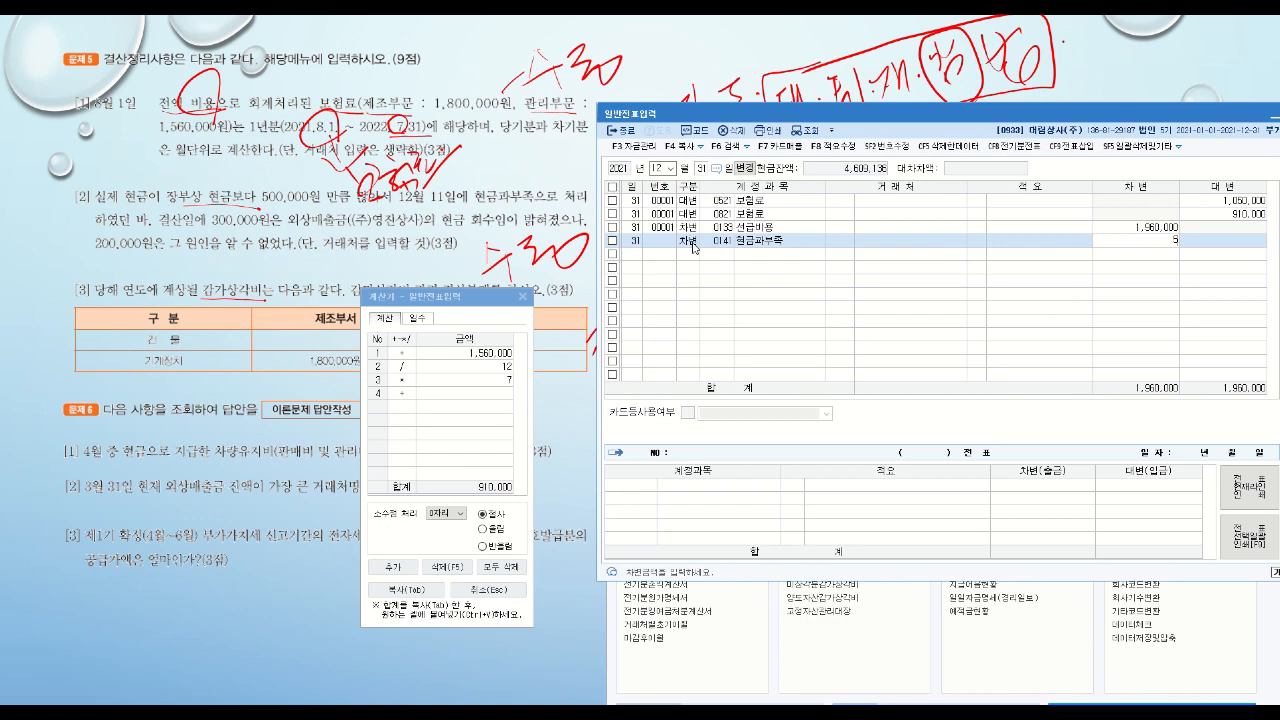
text(00,000)
key(Return)
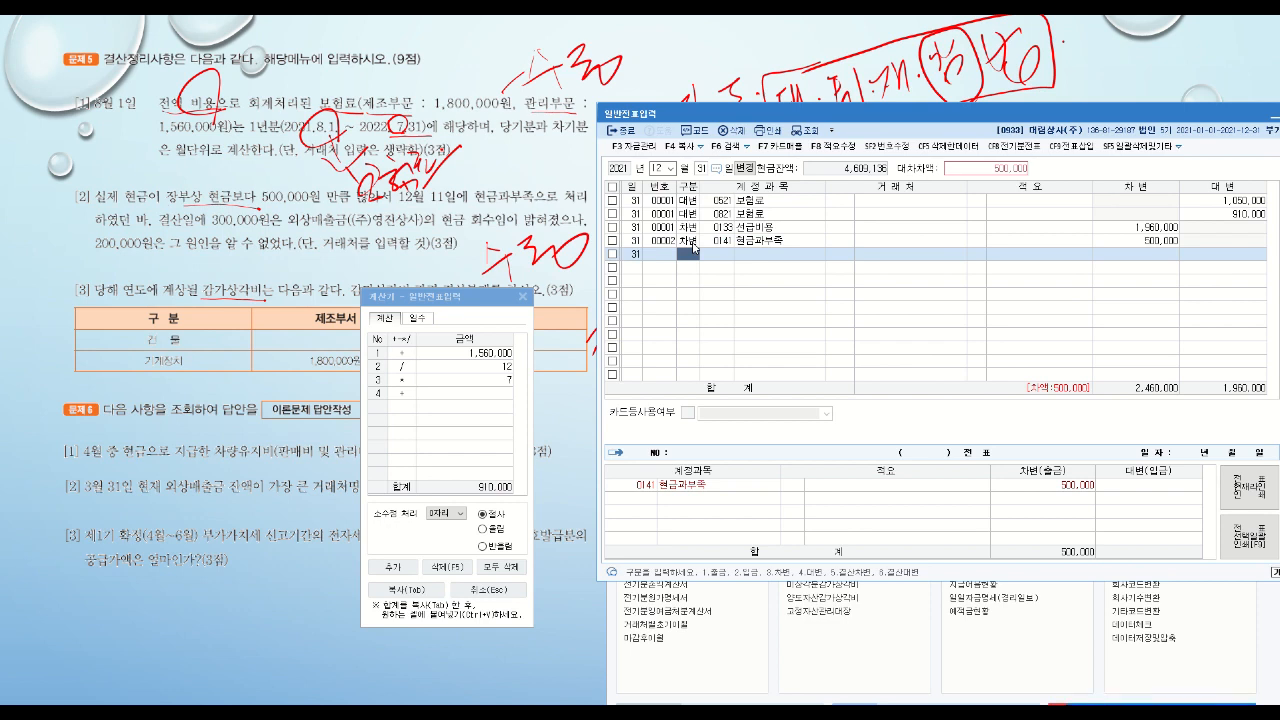
- Add a 대변 line for account 108 외상매출금 with customer (주)영진상사 and amount 300,000
text(4)
key(Return)
text(108)
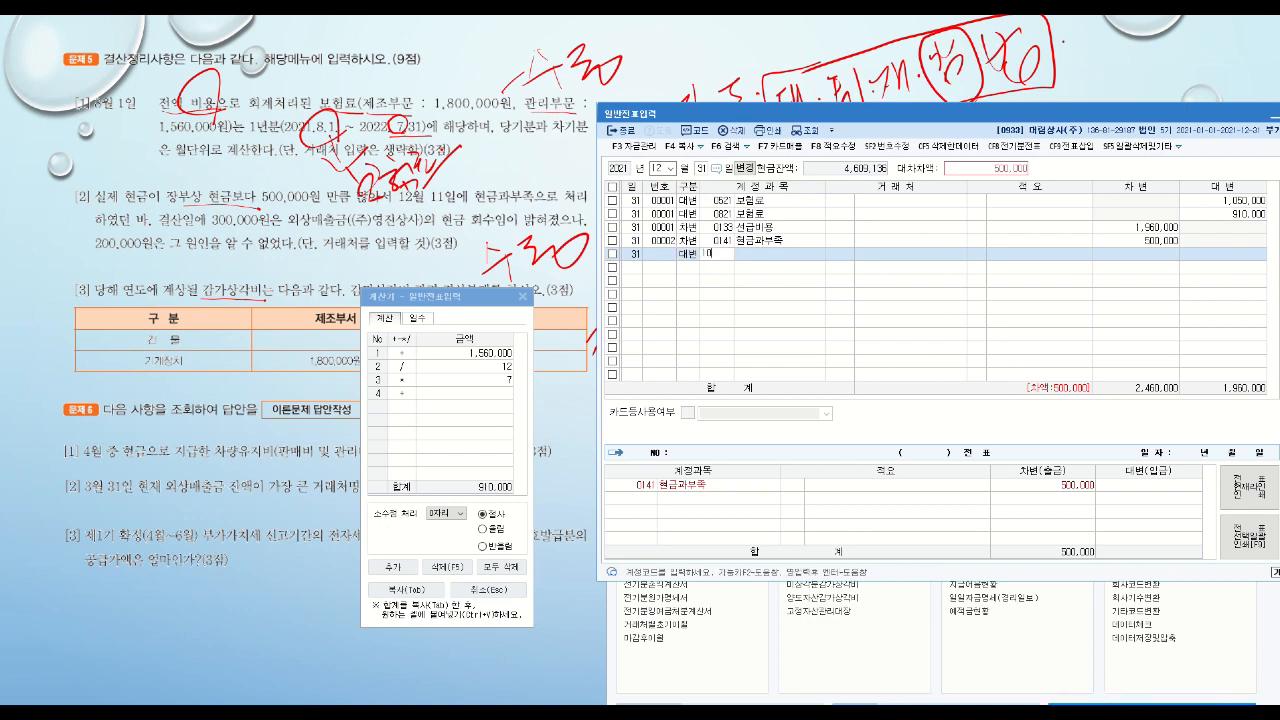
key(Return)
text(영진)
key(Return)
key(Return)
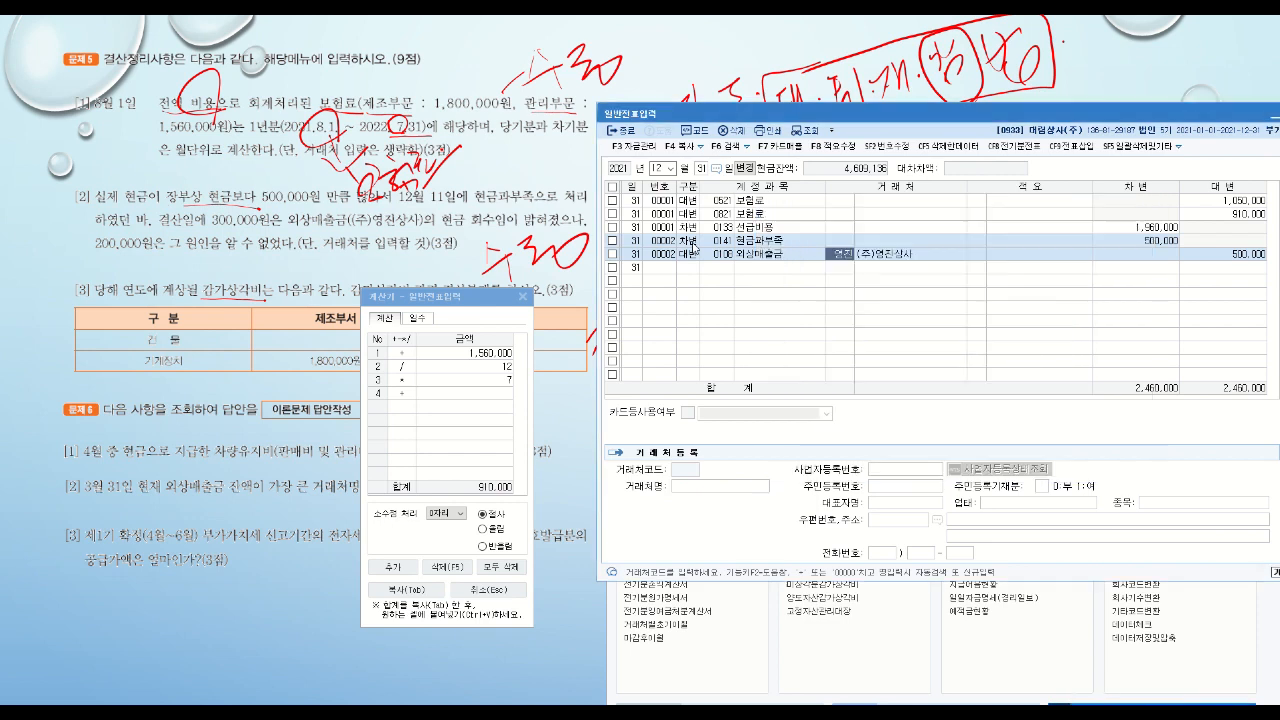
key(Return)
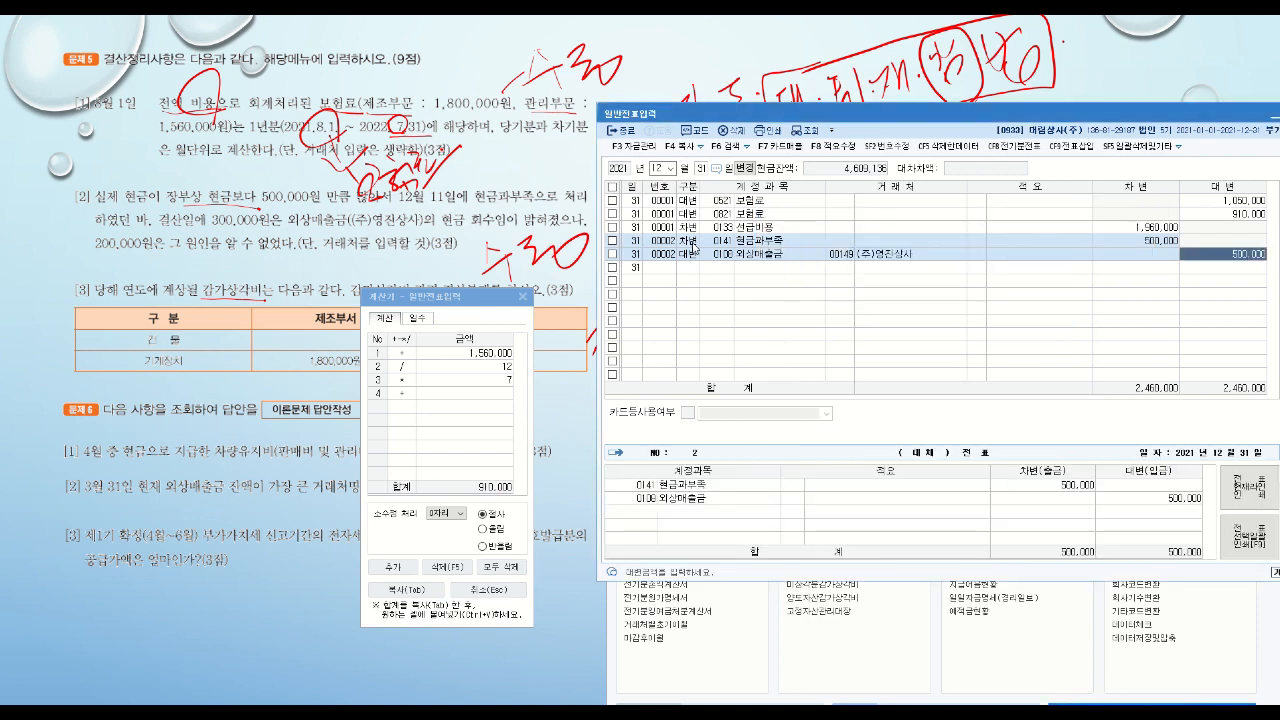
text(300000)
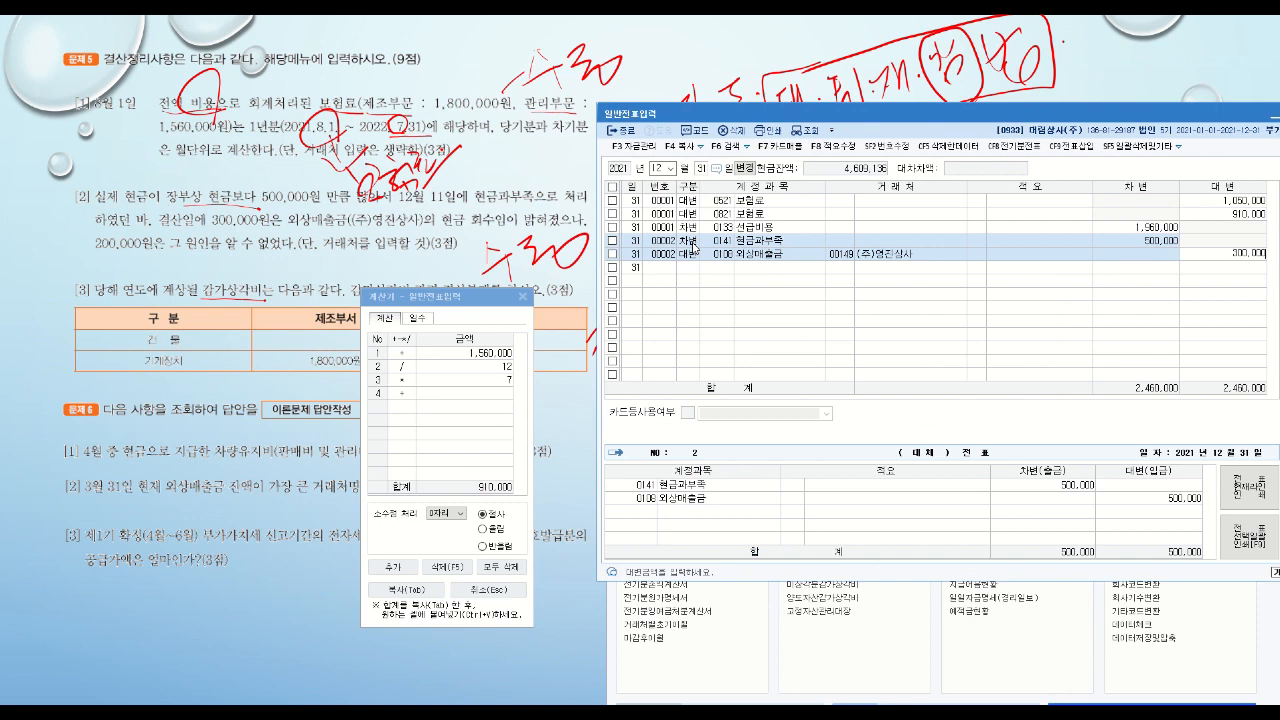
key(Return)
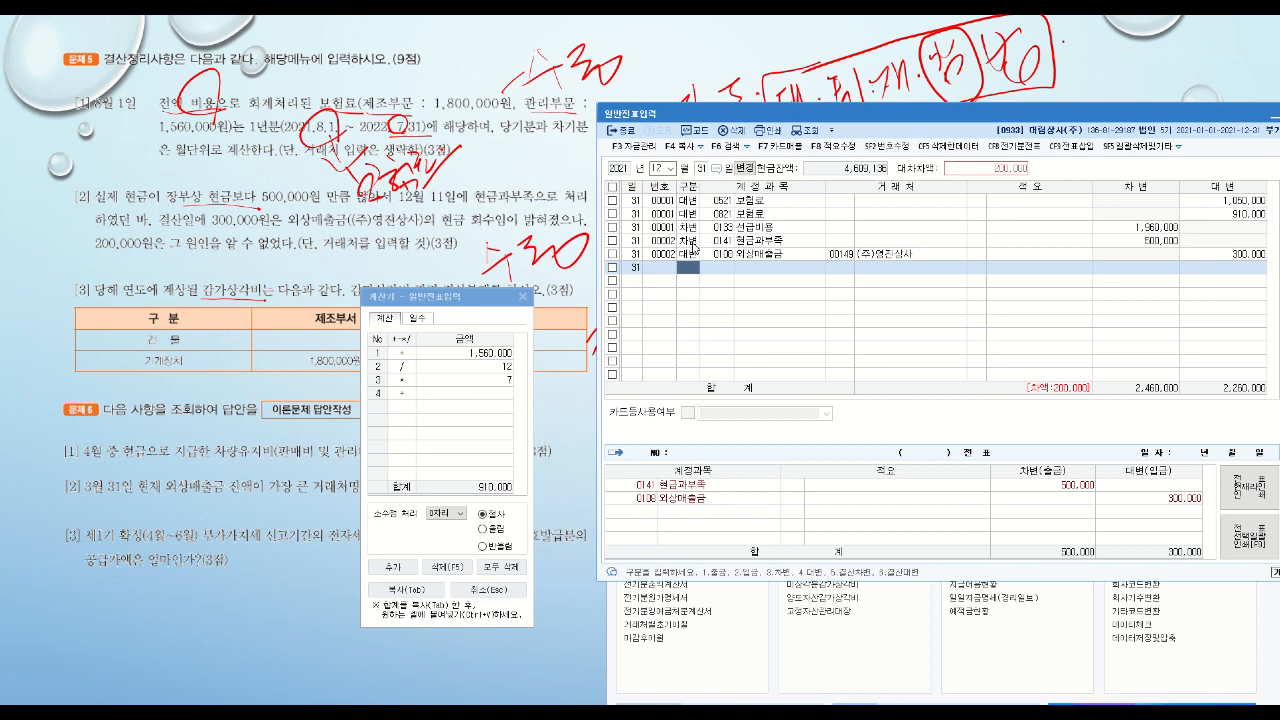
- Add a 대변 line for account 930 잡이익 with 200,000 and no customer
text(4)
key(Return)
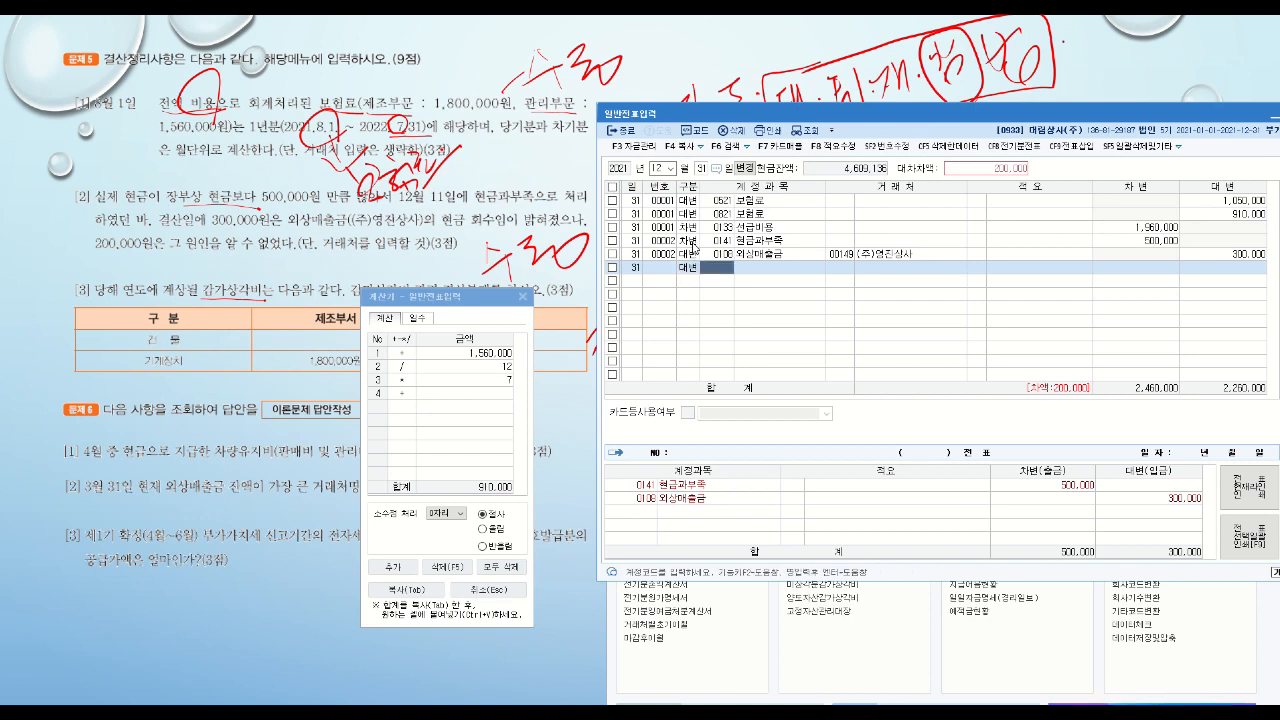
text(잡이)
key(Return)
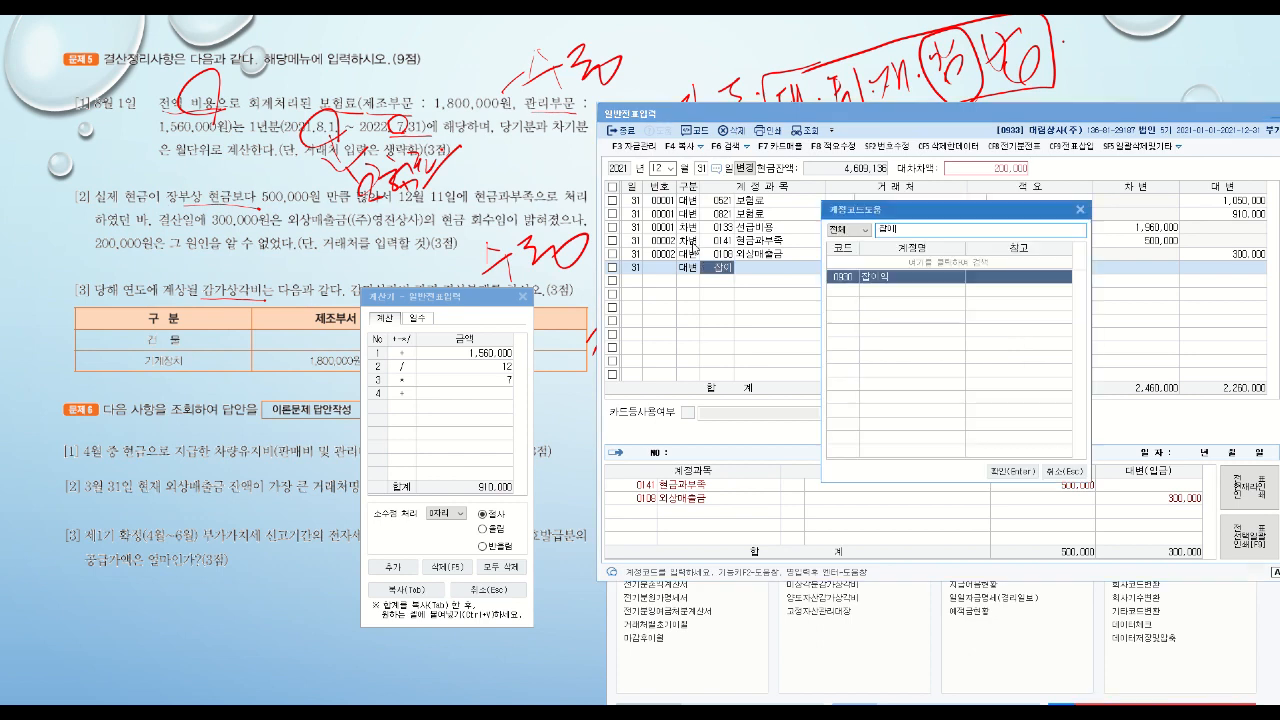
key(Return)
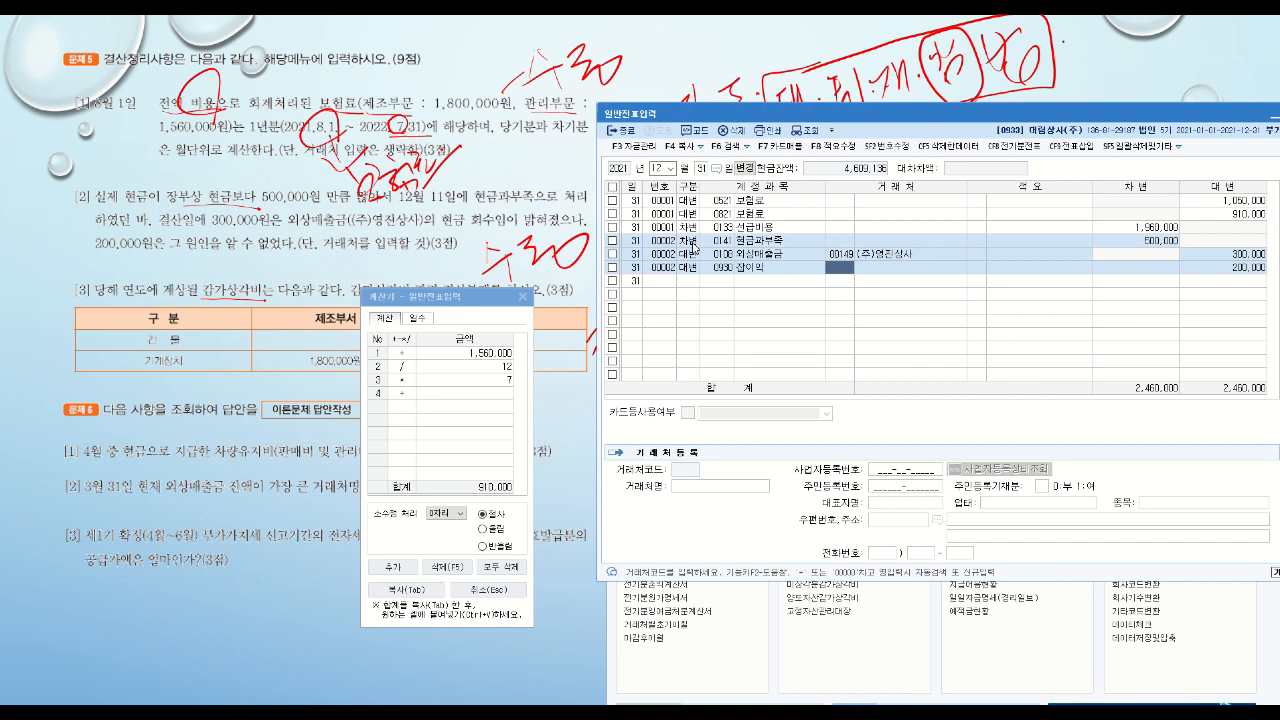
key(Return)
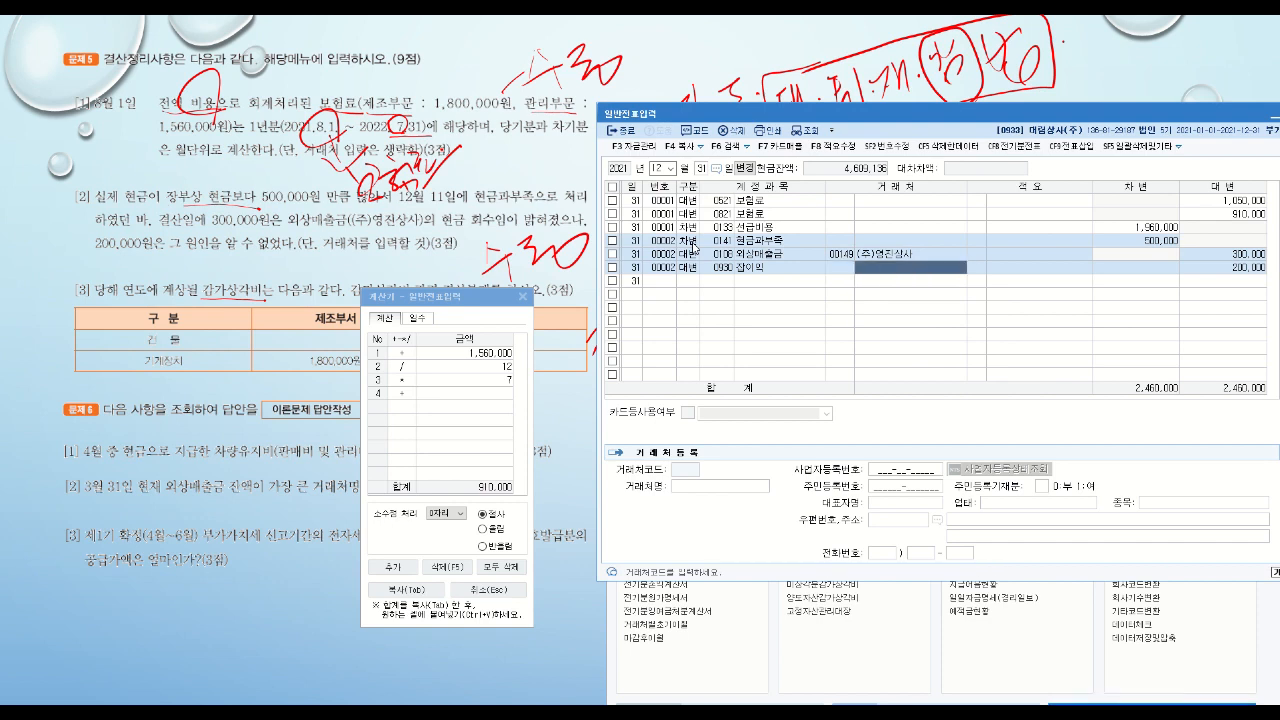
key(Return)
key(Return)
key(Return)
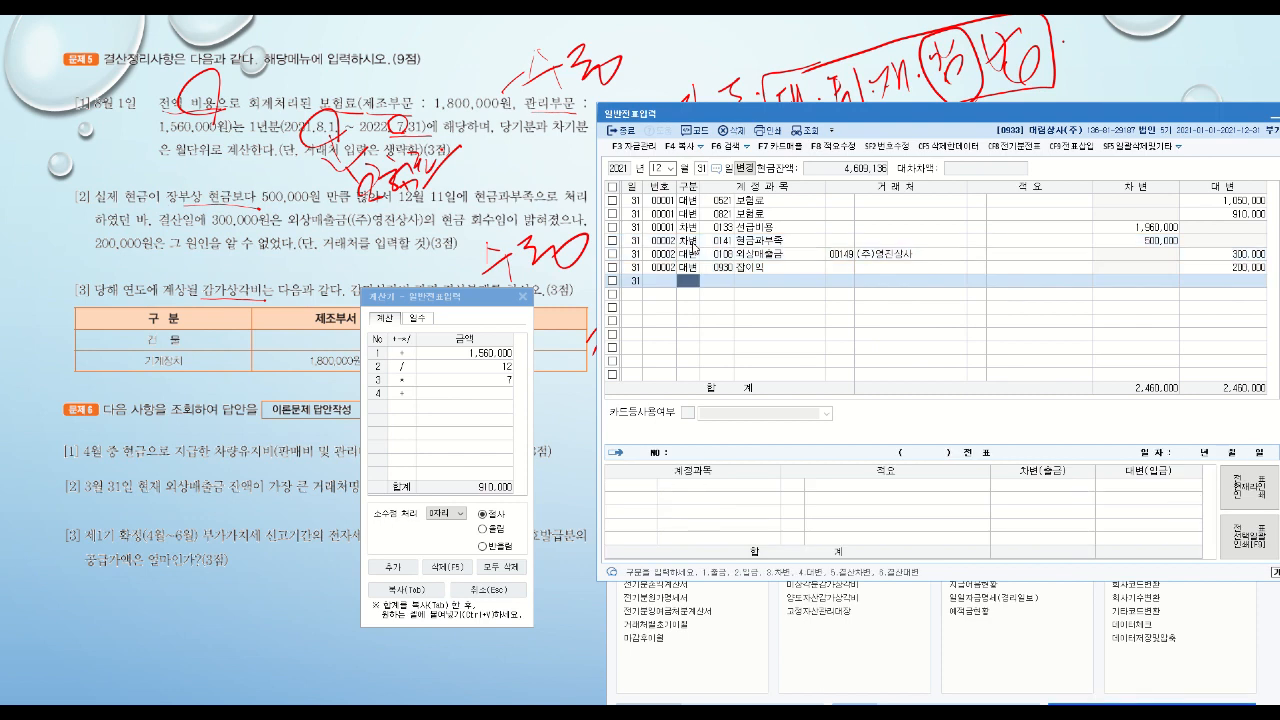
- Close the calculator and the general voucher entry window
click(522, 296)
drag(1210, 117, 1168, 89)
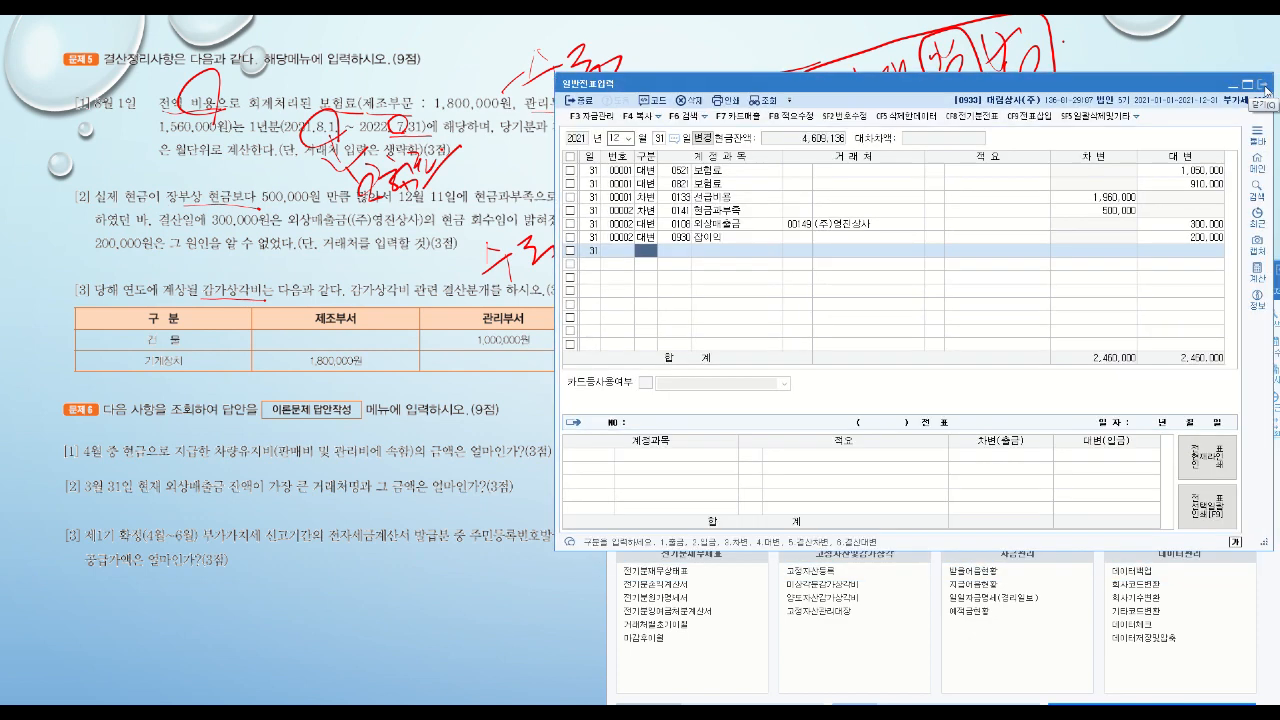
click(1264, 88)
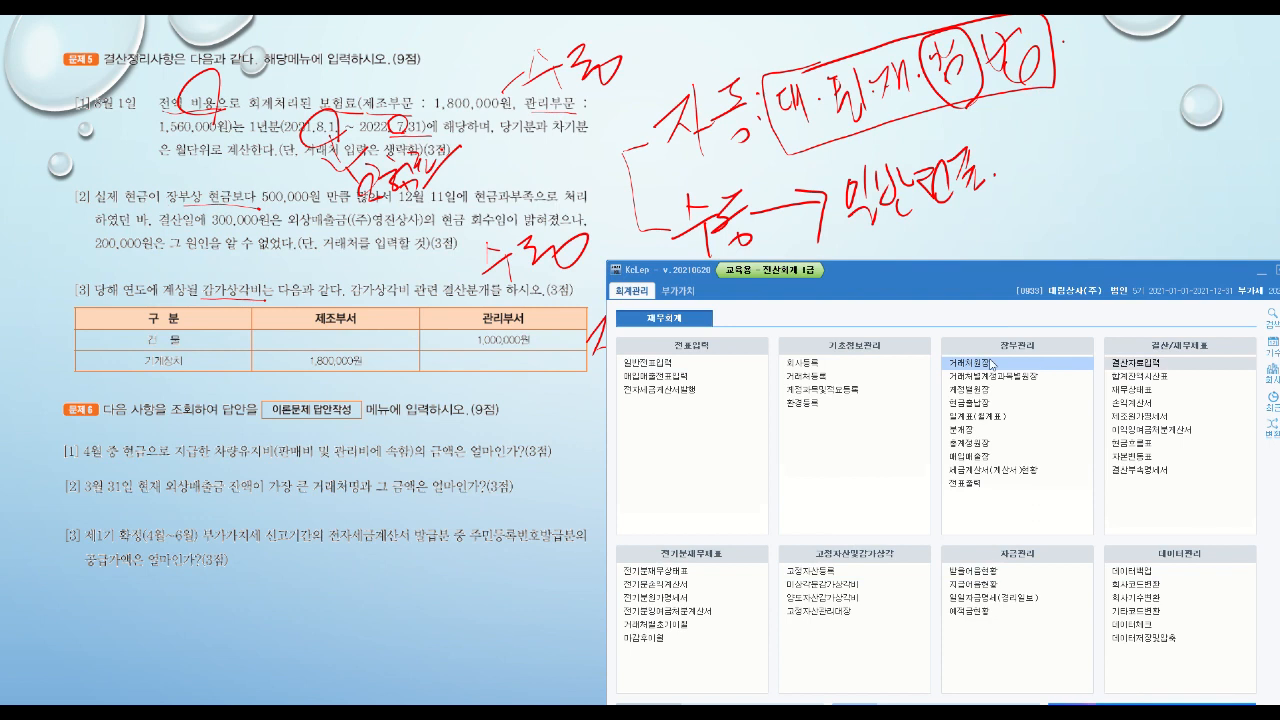
- Place the 결산자료입력 window beside the problem text and load the period January to December 2021
drag(958, 54, 993, 38)
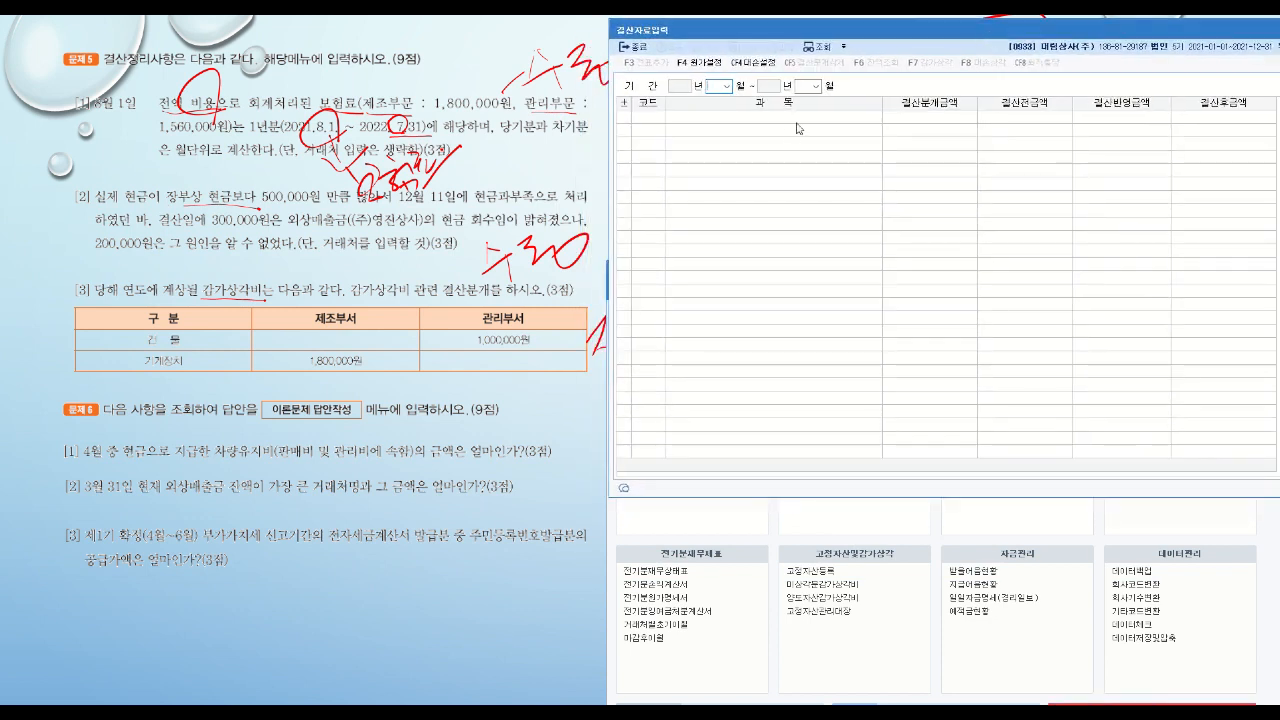
text(12)
key(Return)
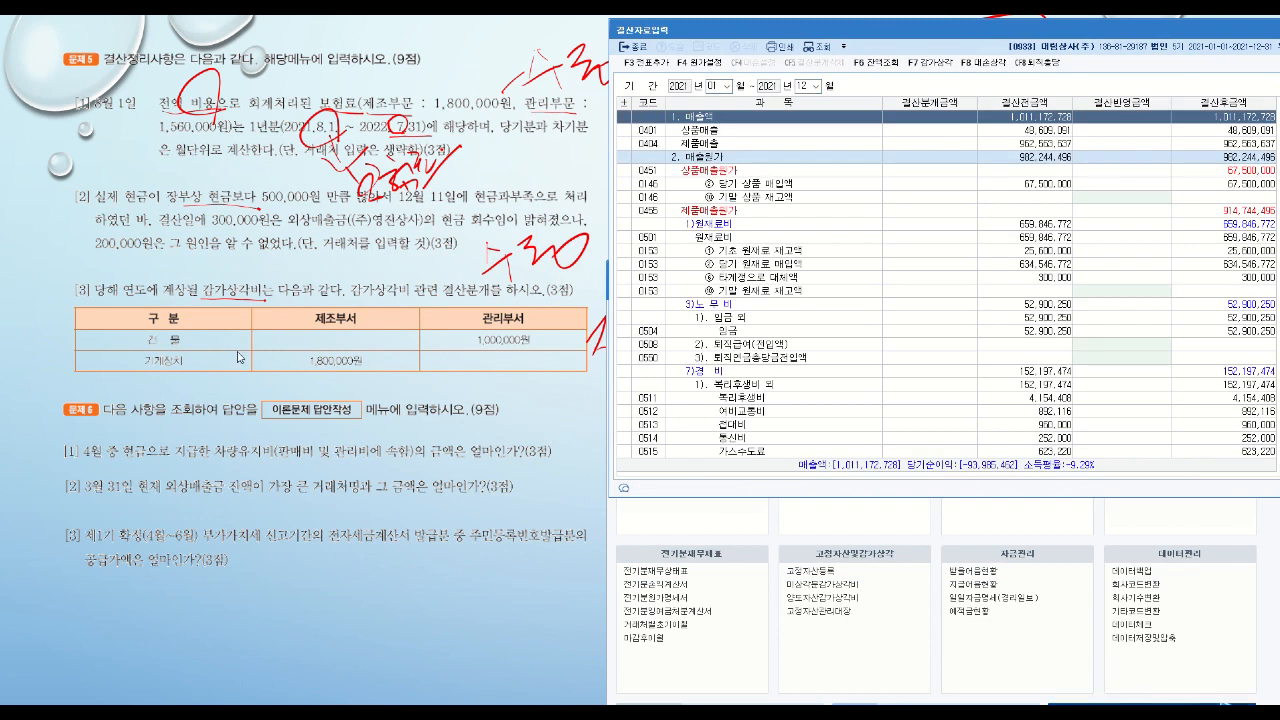
click(314, 358)
click(500, 424)
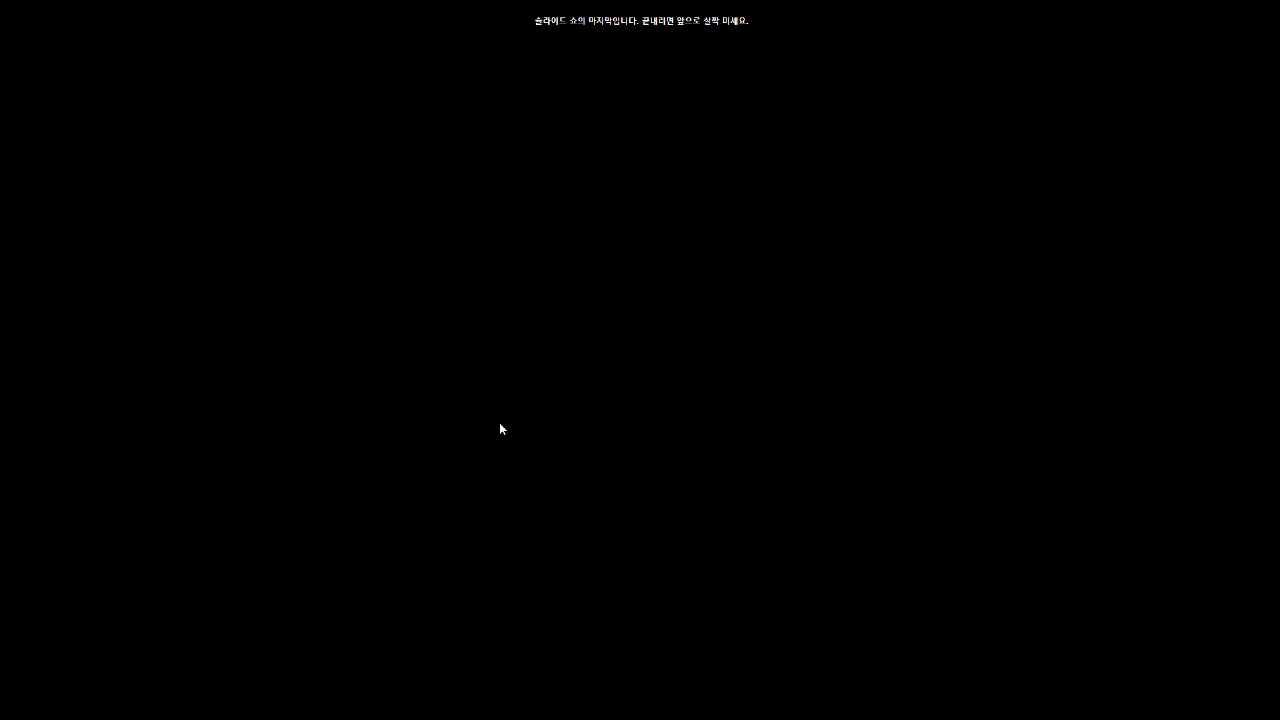
click(484, 451)
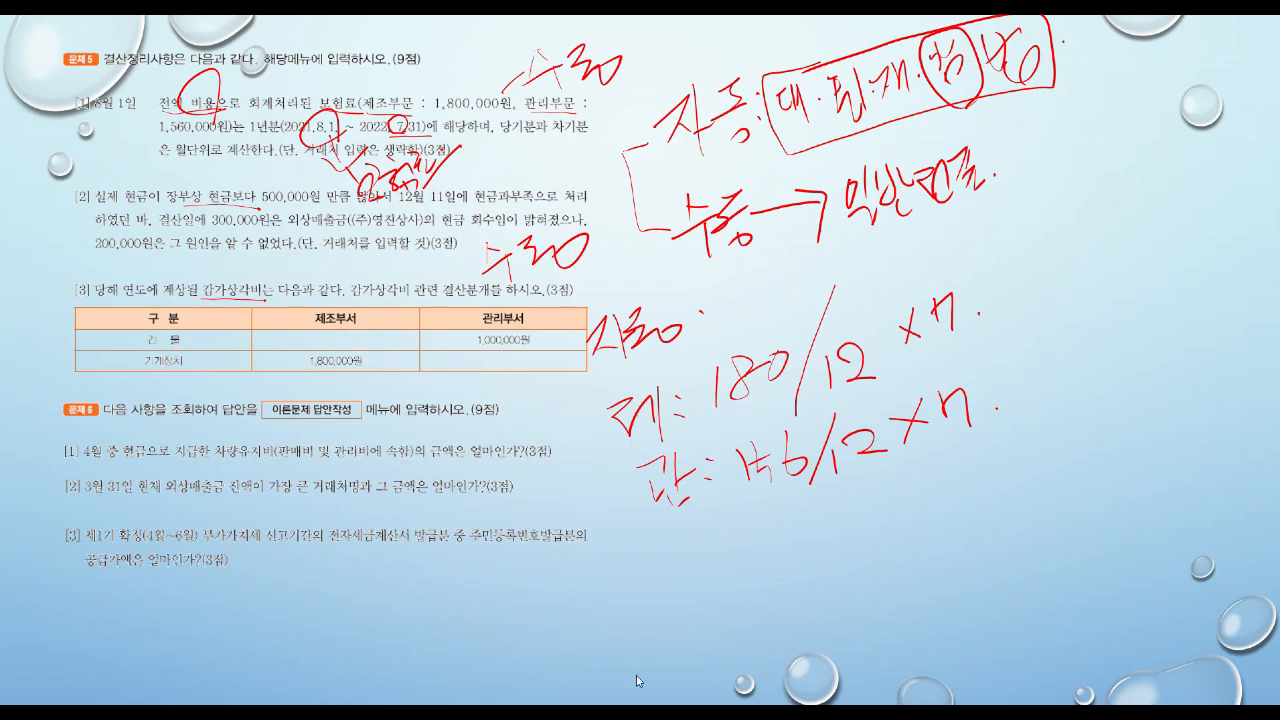
click(138, 711)
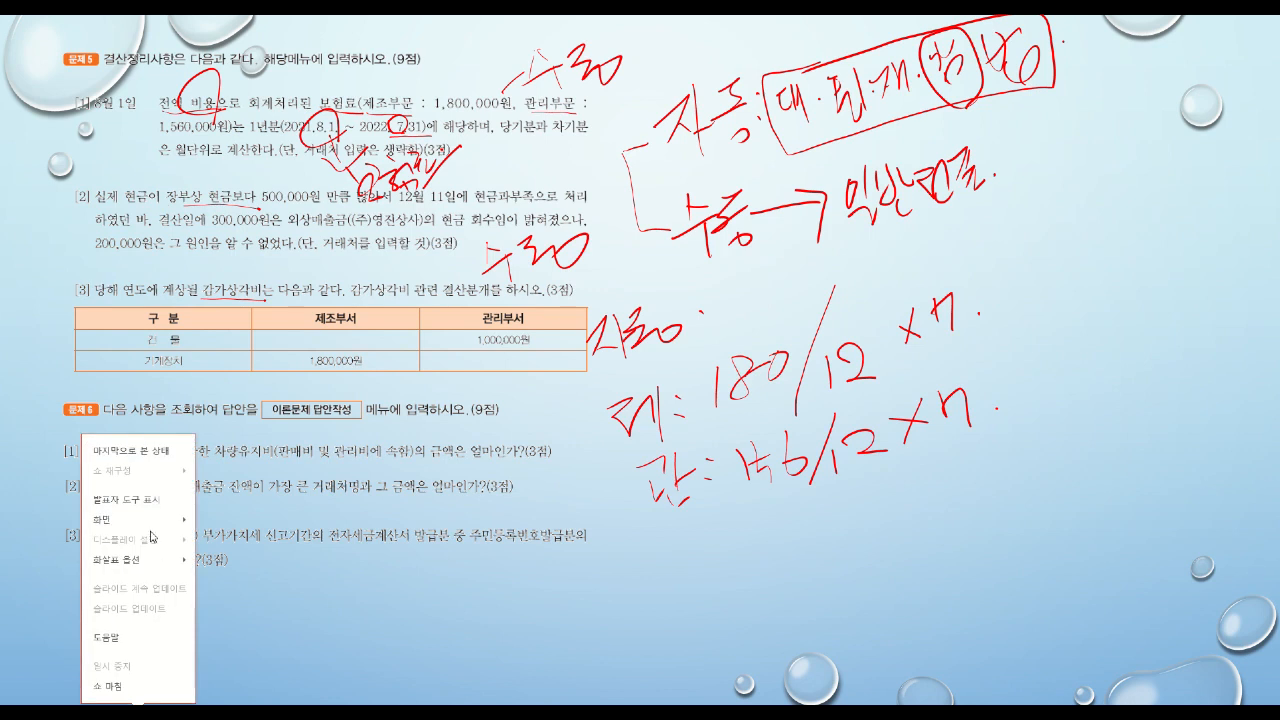
mouse_move(156, 521)
click(218, 587)
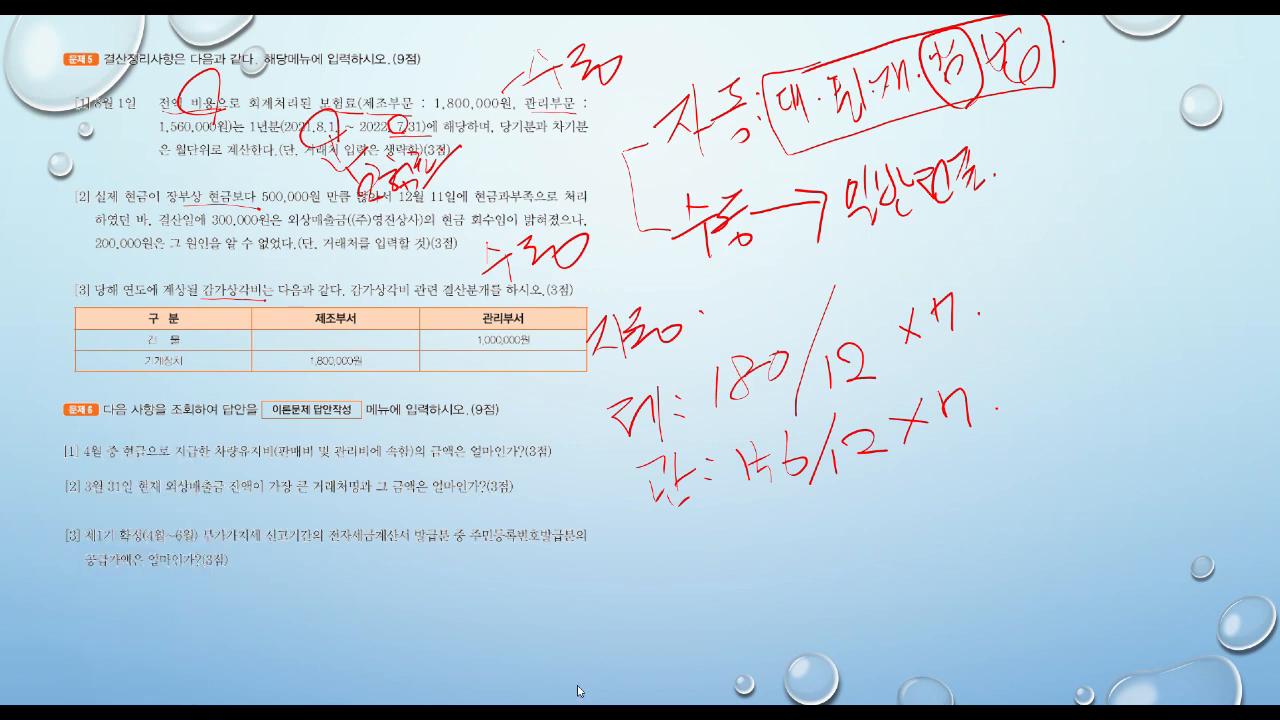
click(600, 714)
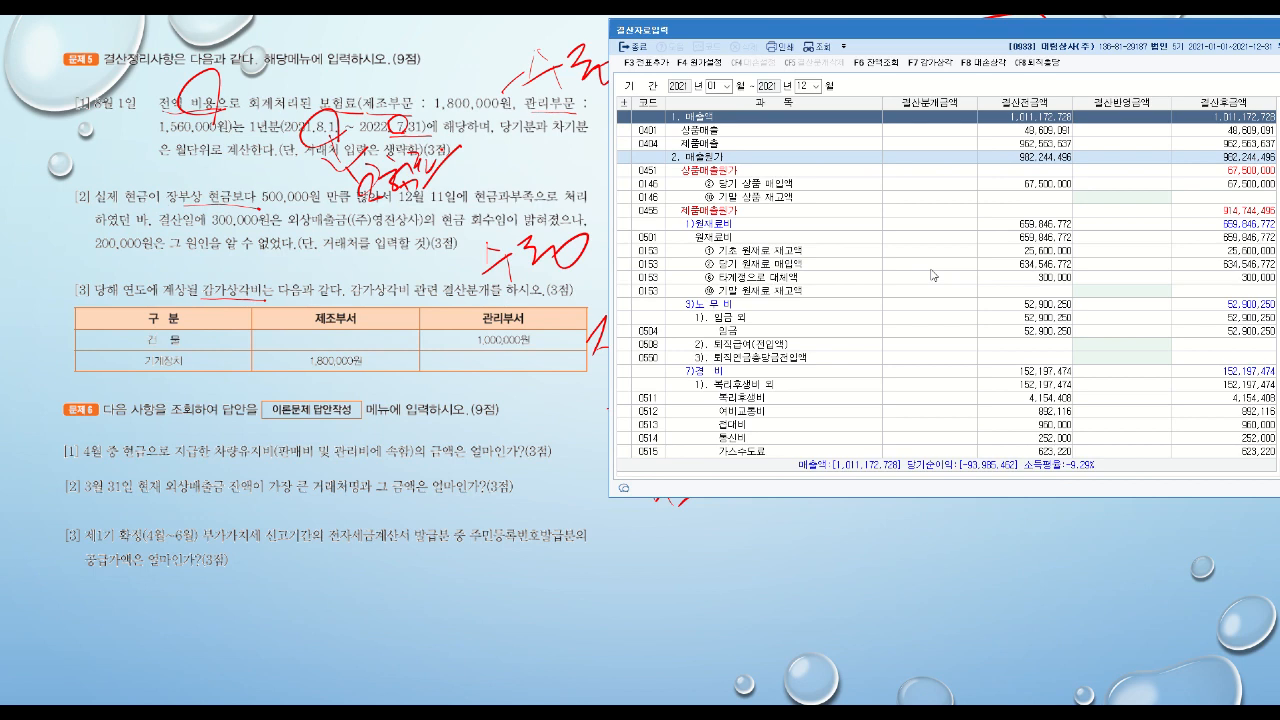
- Search the closing data for 건물 and select the 0518 일반감가상각비 heading above it
key(ctrl+f)
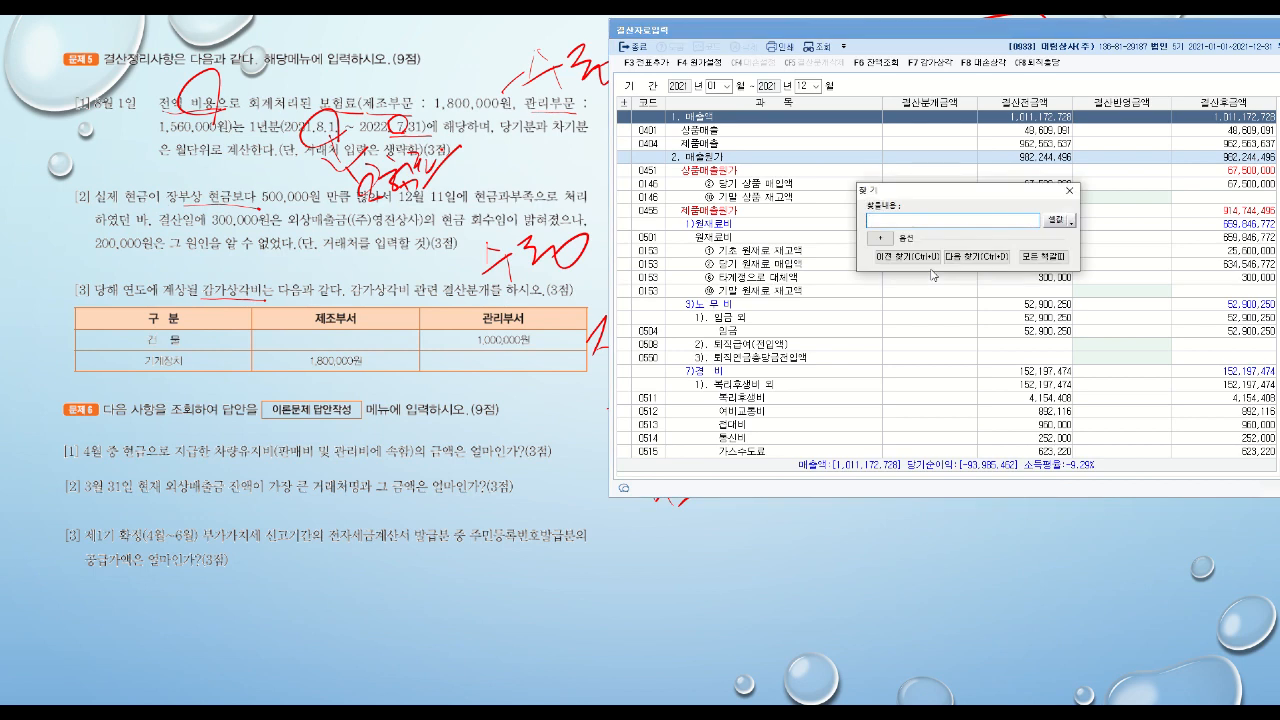
text(ㄱ)
text(물)
key(Return)
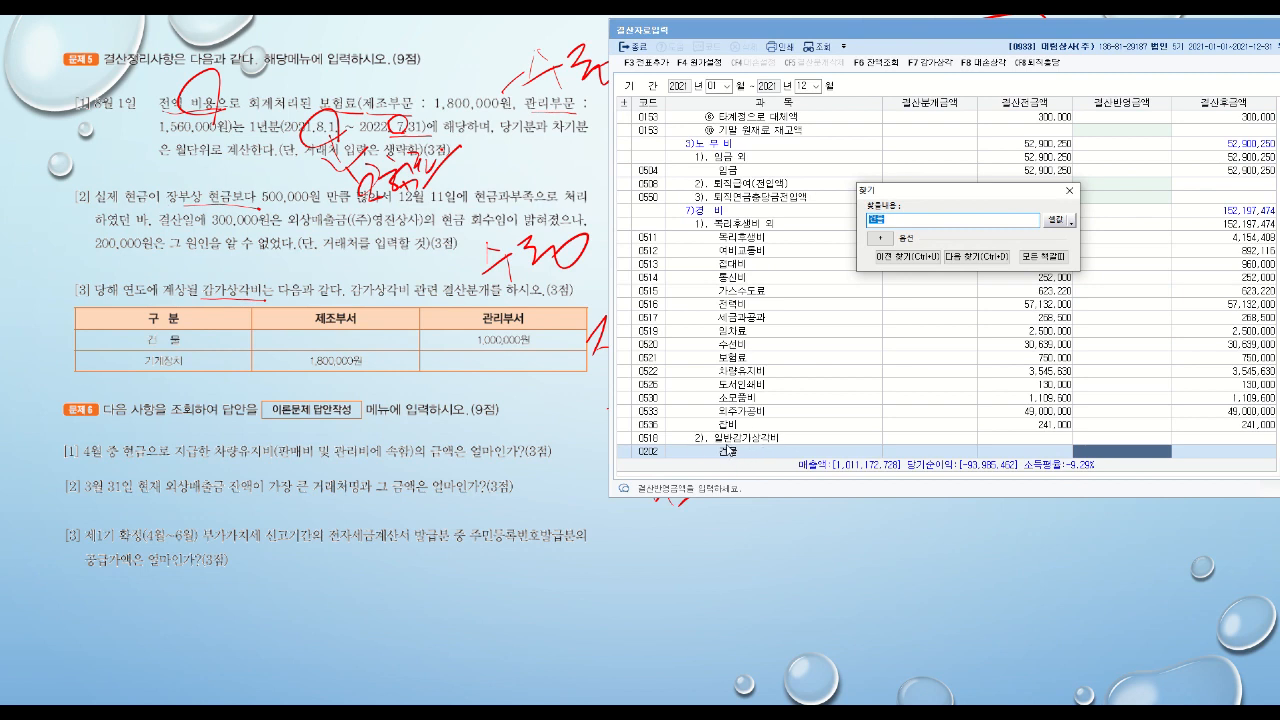
click(656, 439)
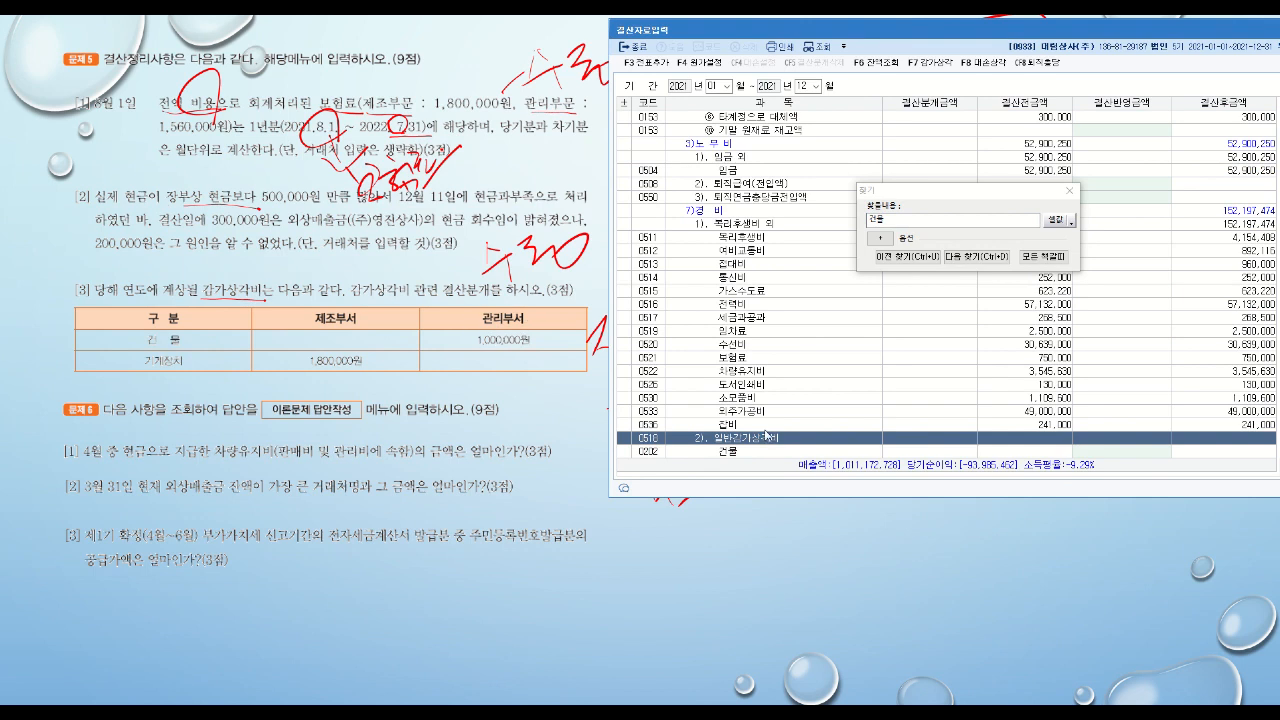
- Enter 1,800,000 as the 결산반영금액 of 기계장치 under 0518 일반감가상각비
scroll(766, 434, down, 2)
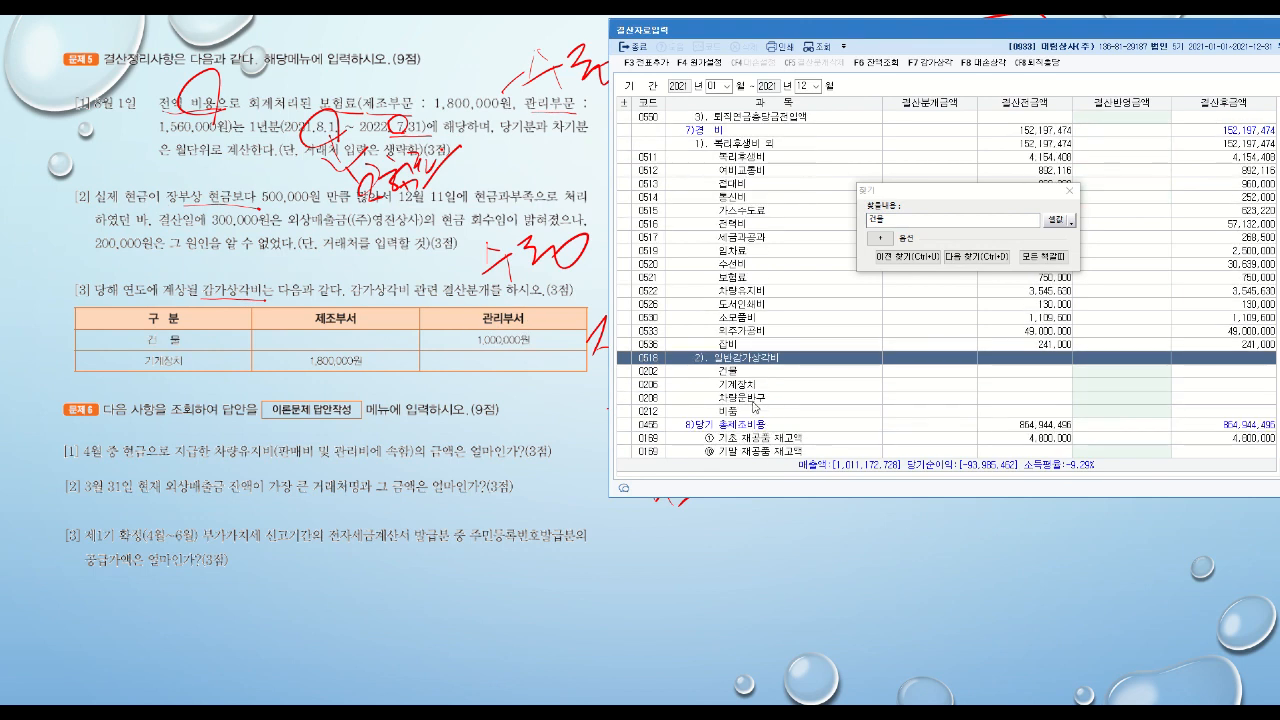
click(746, 389)
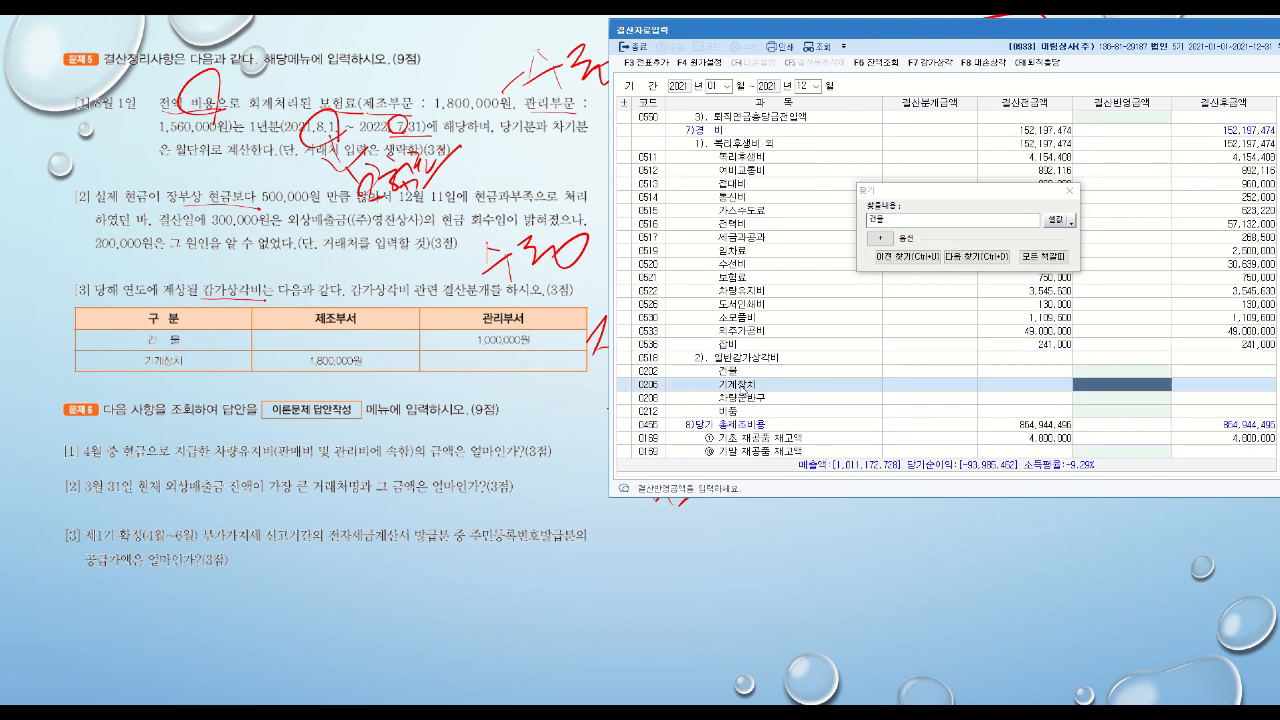
click(743, 360)
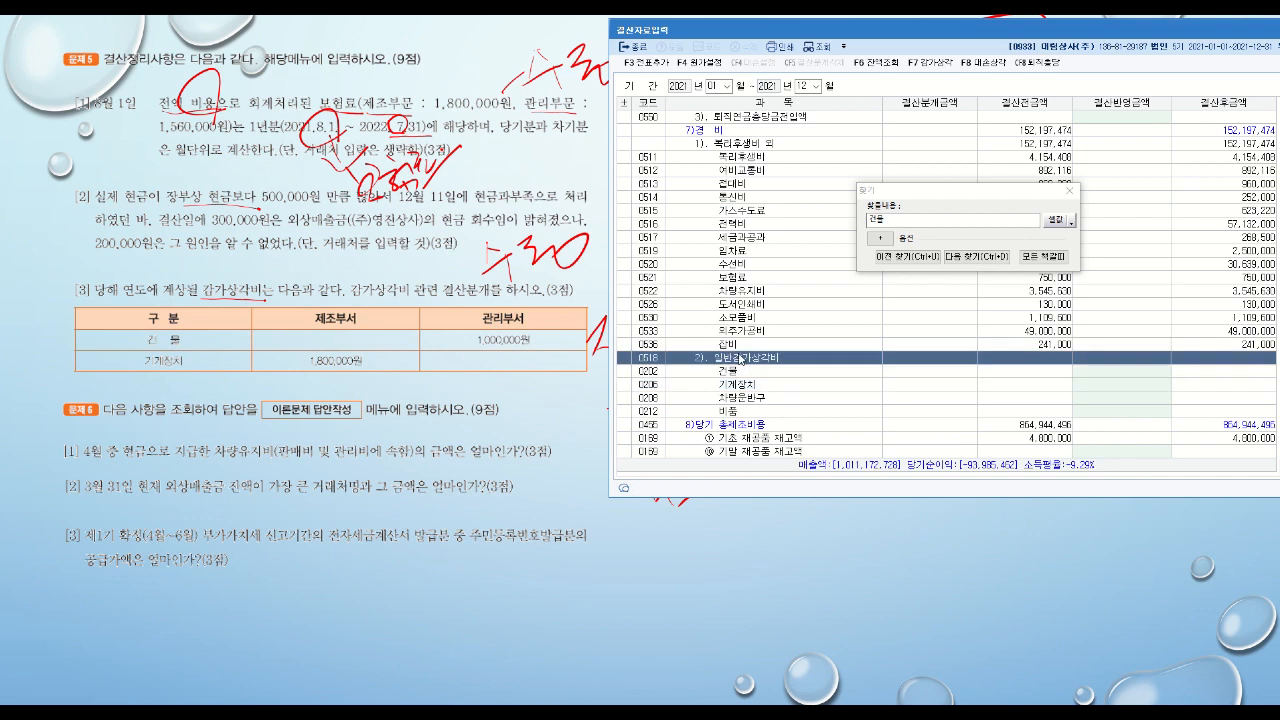
click(738, 386)
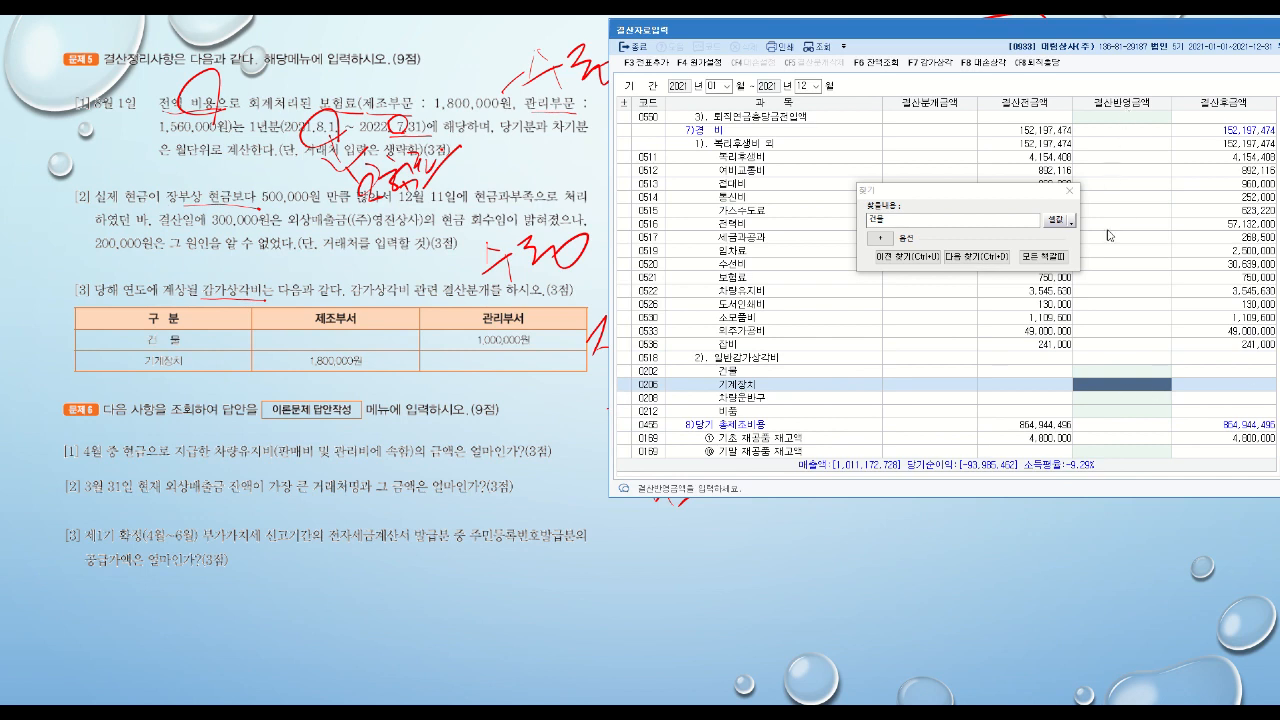
click(1112, 382)
text(1000000)
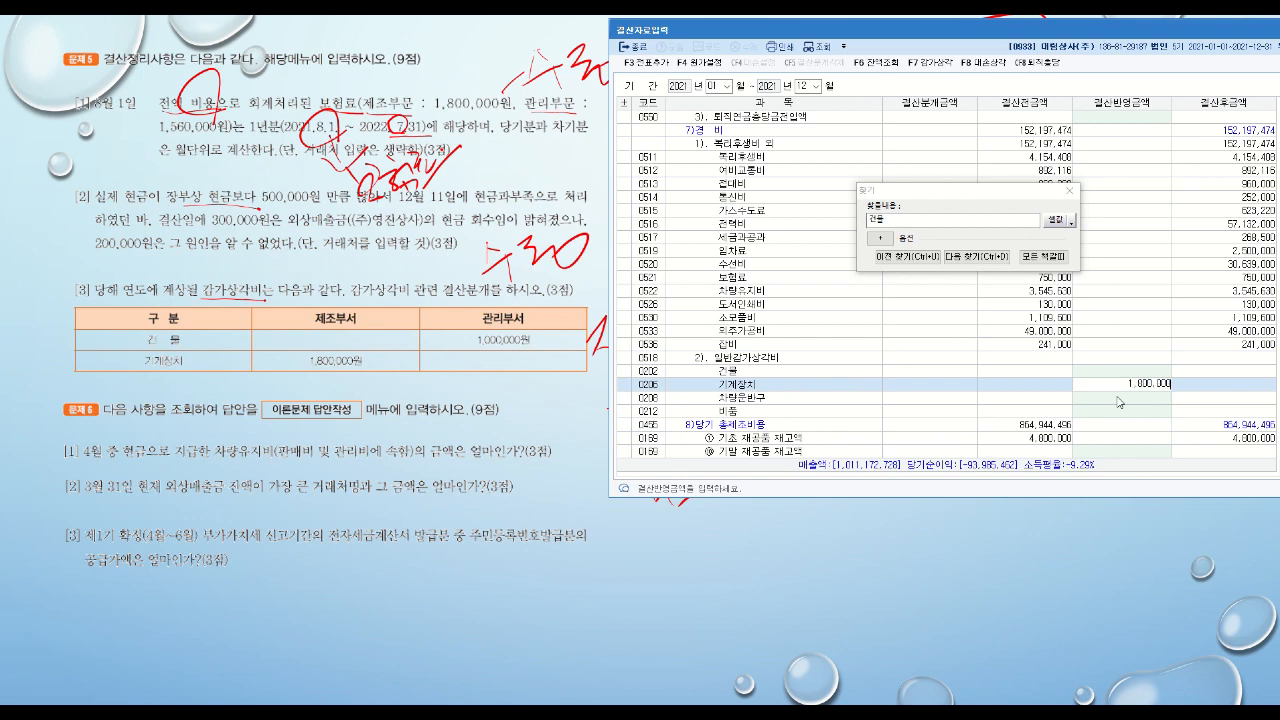
key(Return)
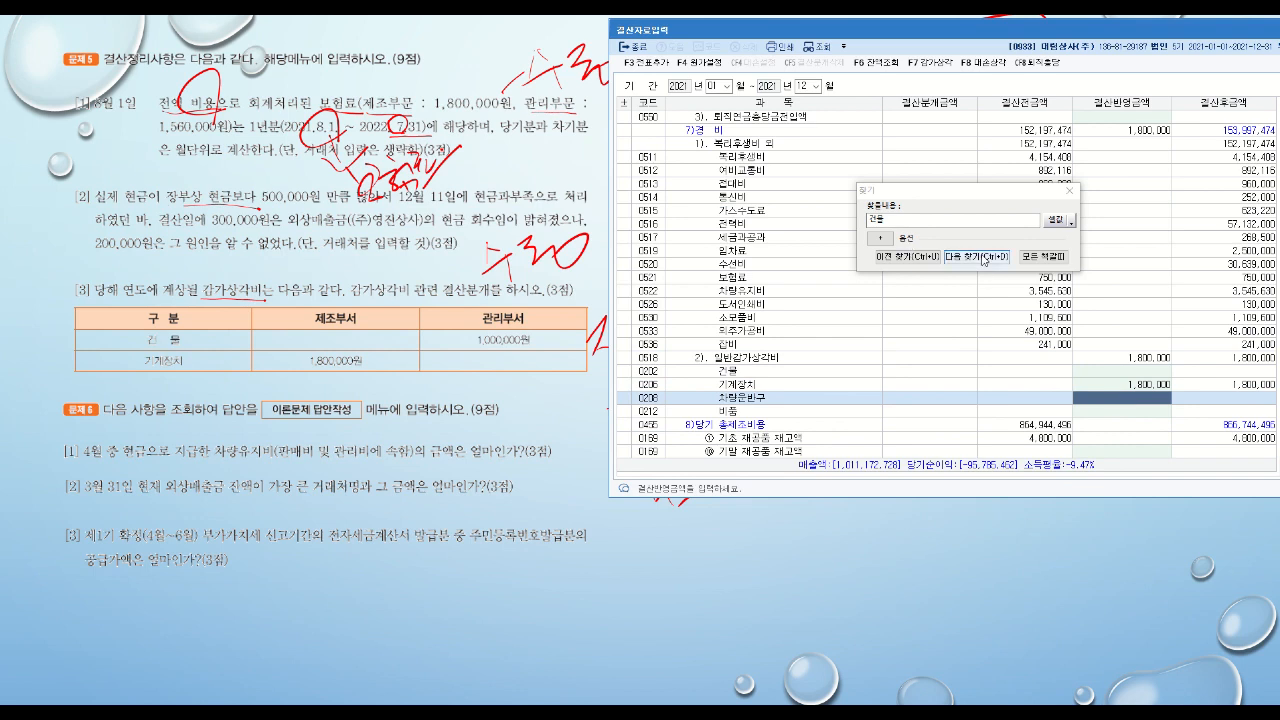
- Find the next 건물 entry and enter 1,000,000 as its 결산반영금액 under 0818 감가상각비, closing the search dialog
click(978, 257)
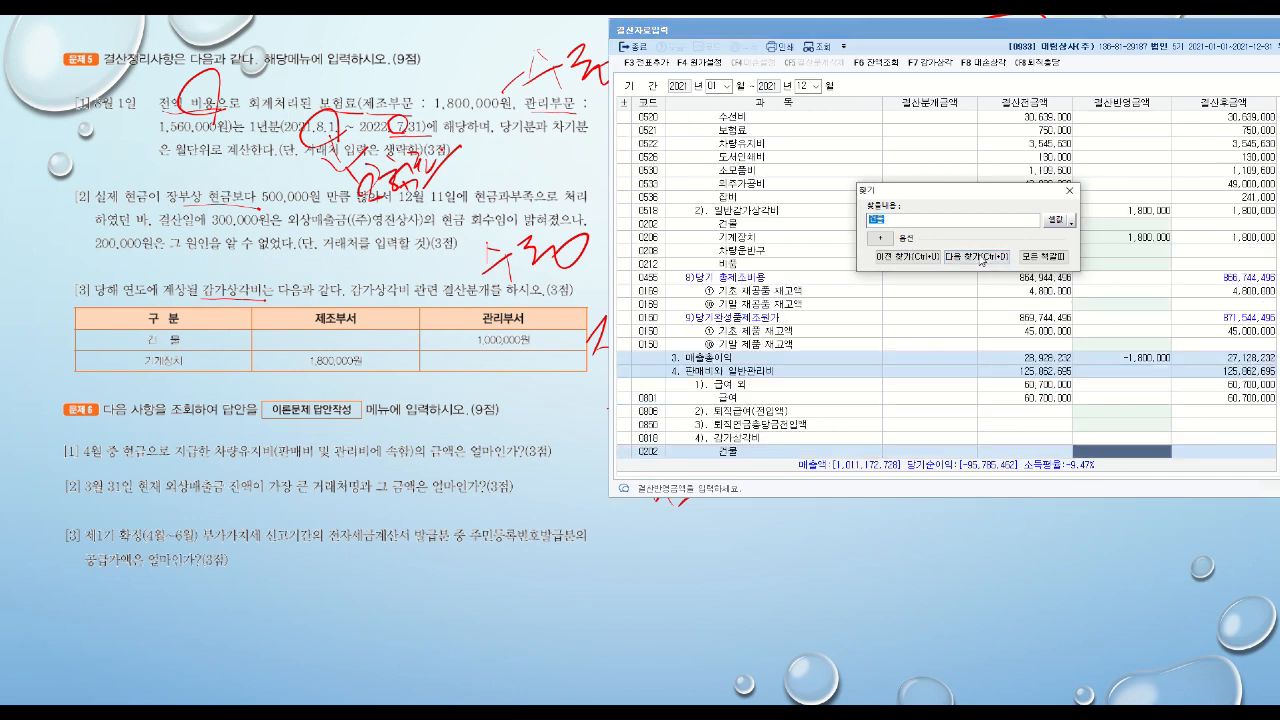
click(748, 442)
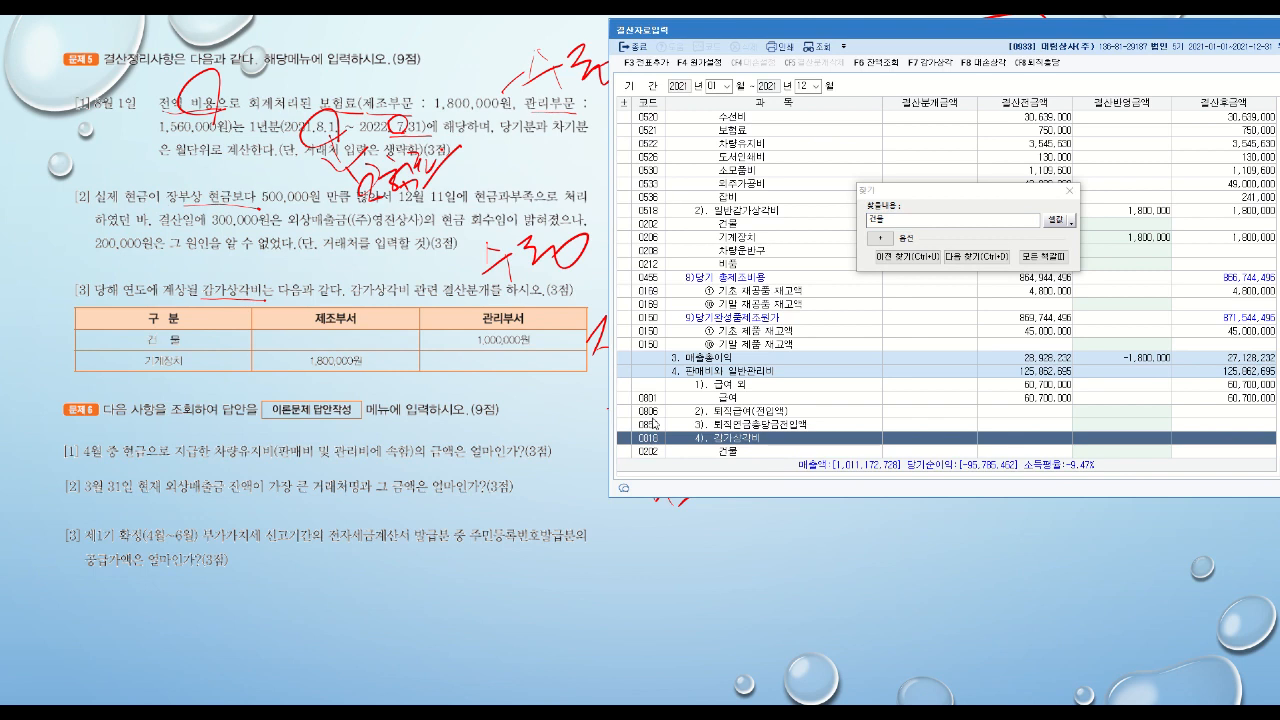
click(716, 452)
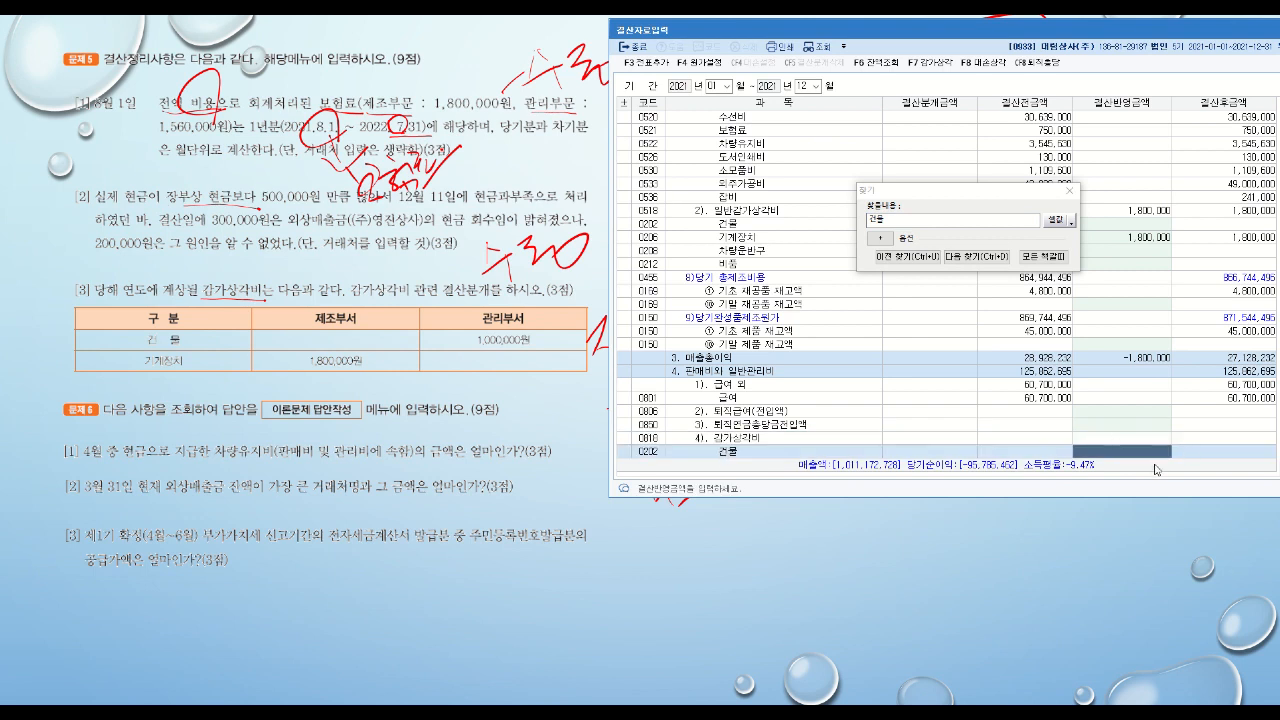
text(1,000,000)
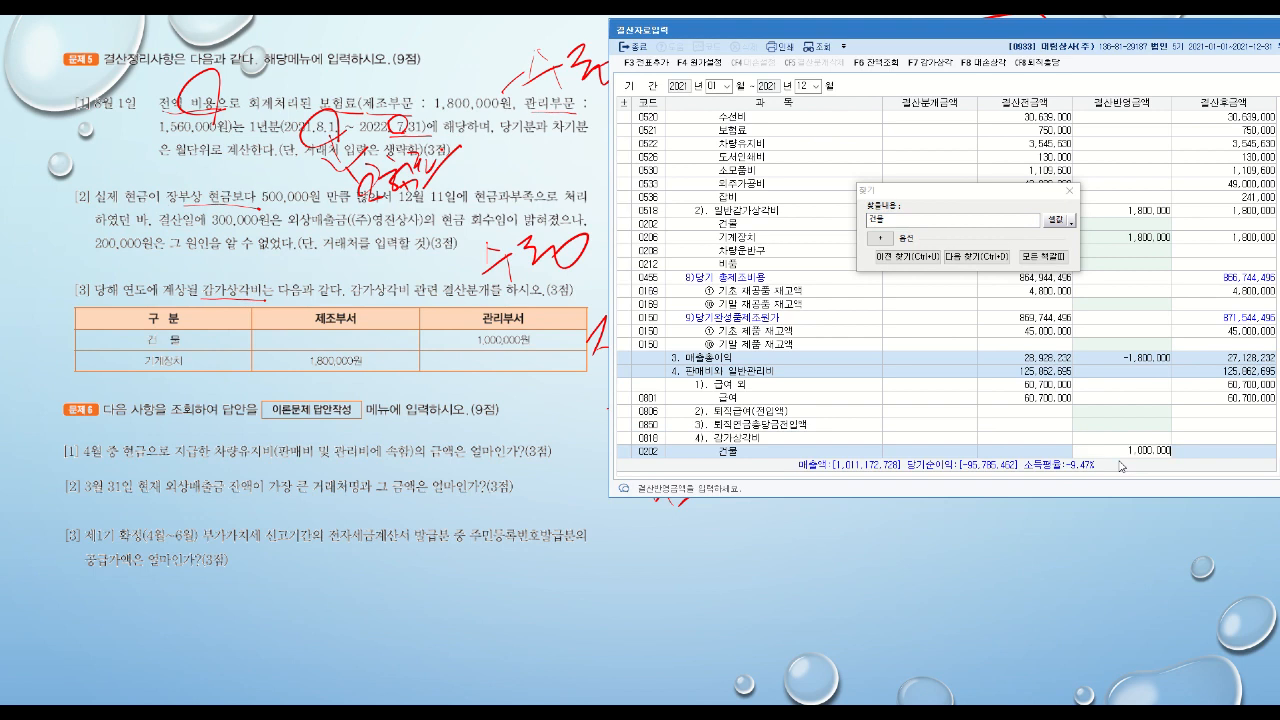
key(Return)
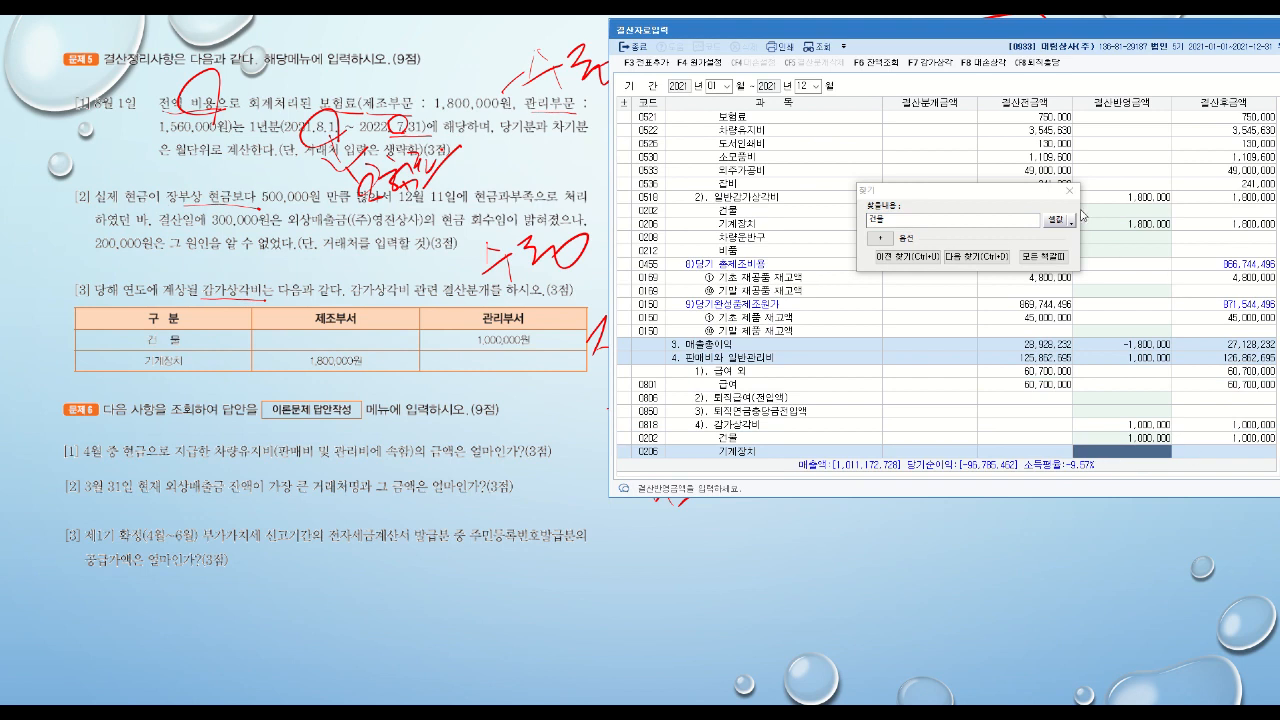
click(1069, 190)
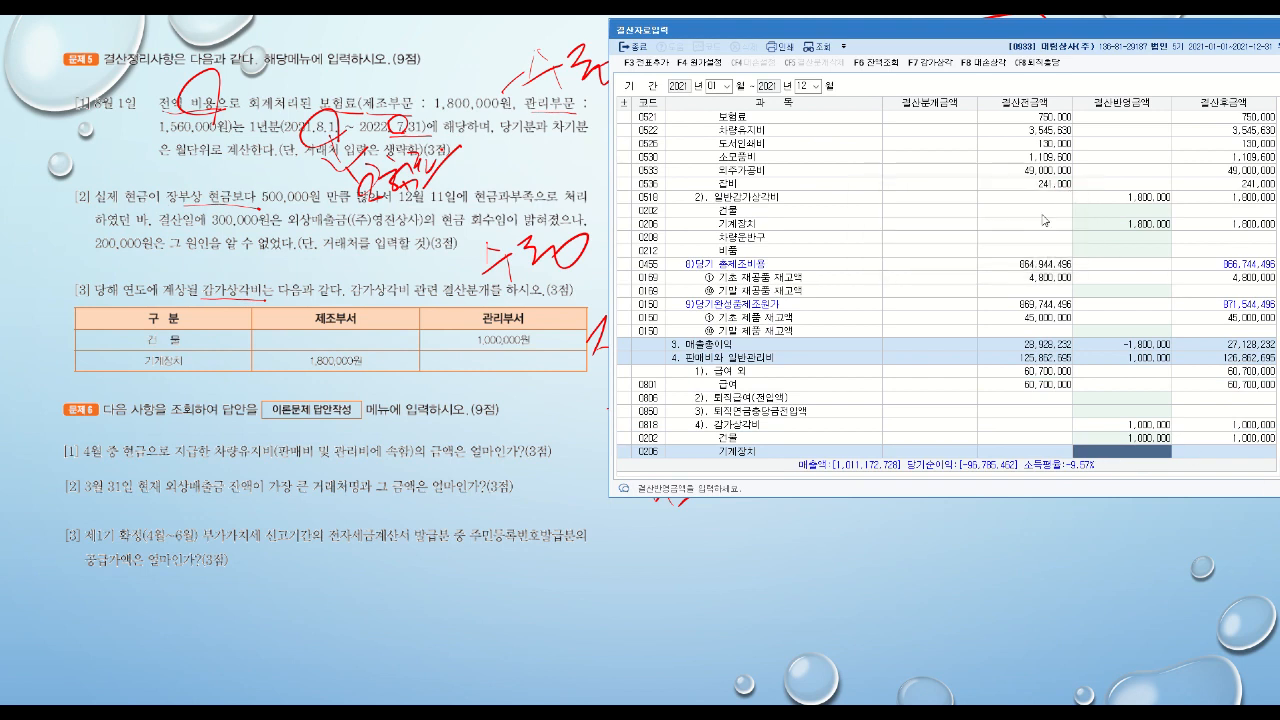
- Add the closing entries to the general vouchers and close the 결산자료입력 window
click(642, 68)
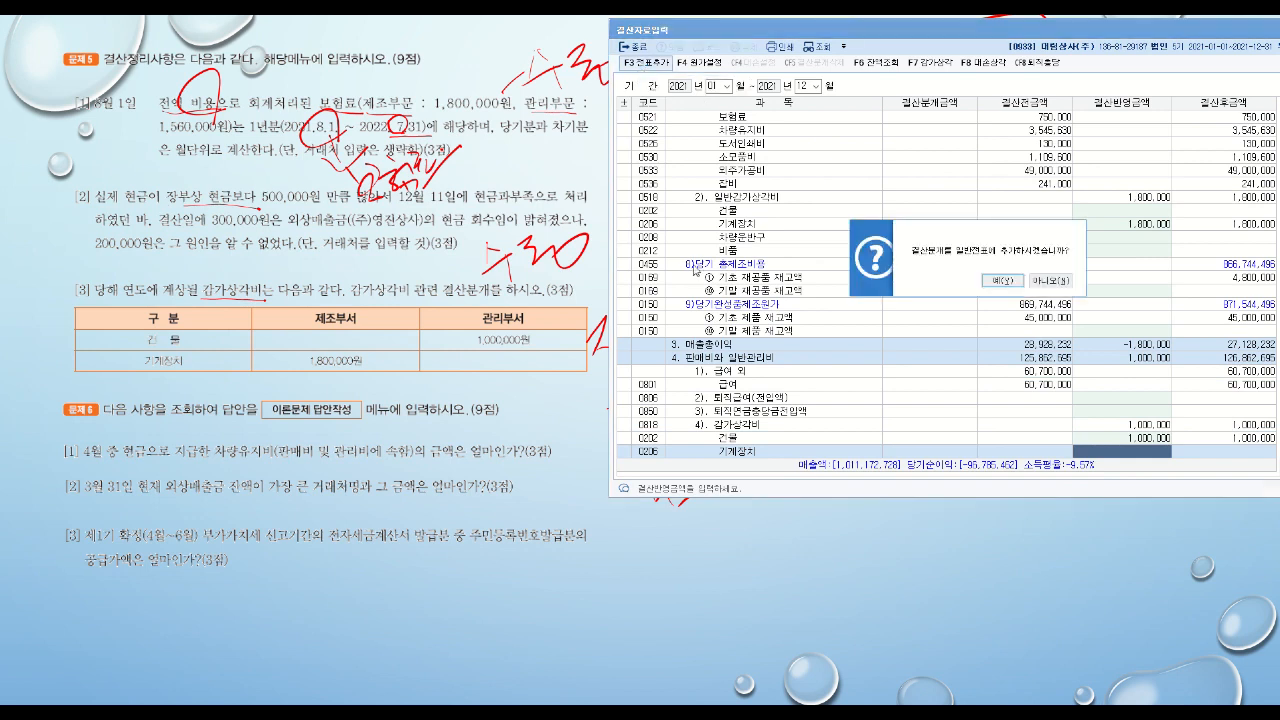
click(1008, 283)
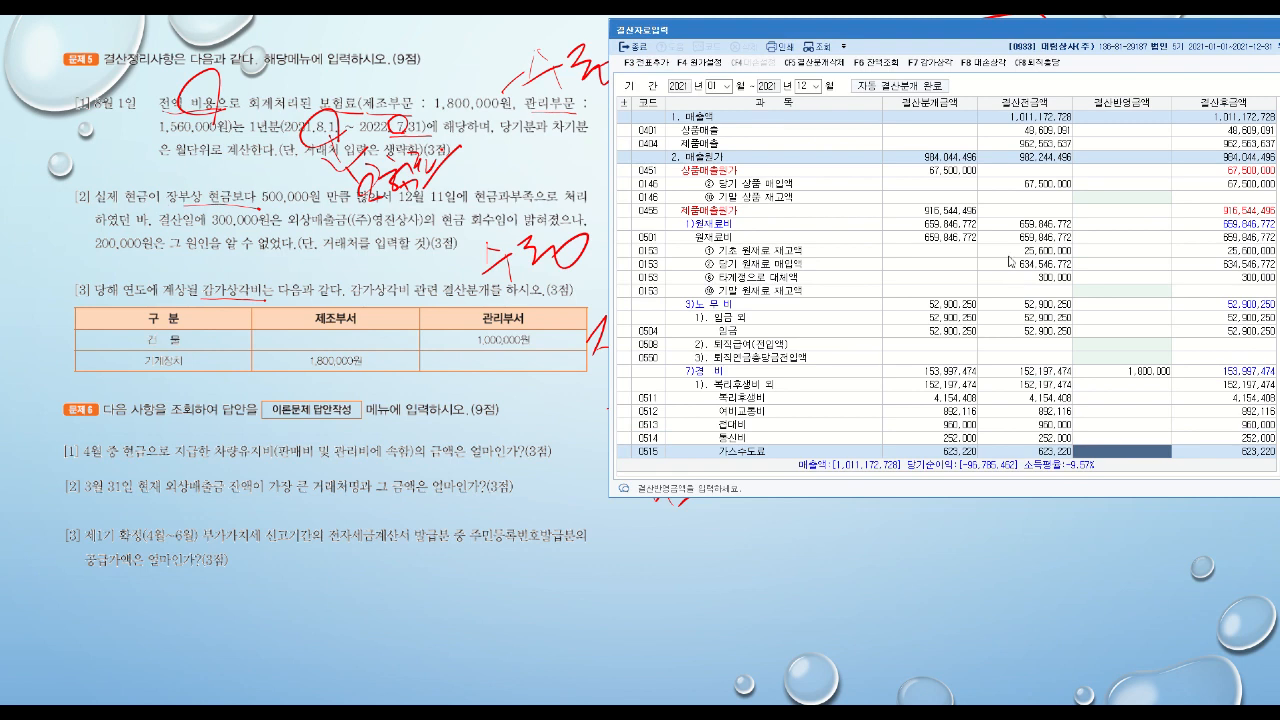
drag(1160, 36, 1062, 46)
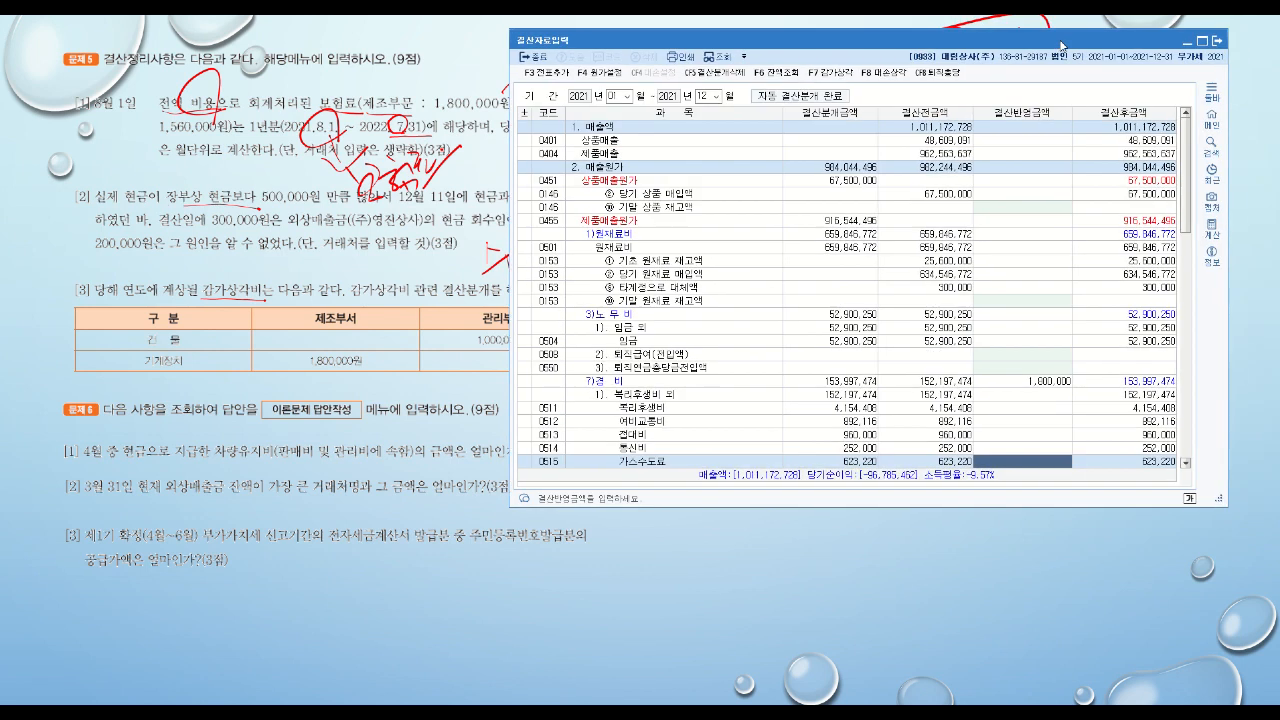
click(1218, 43)
- Switch from the slide to KcLep and open 일계표(월계표), placing its window farther from the problem text
right_click(82, 434)
mouse_move(140, 519)
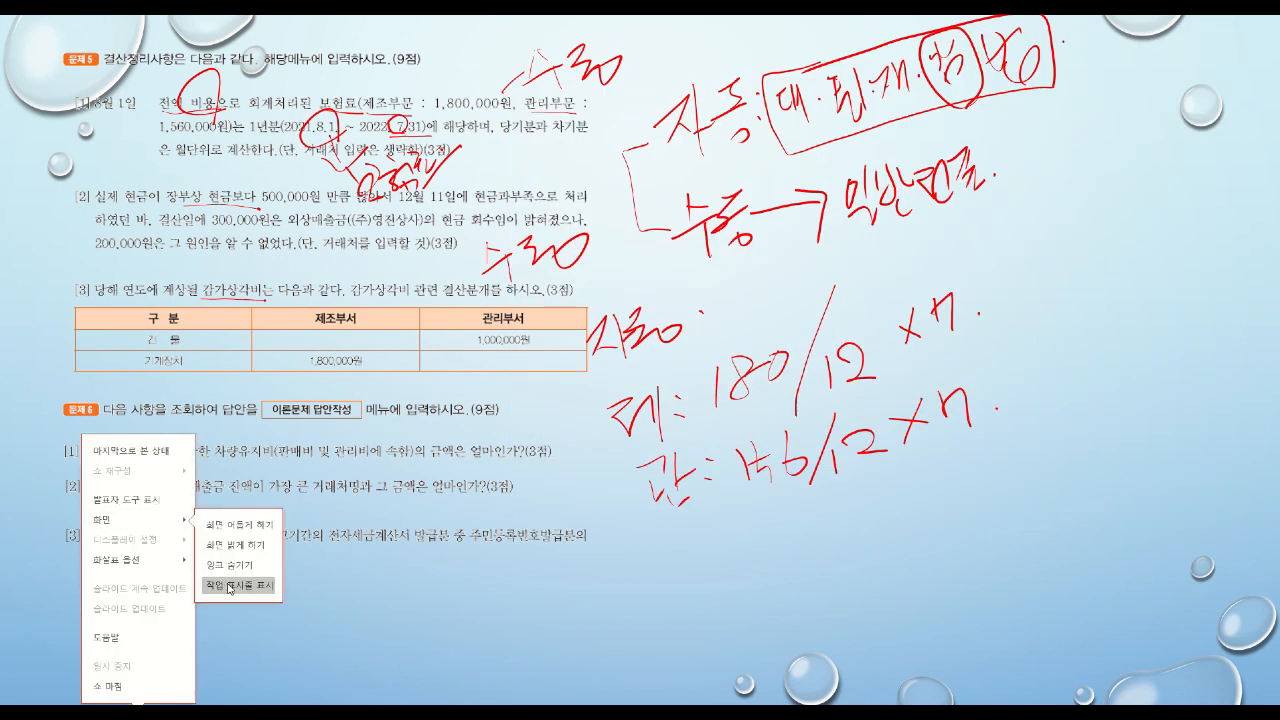
click(229, 588)
click(649, 701)
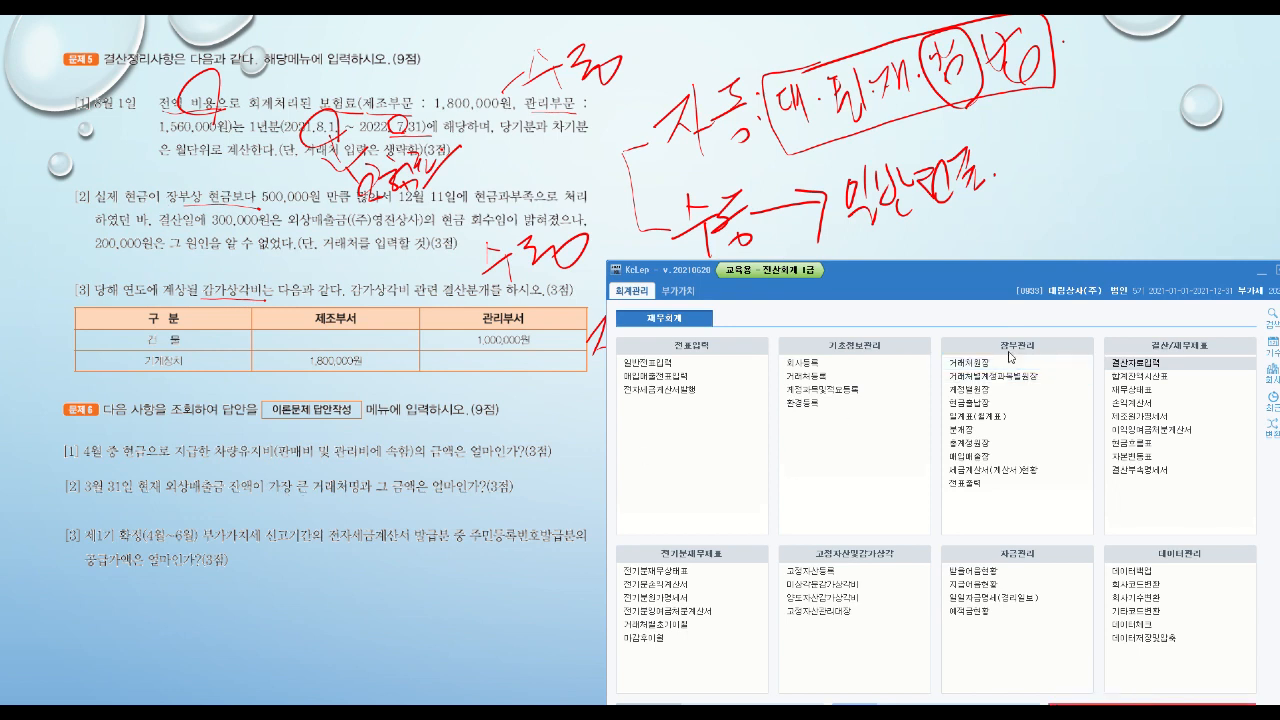
click(979, 421)
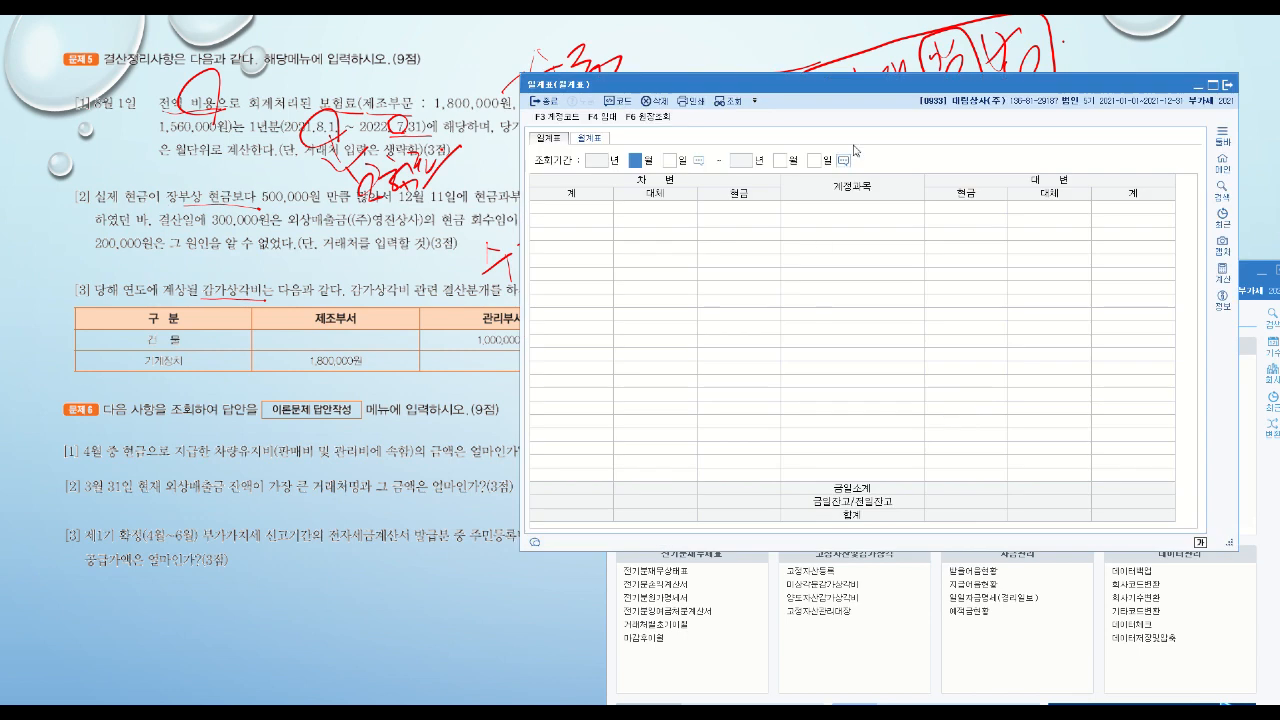
drag(874, 95, 942, 82)
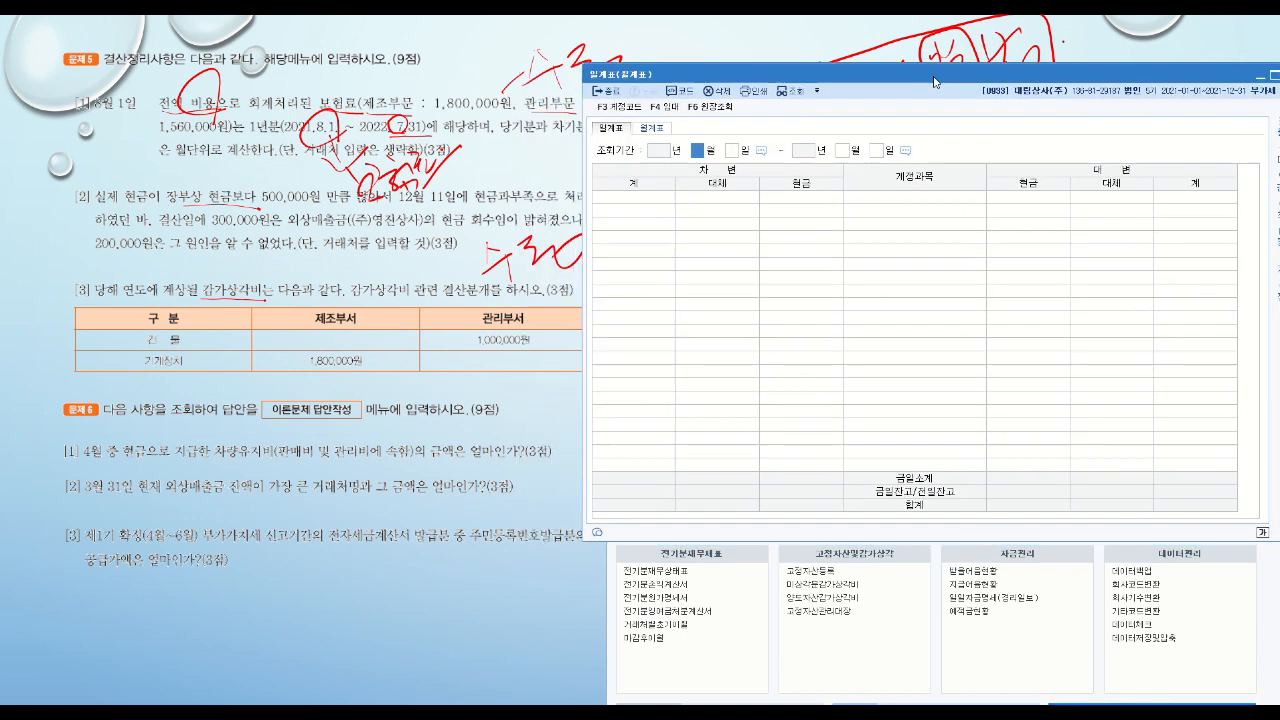
- Load the 월계표 for the period April to April 2021
click(659, 128)
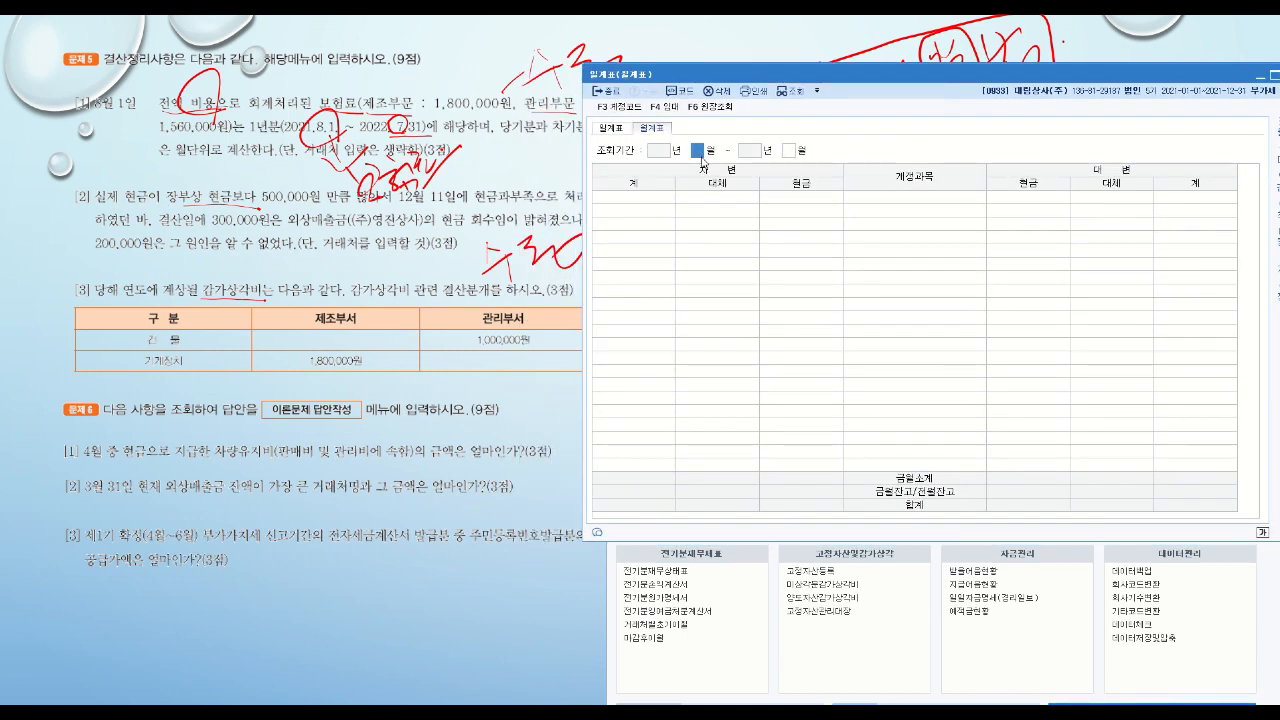
text(4)
key(Return)
text(4)
key(Return)
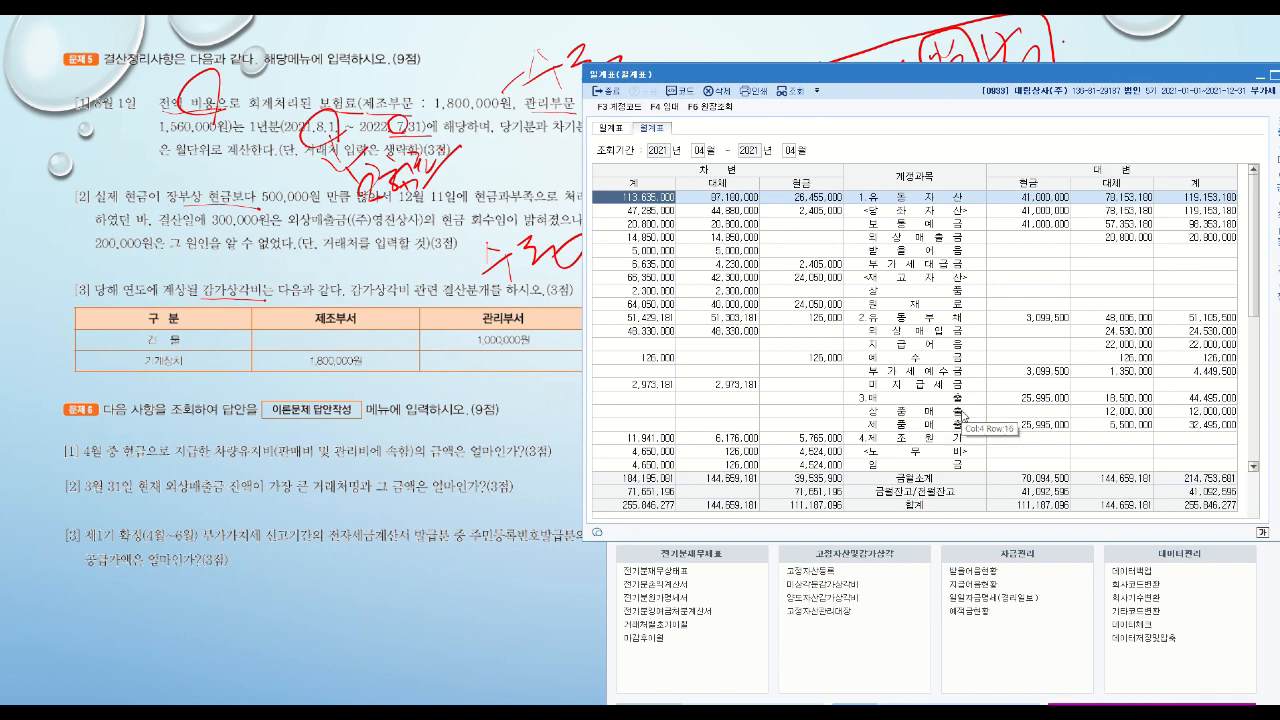
- Look up the cash debit amount of 차량유지비 under 판매비및일반관리비, comparing it with the 대체 column
scroll(957, 415, down, 5)
scroll(953, 397, down, 2)
click(912, 282)
click(910, 292)
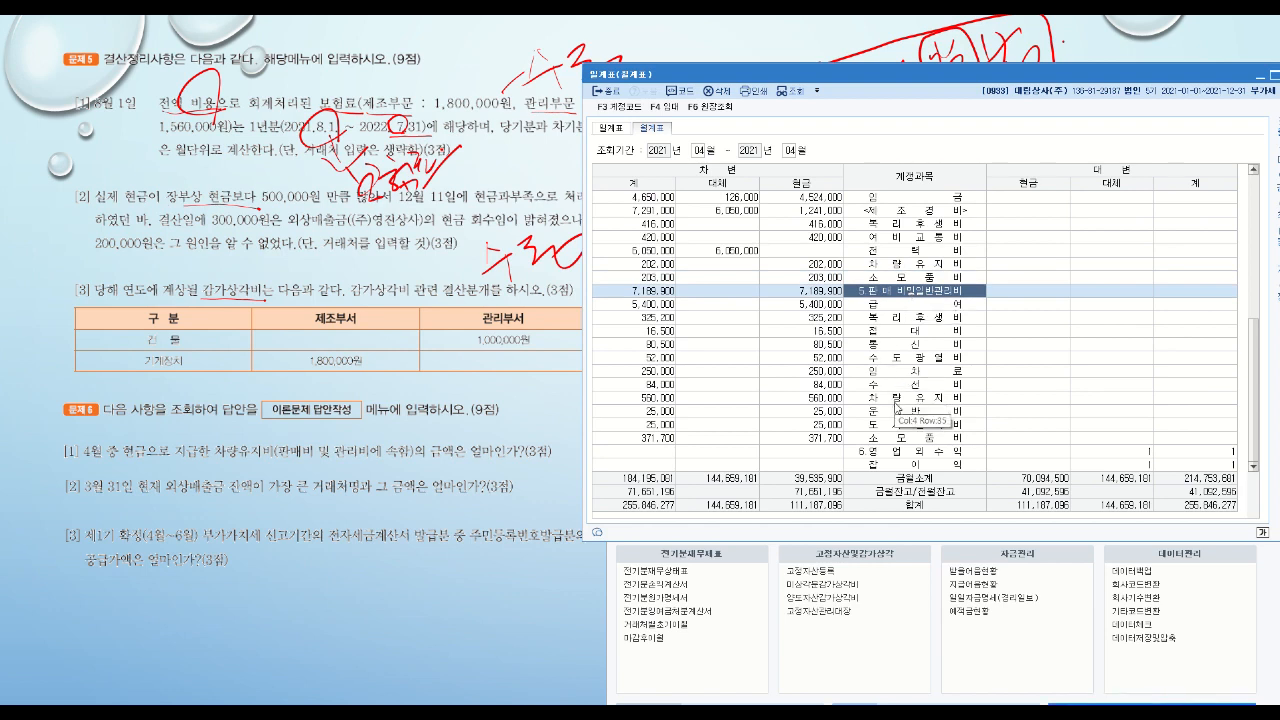
click(898, 400)
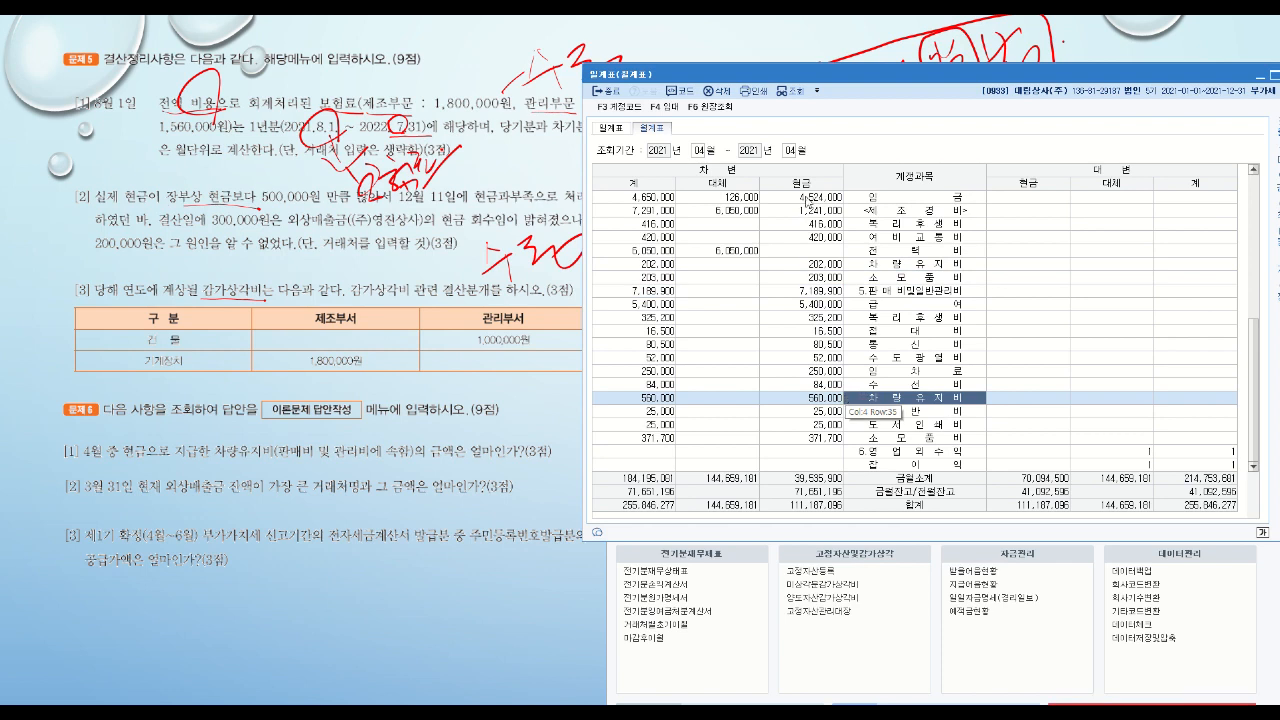
click(822, 400)
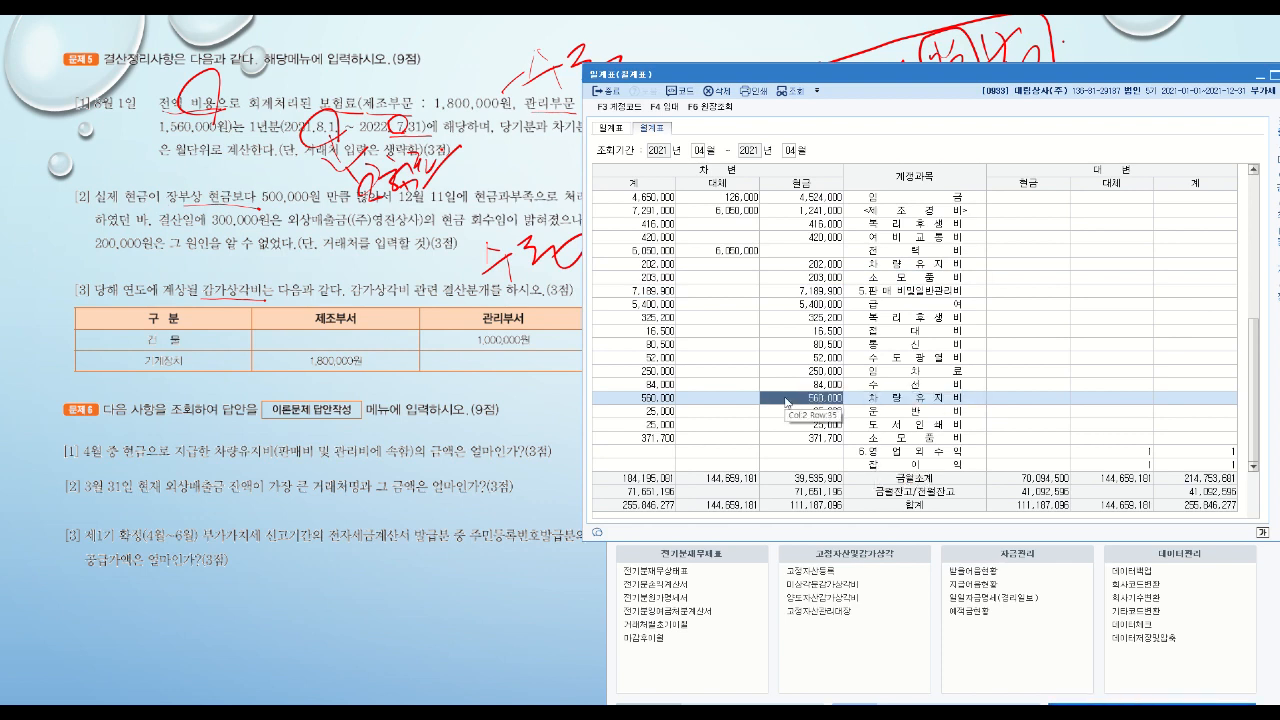
click(722, 251)
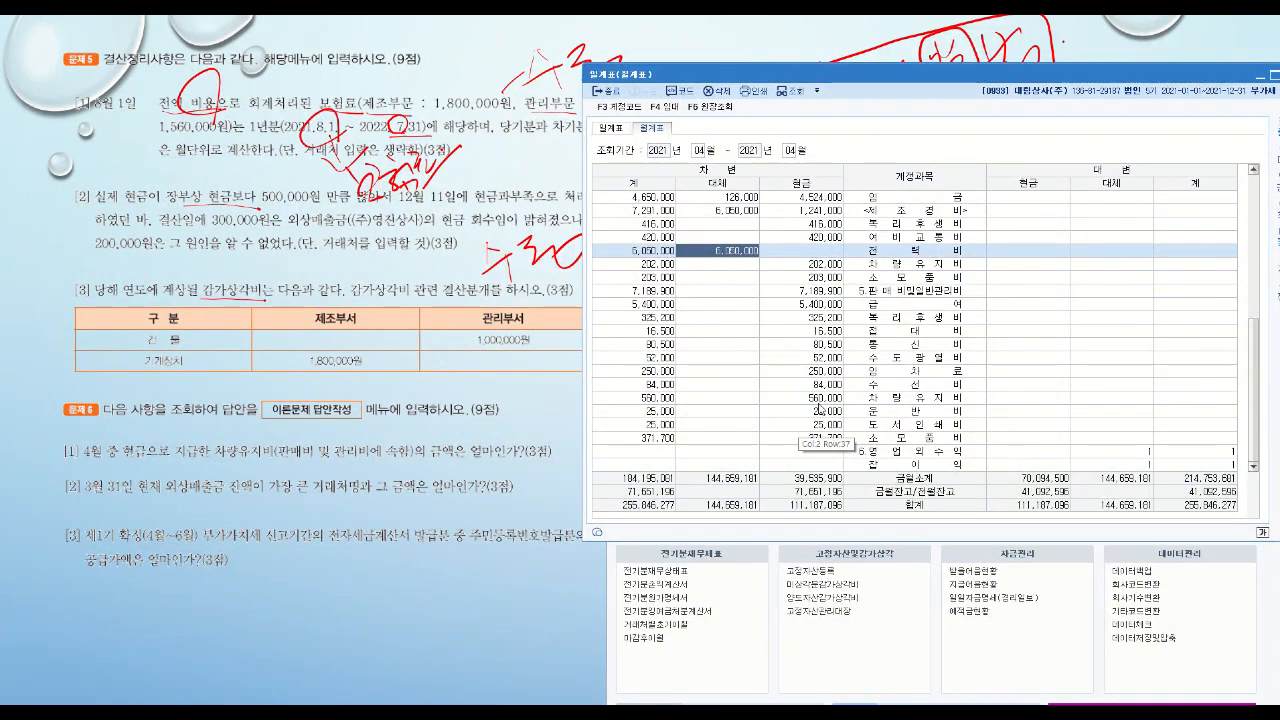
click(817, 401)
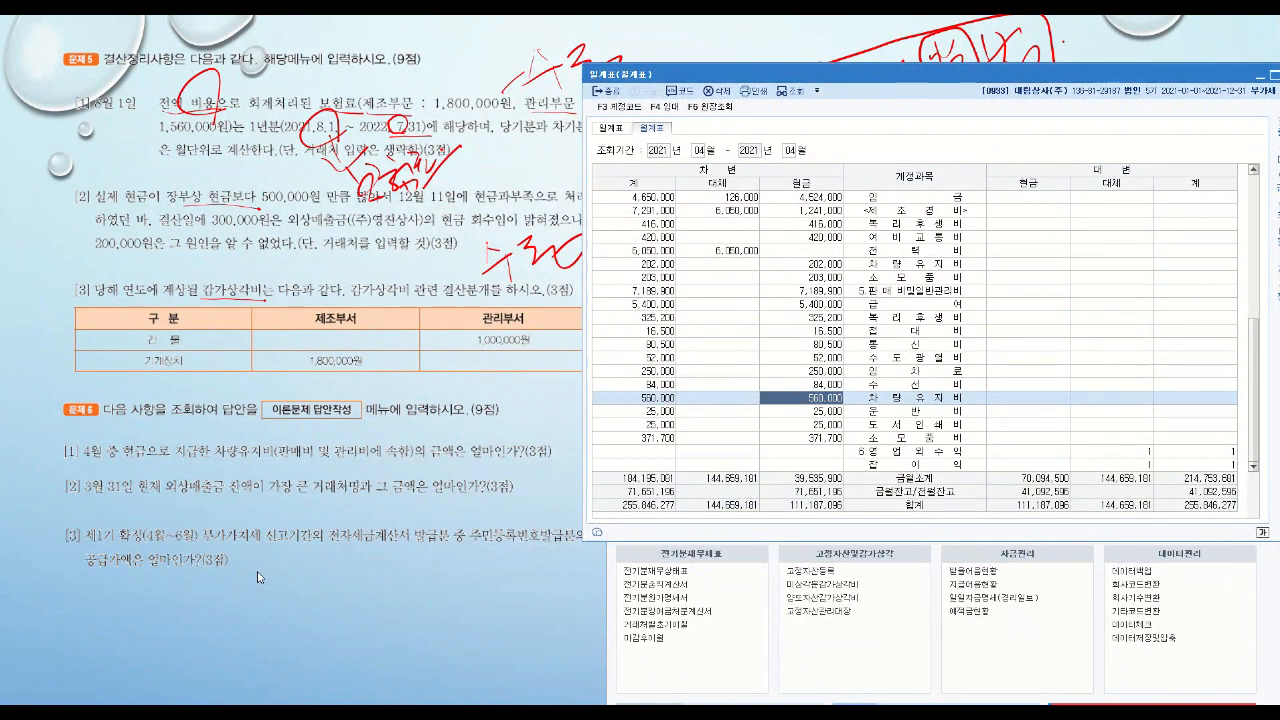
- Handwrite the answer 560,000 above question [1] of problem 6 on the slide
click(459, 437)
mouse_move(455, 424)
mouse_down()
mouse_move(458, 442)
mouse_move(496, 423)
mouse_up()
drag(506, 432, 569, 411)
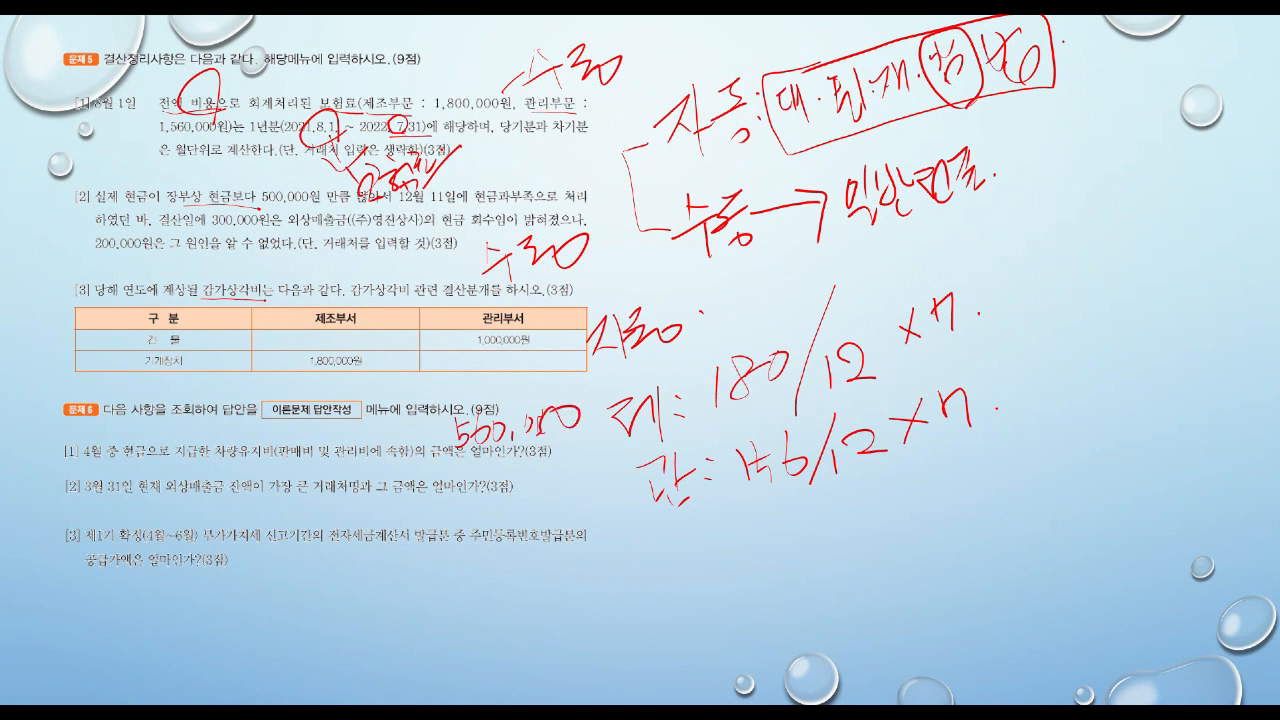
- Switch back from the slide to the KcLep main window and open 거래처원장
right_click(82, 437)
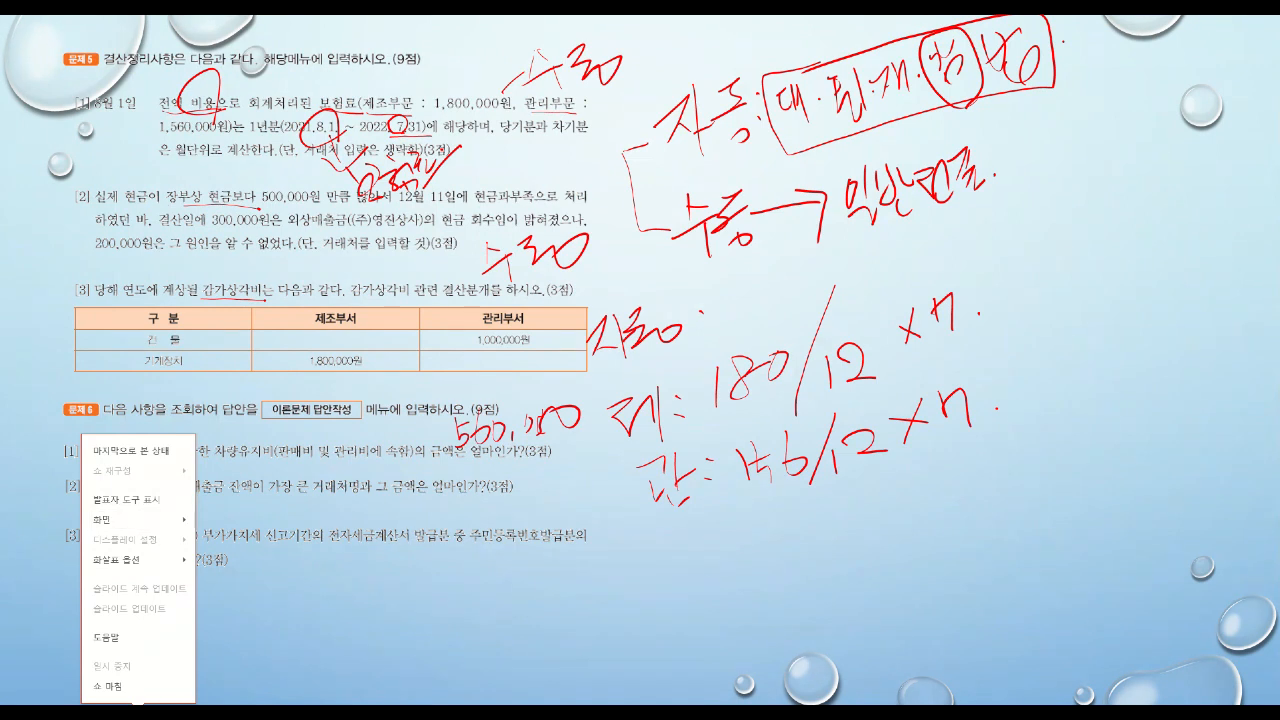
mouse_move(160, 520)
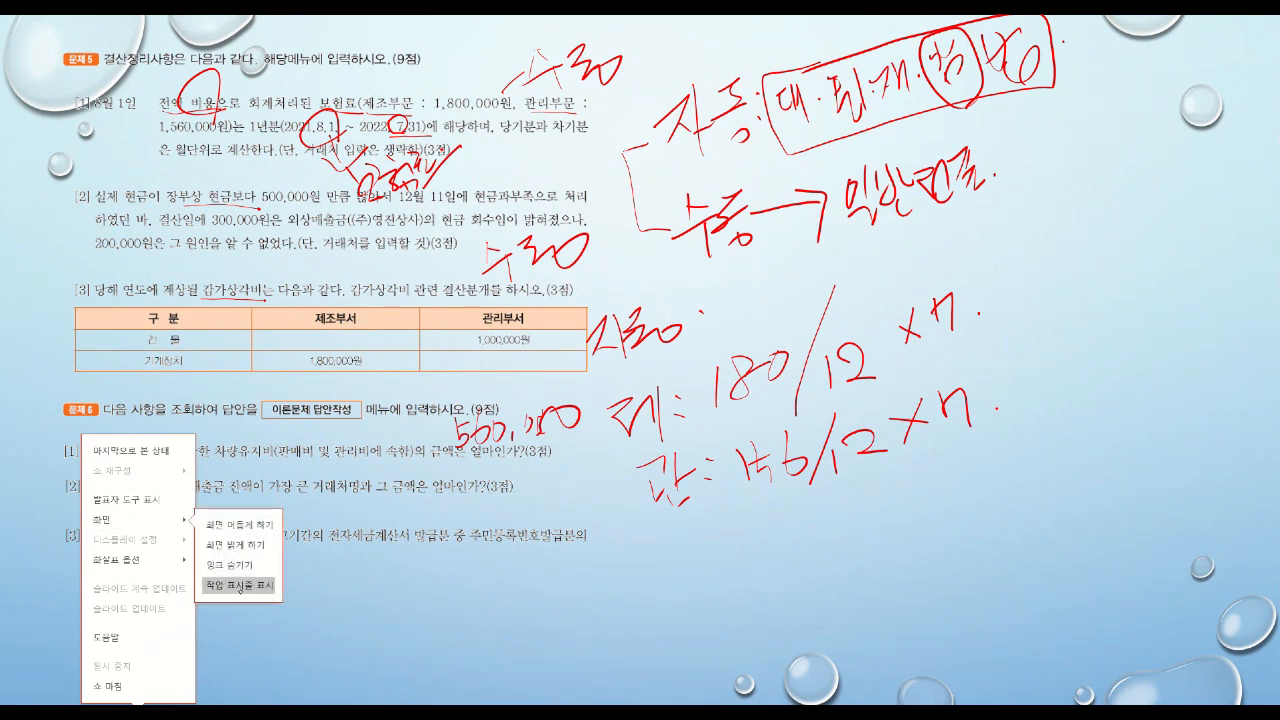
click(240, 586)
click(707, 708)
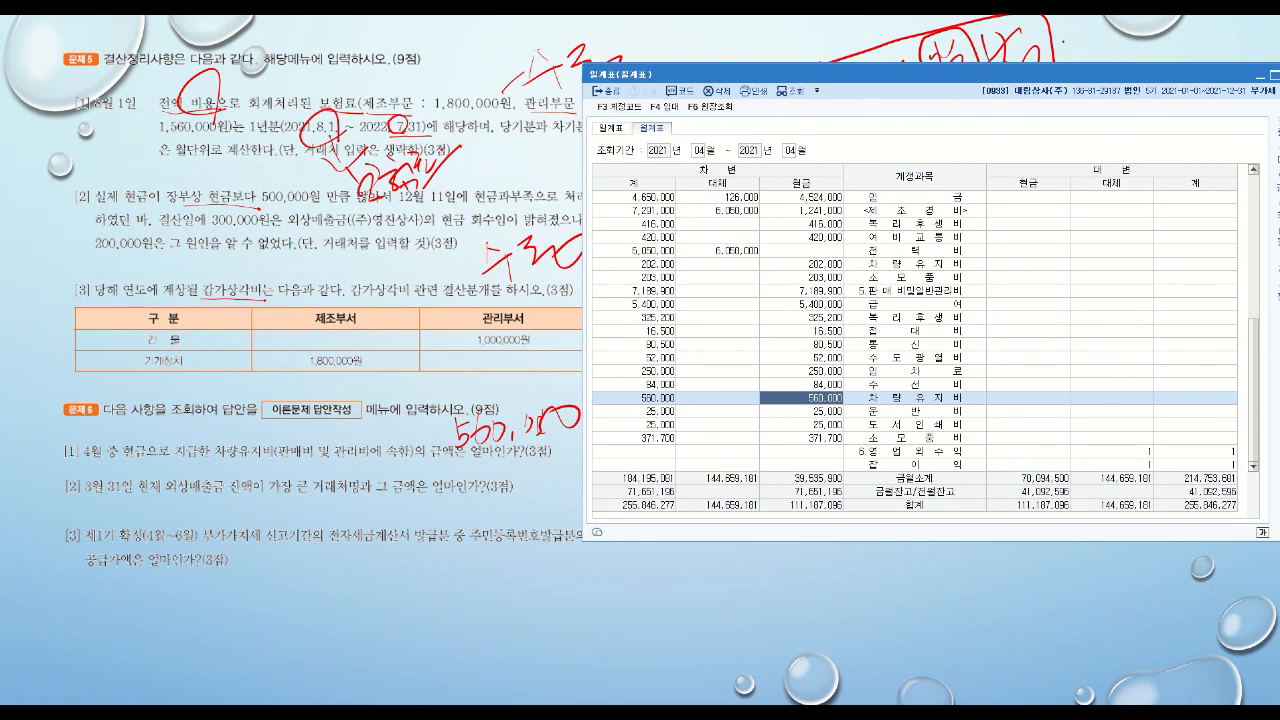
key(alt+Tab)
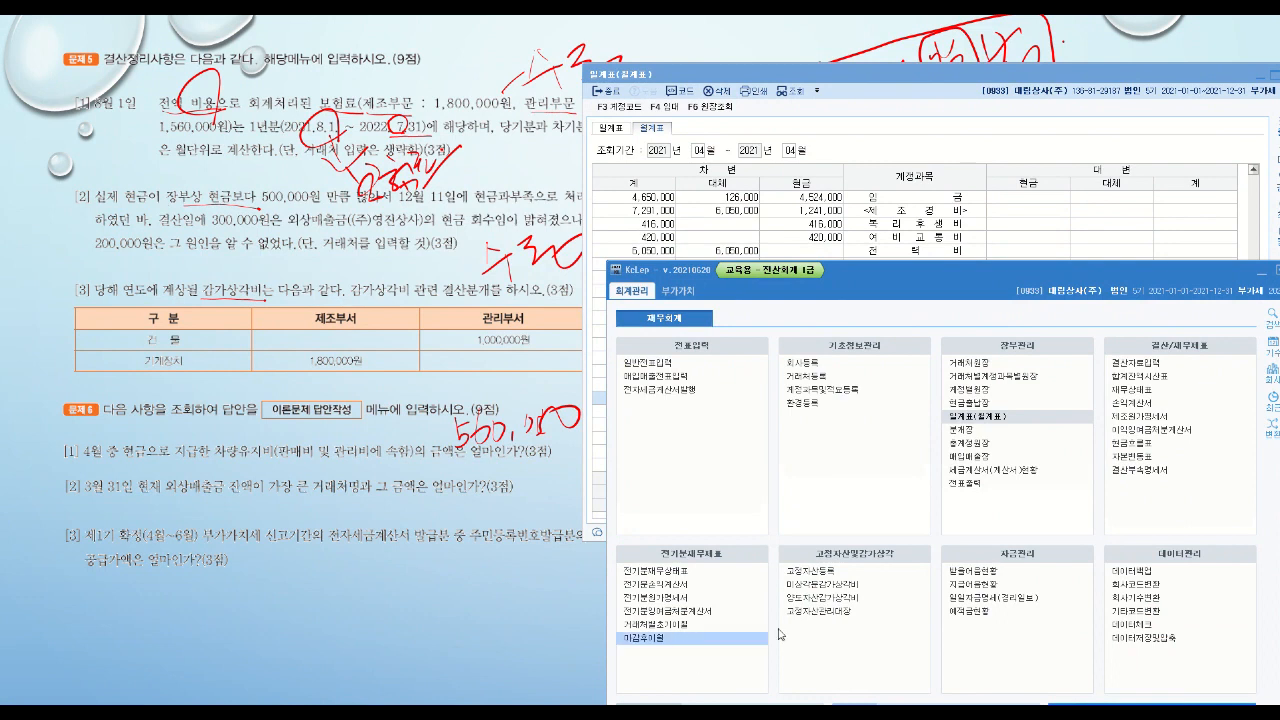
click(995, 365)
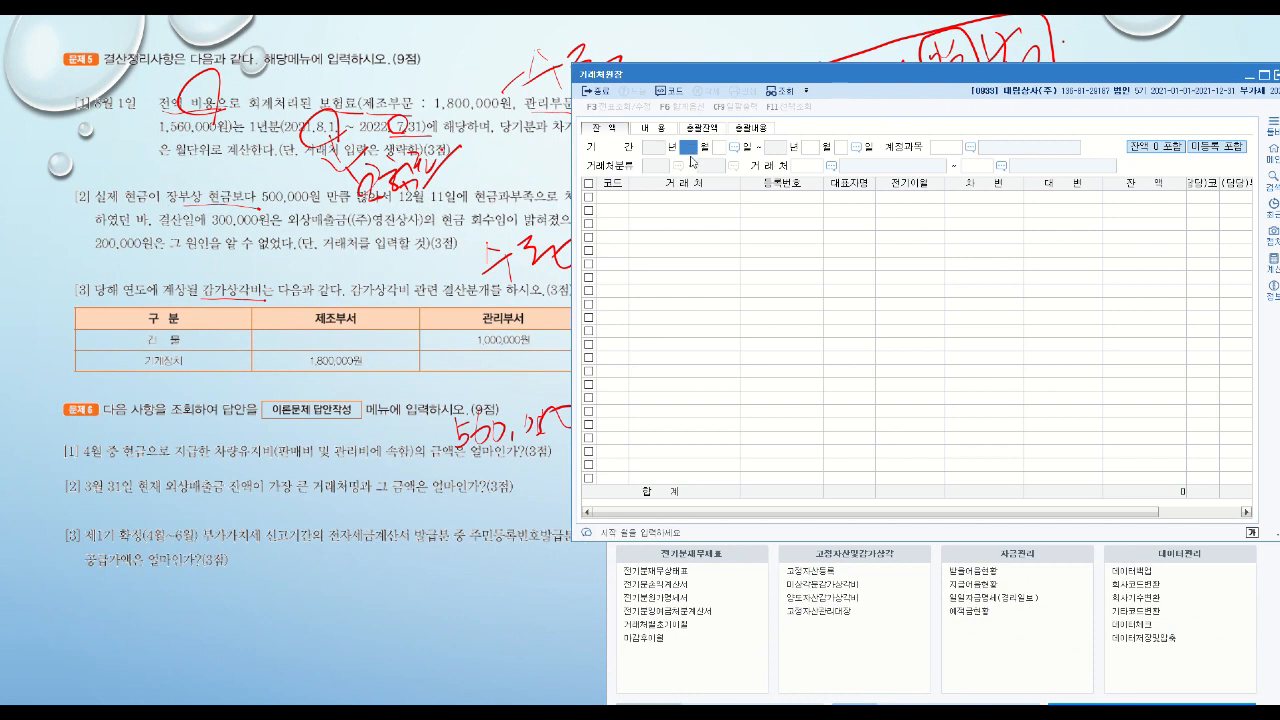
- Load the 0108 외상매출금 balances of all customers for January 1 to March 31, 2021
text(1)
key(Return)
text(1)
key(Return)
text(3)
key(Return)
text(31)
key(Return)
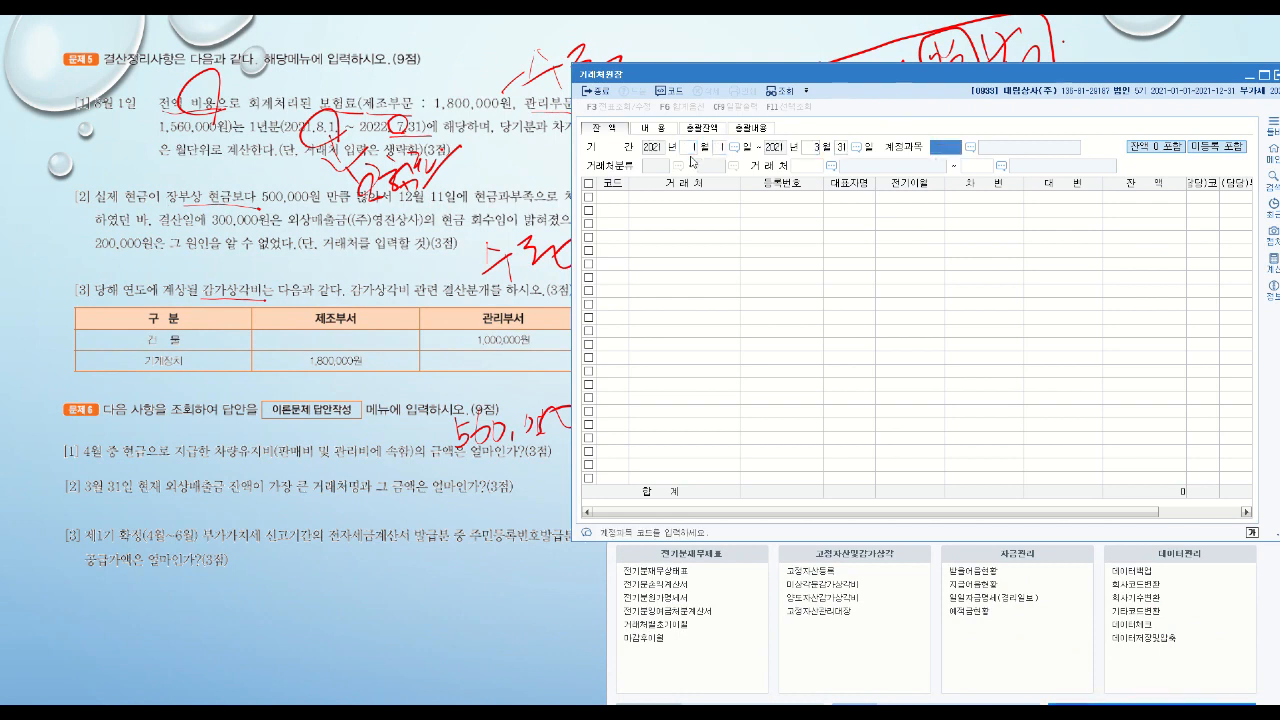
text(108)
key(Return)
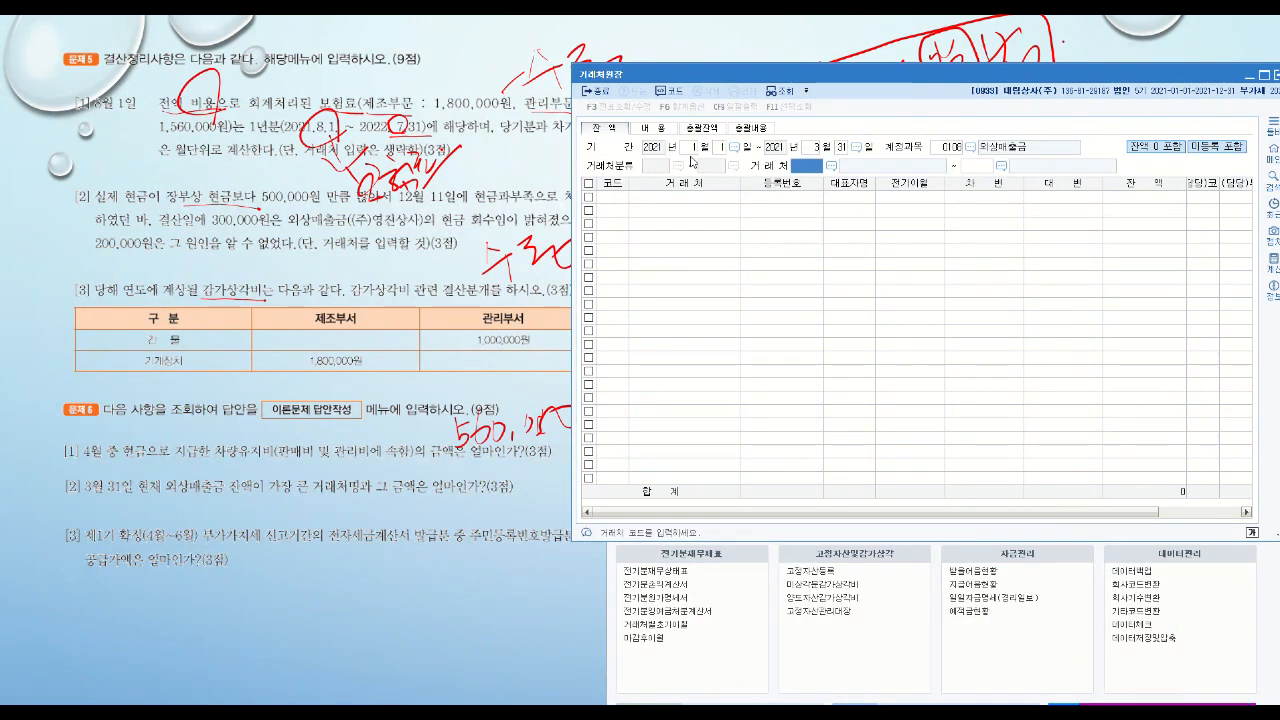
key(Return)
key(Return)
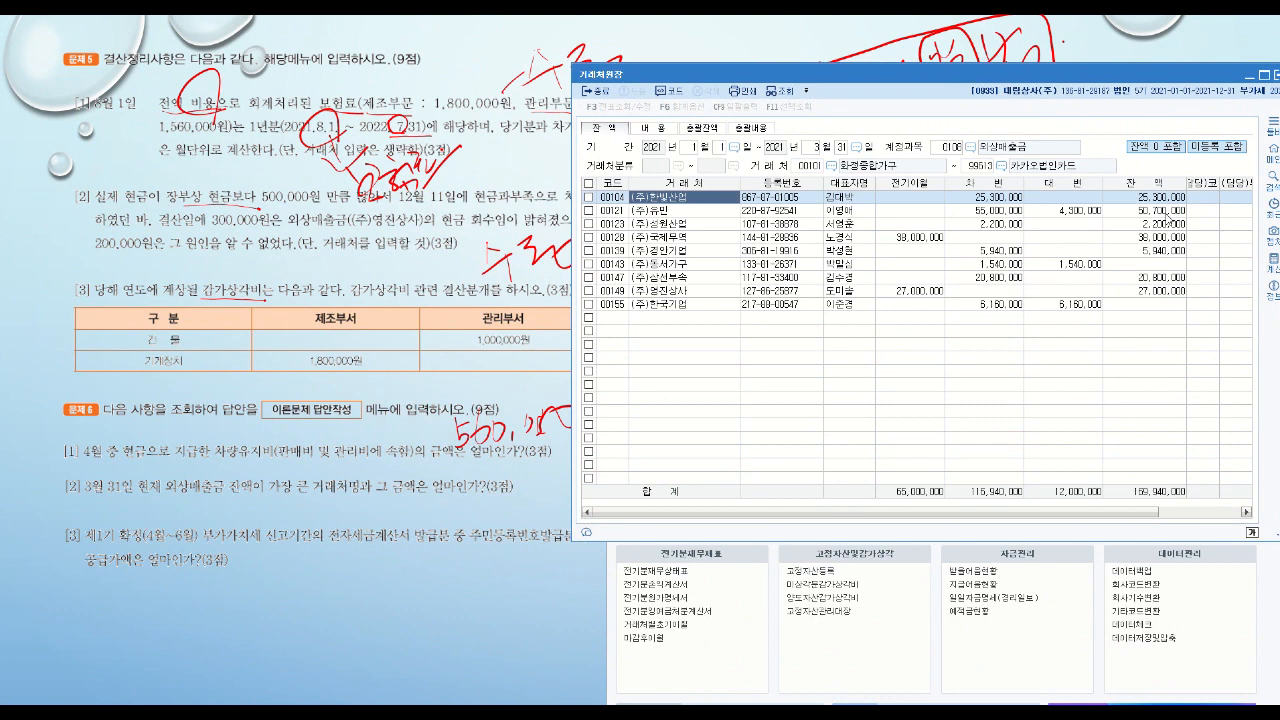
- Select the balance of (주)유민 and handwrite the answer 유민 50,700,000 below question [2] on the slide
click(1168, 211)
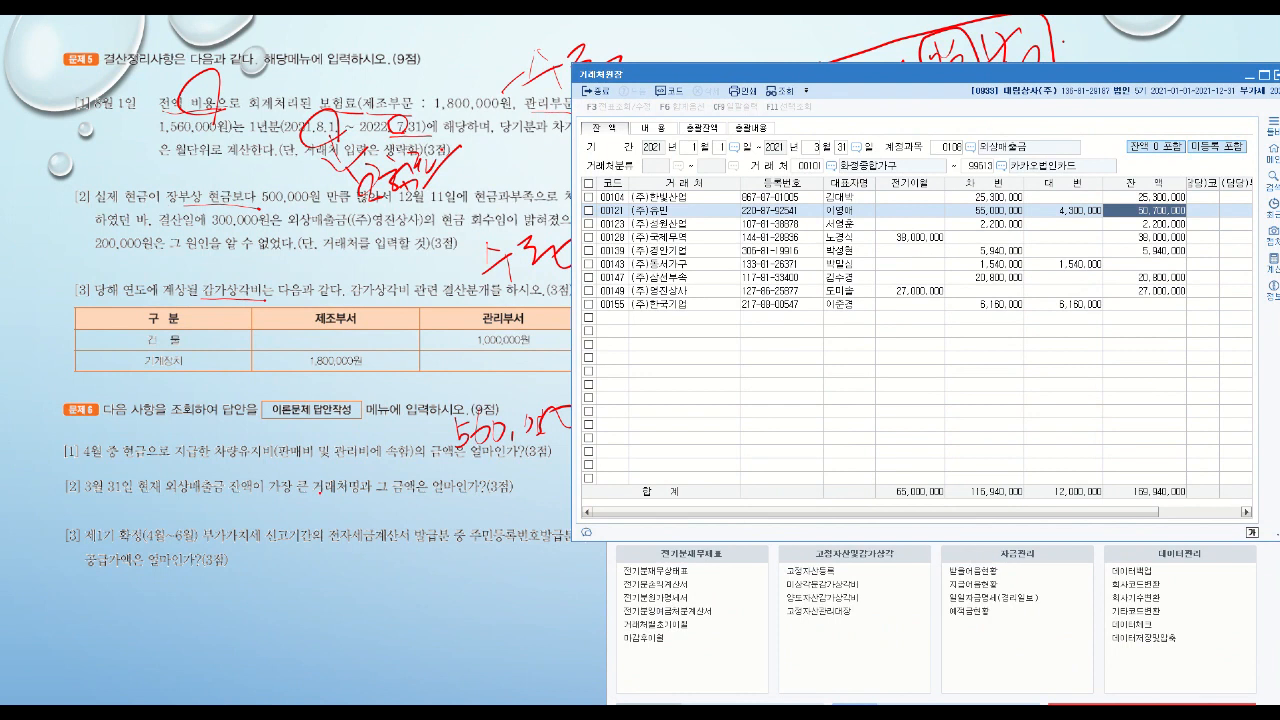
click(320, 497)
mouse_move(318, 503)
mouse_down()
mouse_move(333, 503)
mouse_move(324, 520)
mouse_move(341, 514)
mouse_up()
mouse_move(348, 497)
mouse_down()
mouse_move(370, 526)
mouse_move(400, 512)
mouse_move(404, 528)
mouse_up()
mouse_move(414, 506)
mouse_down()
mouse_move(416, 520)
mouse_move(470, 519)
mouse_move(548, 480)
mouse_move(596, 490)
mouse_move(521, 510)
mouse_up()
click(512, 508)
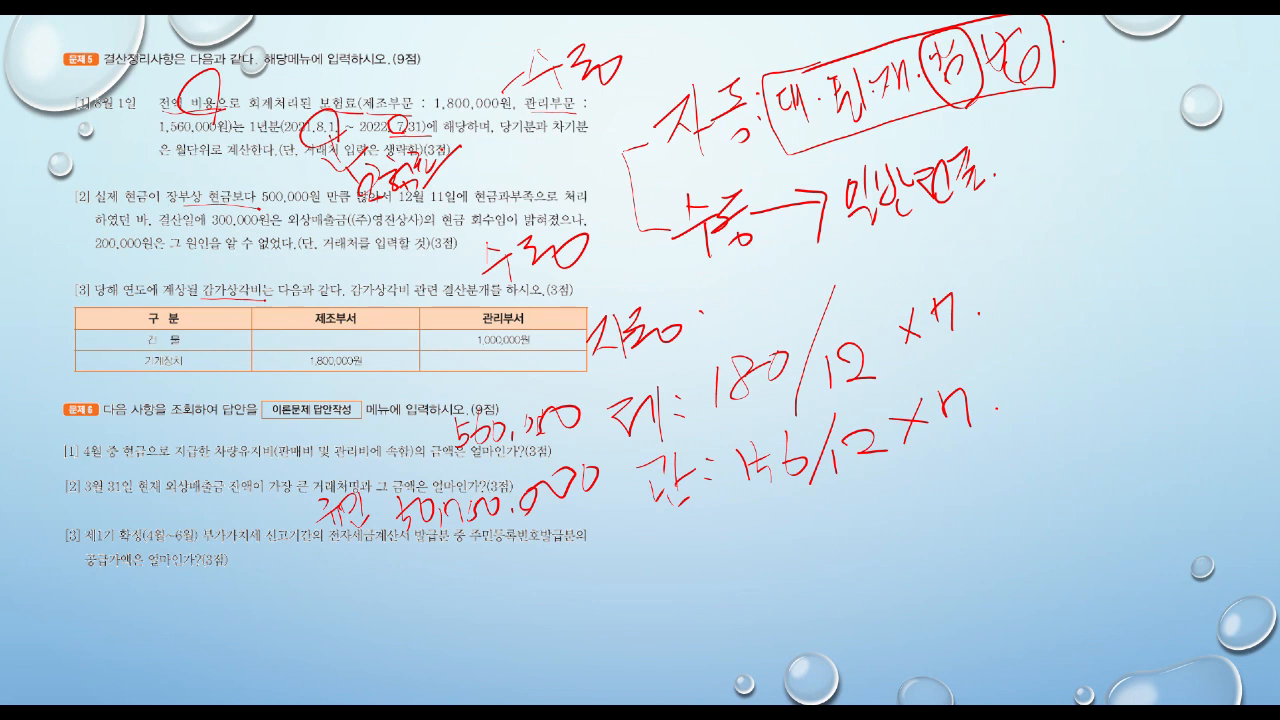
- Switch to KcLep, open 세금계산서합계표 from the 부가가치 section and place its window beside the problem text
key(alt+Tab)
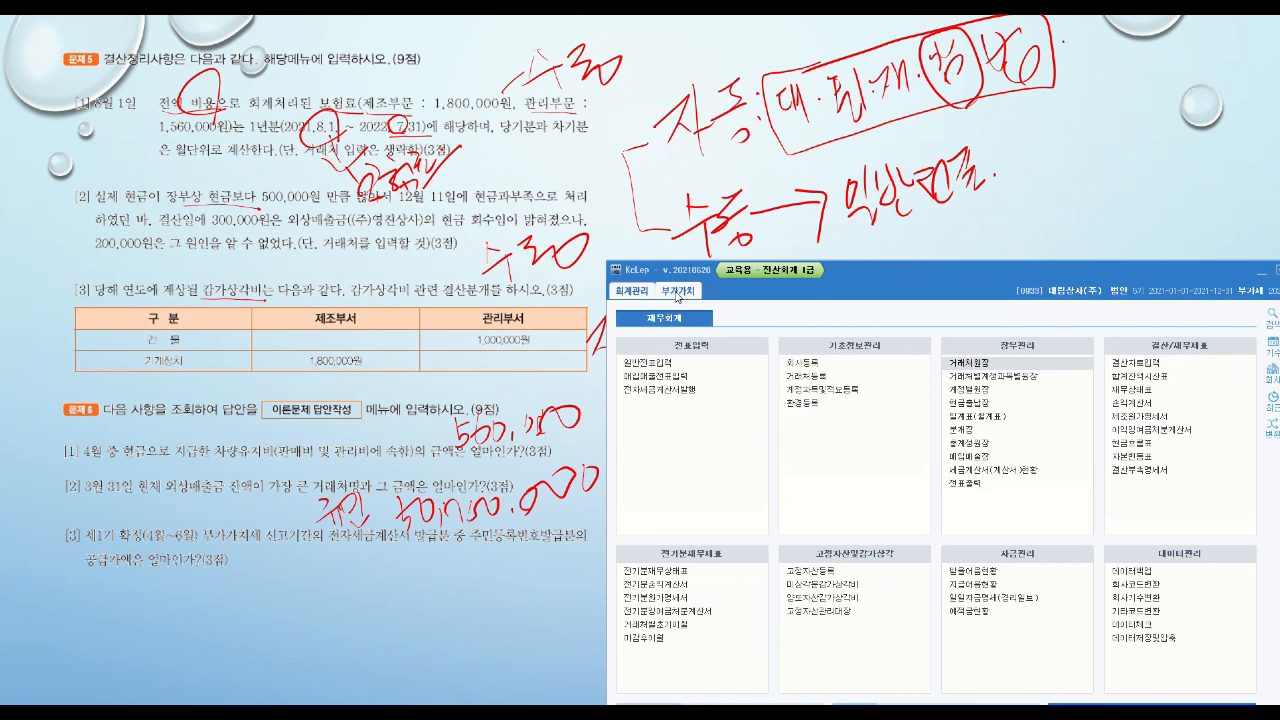
click(678, 291)
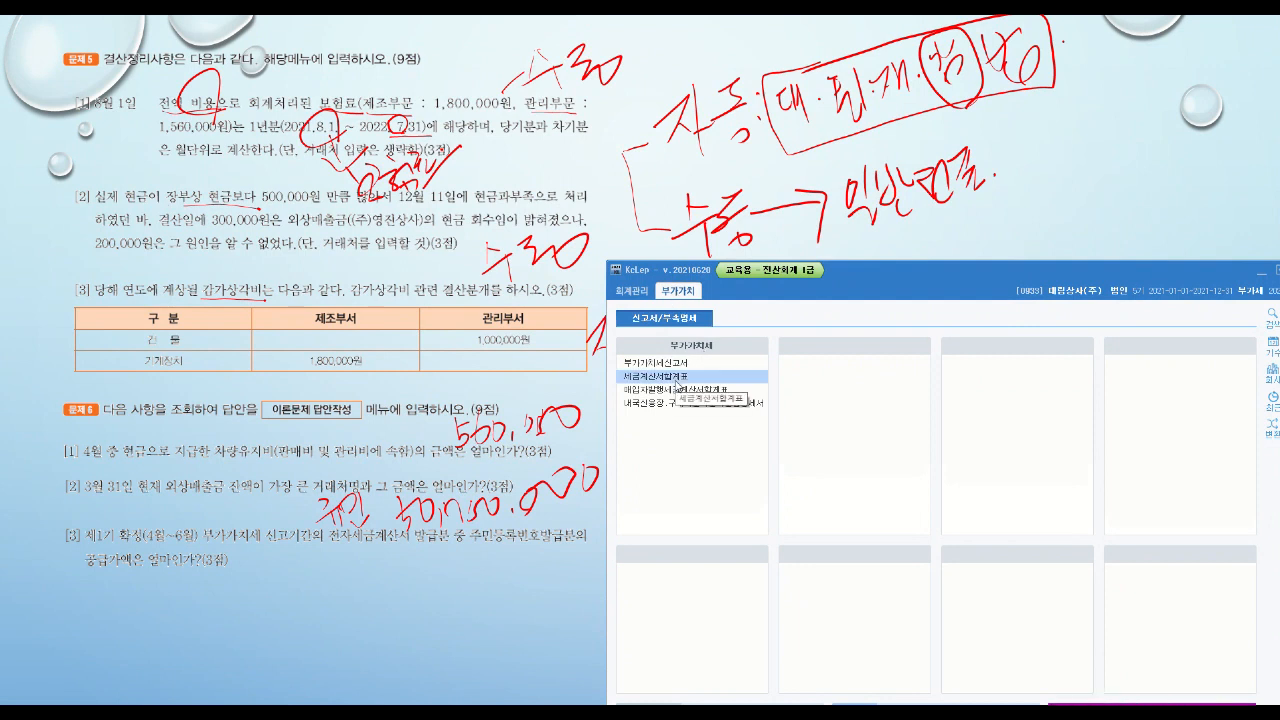
click(676, 381)
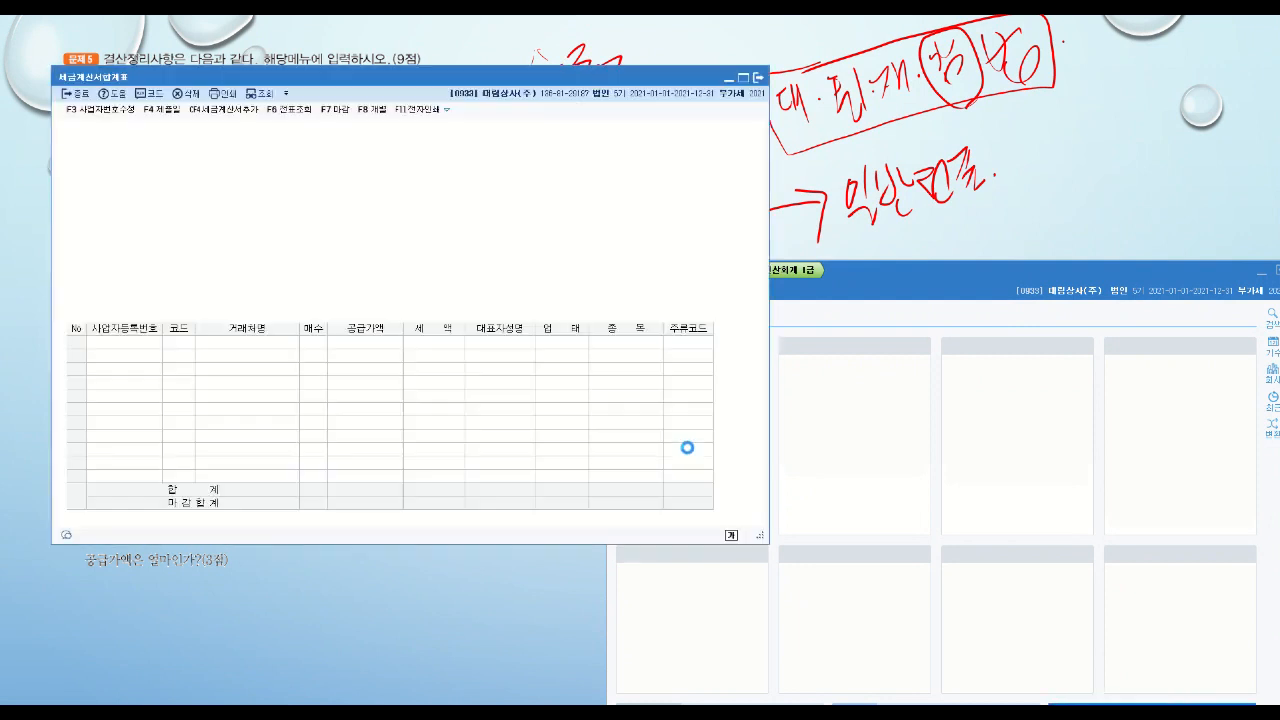
drag(379, 80, 920, 96)
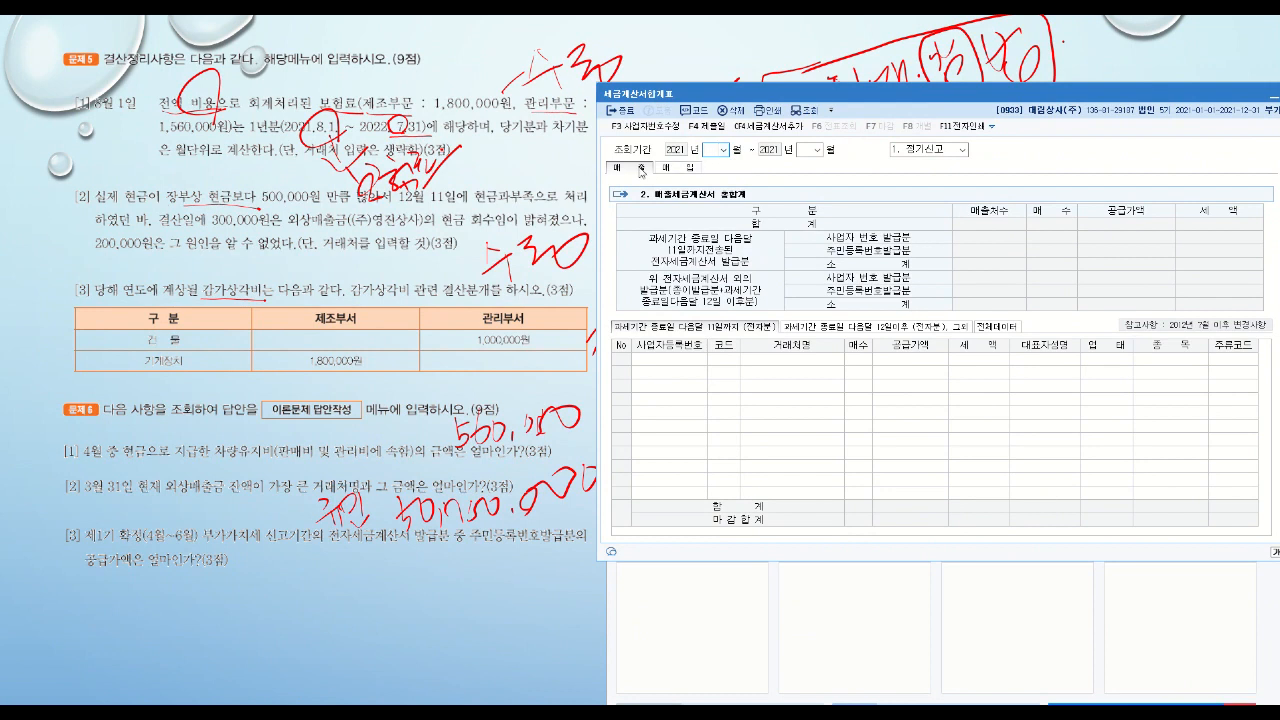
- Query the 매출 세금계산서합계표 for April to June 2021 and return to the problem slide
click(688, 168)
click(622, 170)
click(723, 150)
click(727, 191)
click(817, 150)
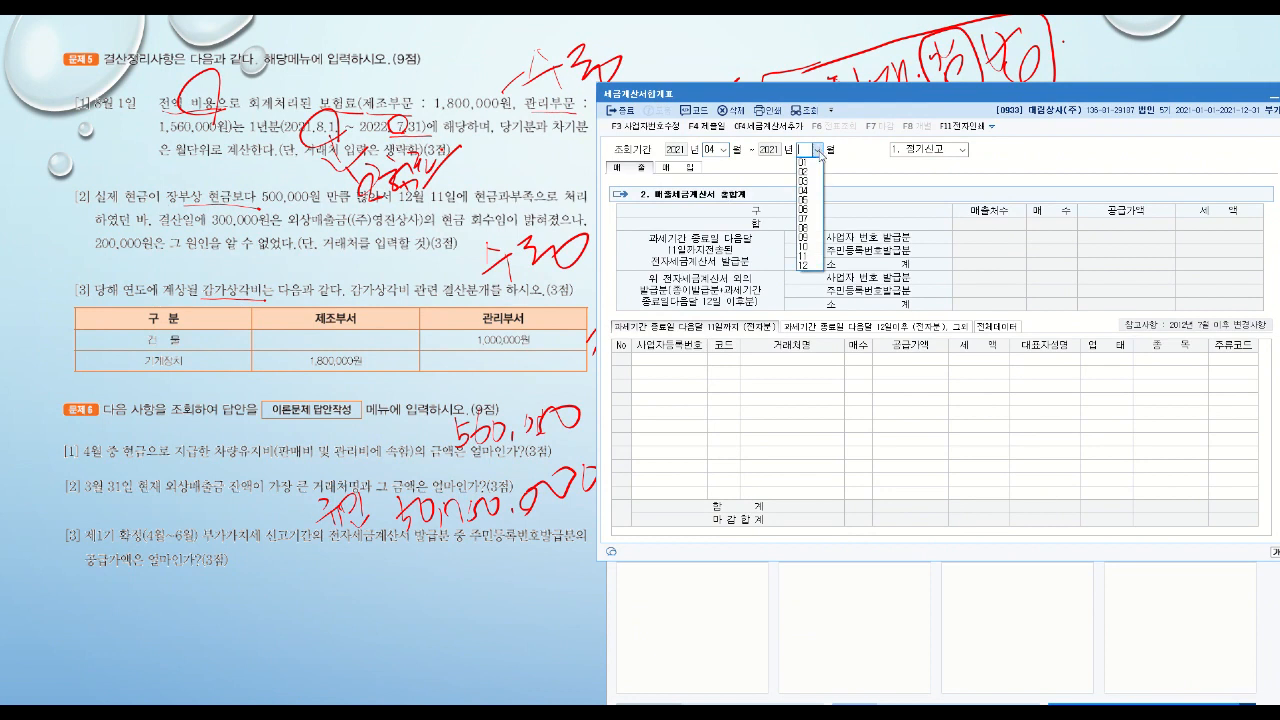
click(807, 210)
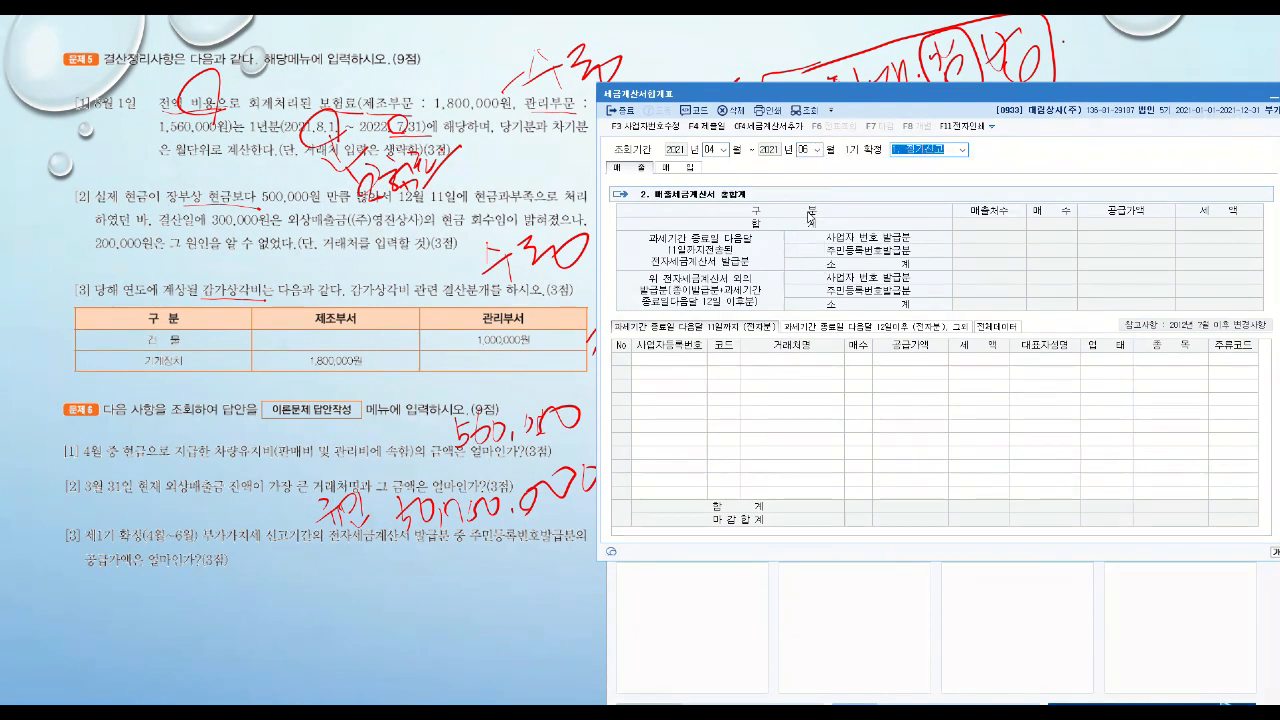
click(806, 111)
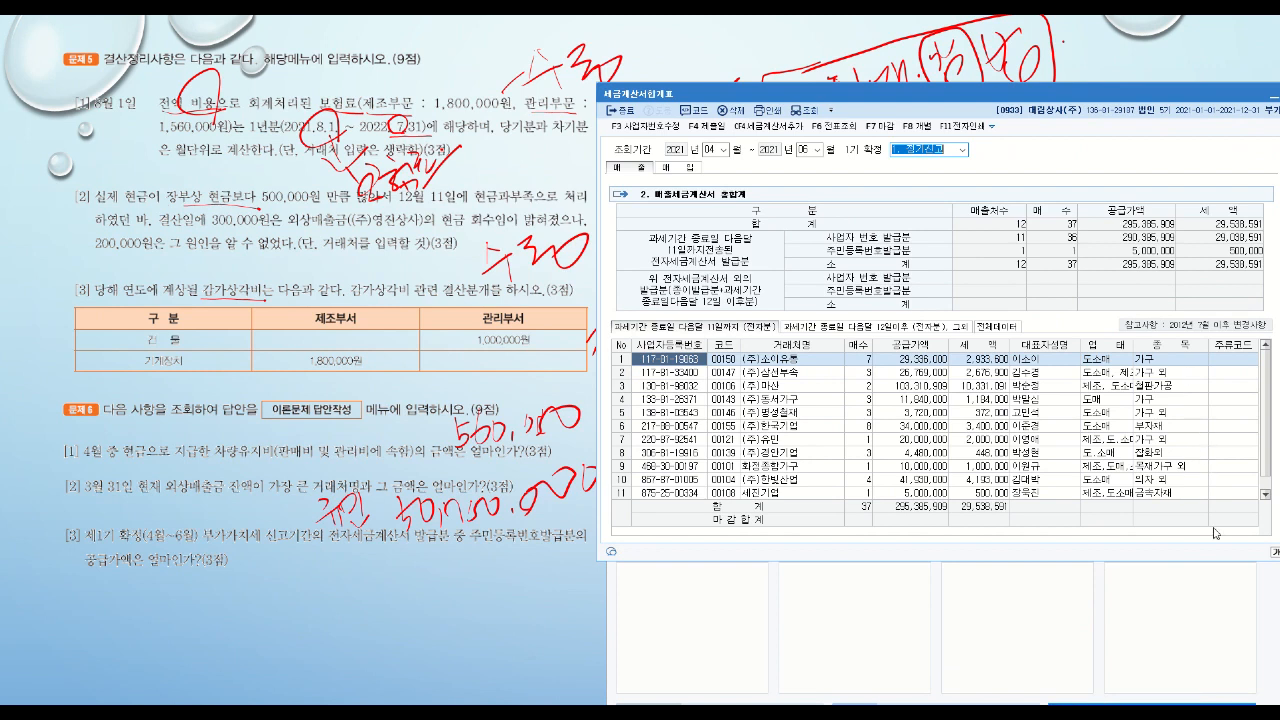
click(326, 573)
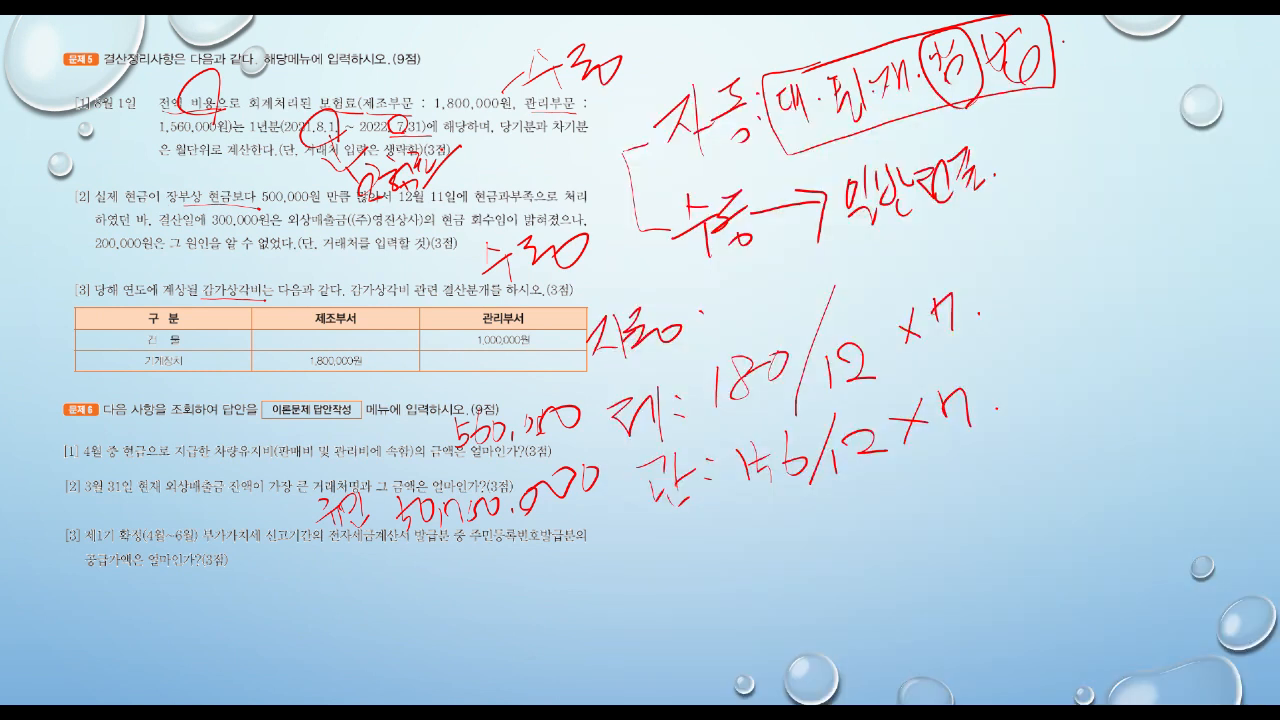